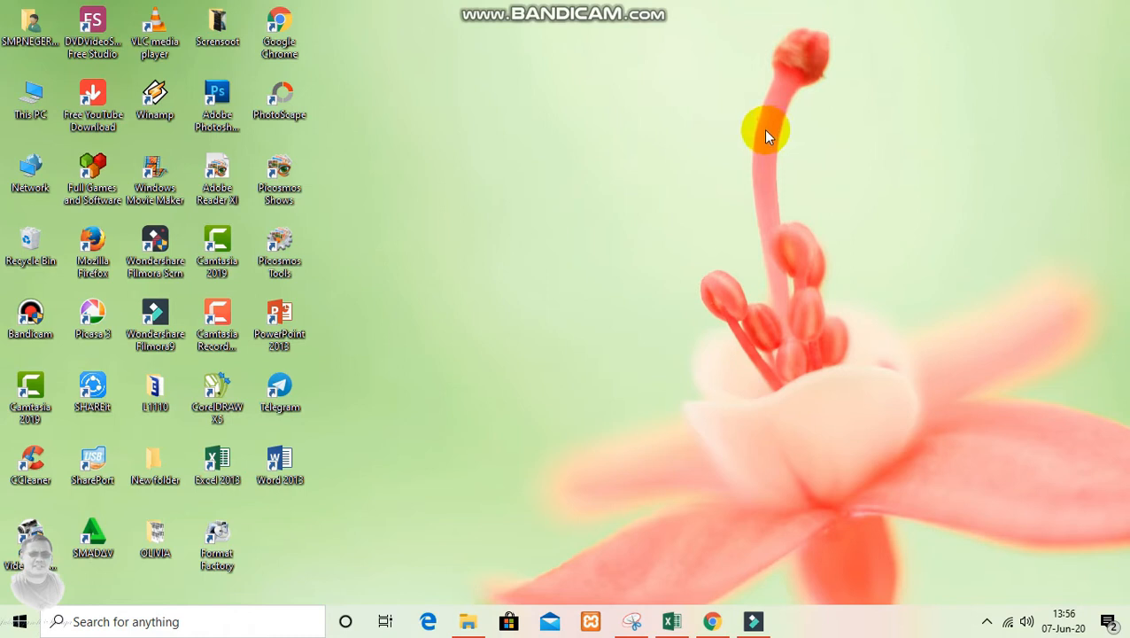
# Open Google Drive in Chrome and create a new blank Google Formulir
pyautogui.doubleClick(284, 31)
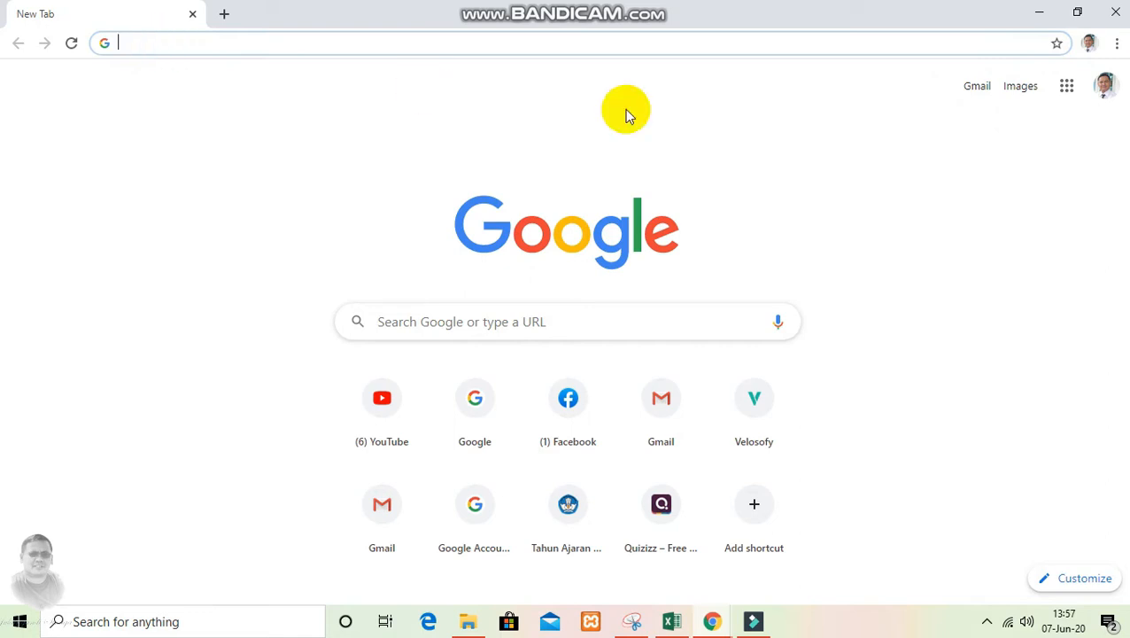
pyautogui.click(1069, 92)
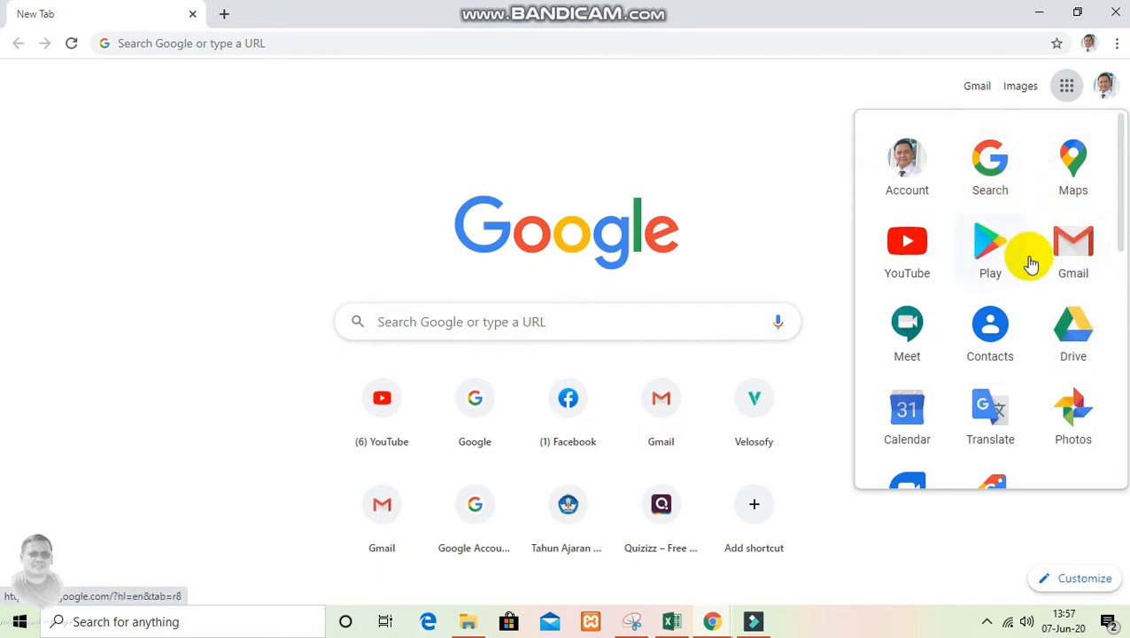
pyautogui.click(1077, 342)
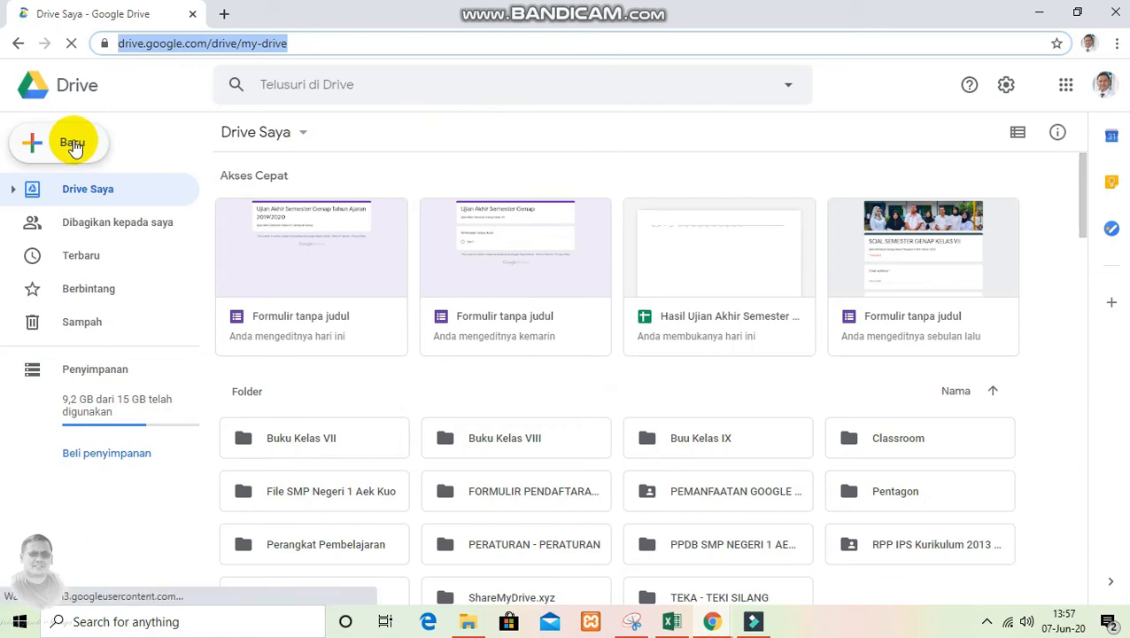
pyautogui.click(75, 144)
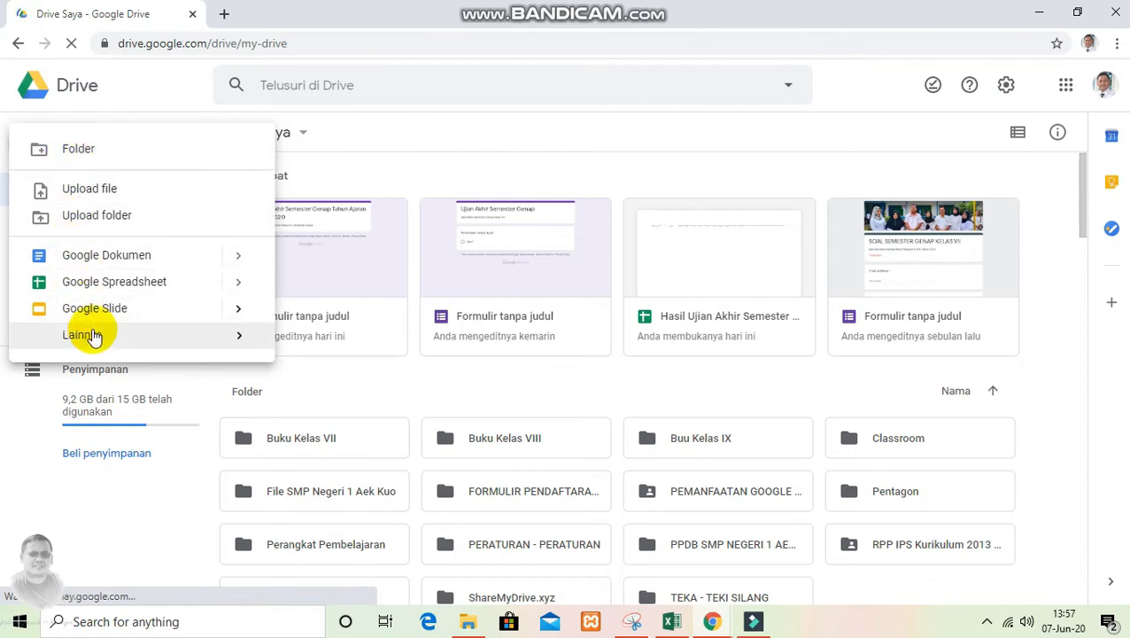
pyautogui.moveTo(98, 341)
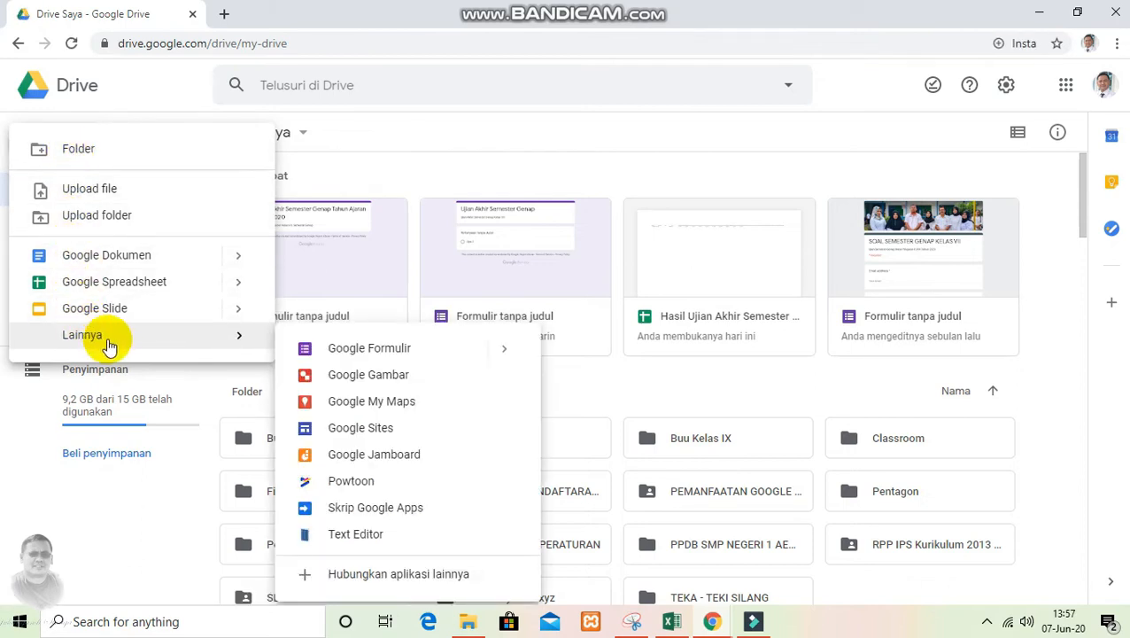
pyautogui.click(378, 350)
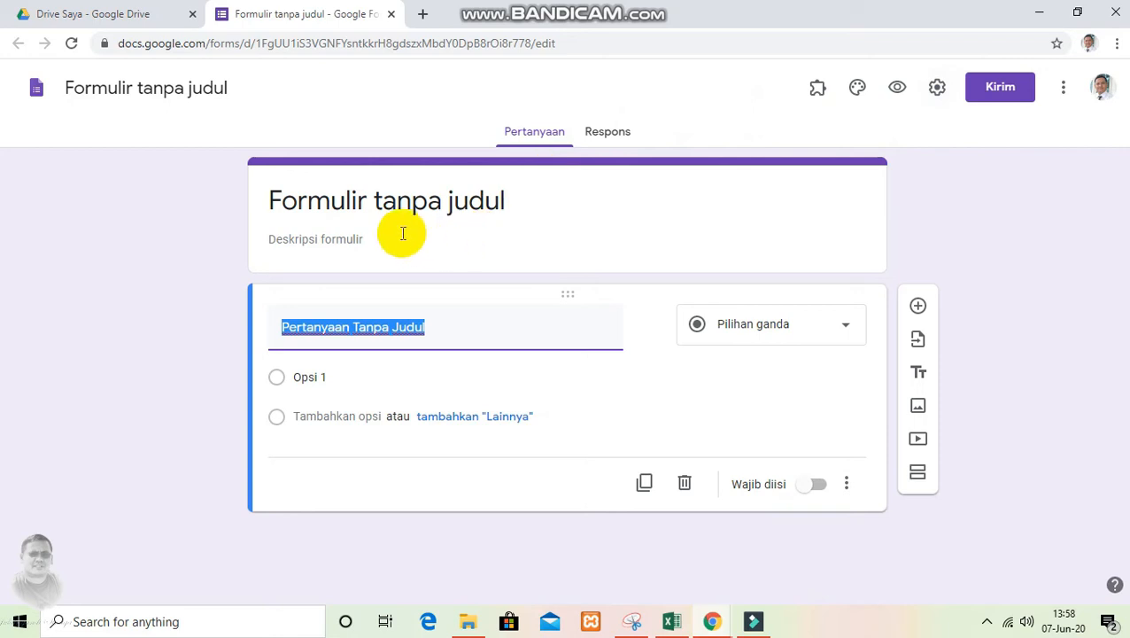
# Set the form title to "Ujian Akhir Semester Genap Tahun Ajaran 2019/2020"
pyautogui.click(515, 204)
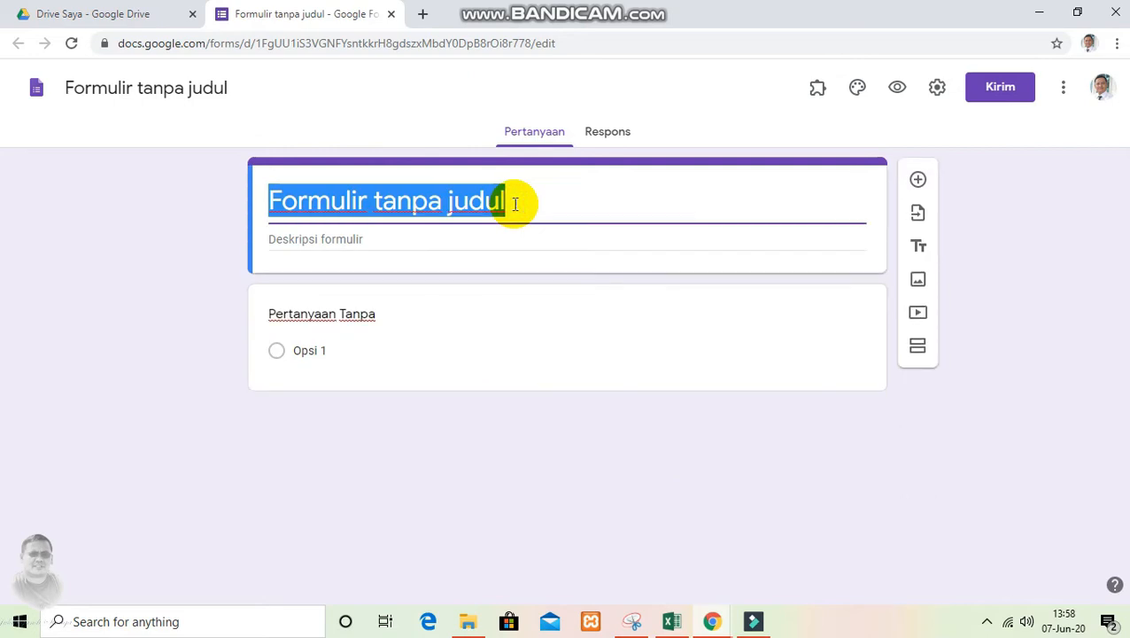
pyautogui.write('u')
pyautogui.write('Jl')
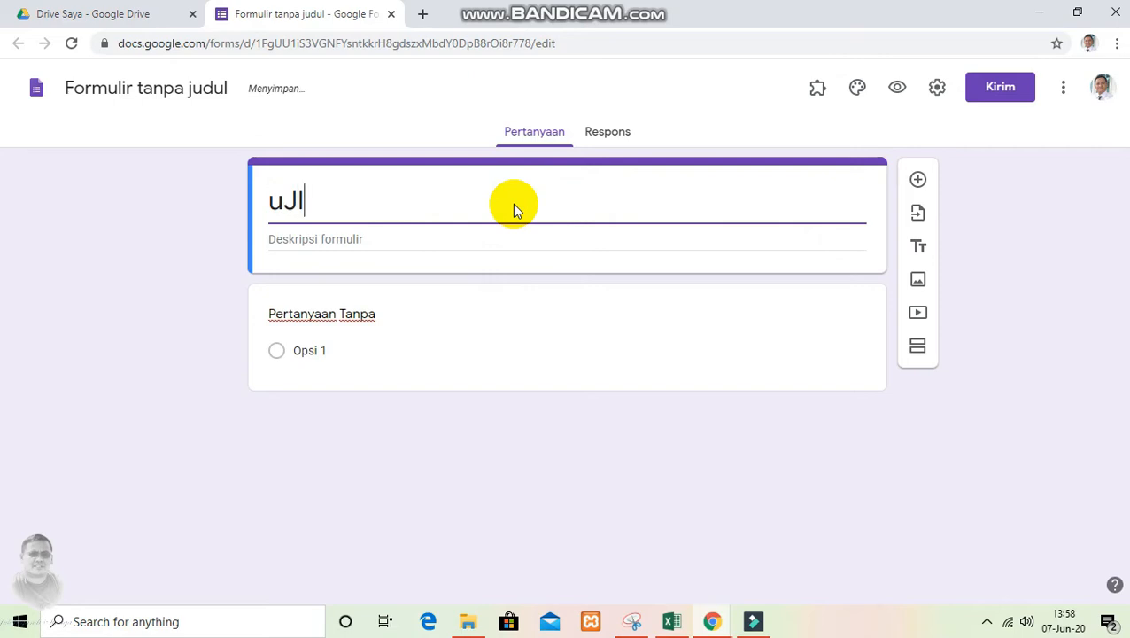
pyautogui.press('BackSpace')
pyautogui.press('BackSpace')
pyautogui.press('BackSpace')
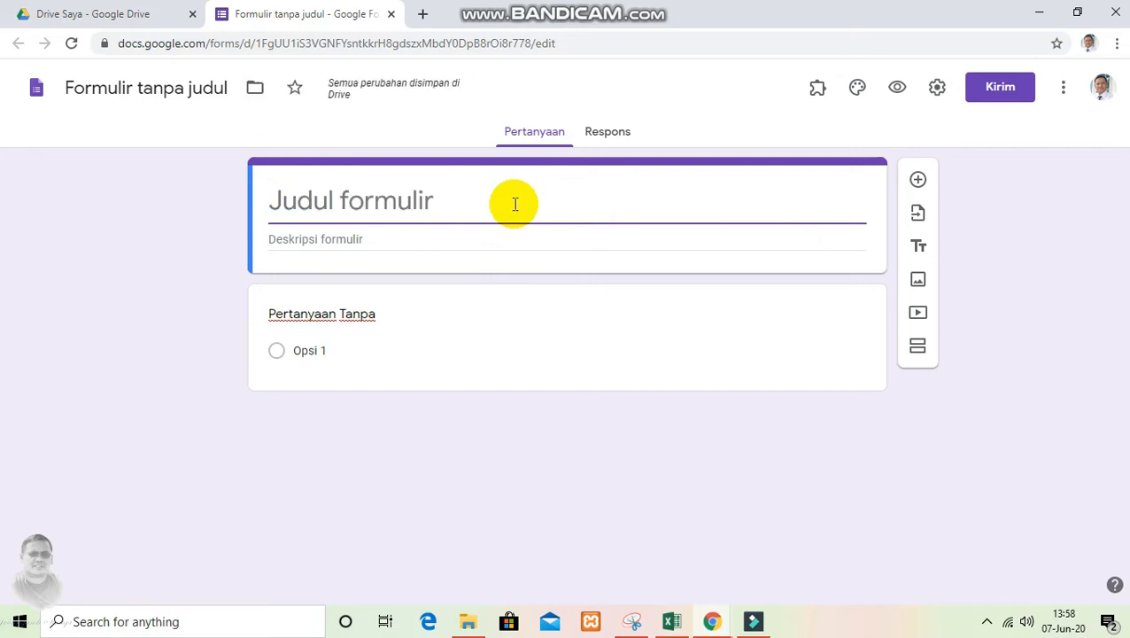
pyautogui.write('Uji')
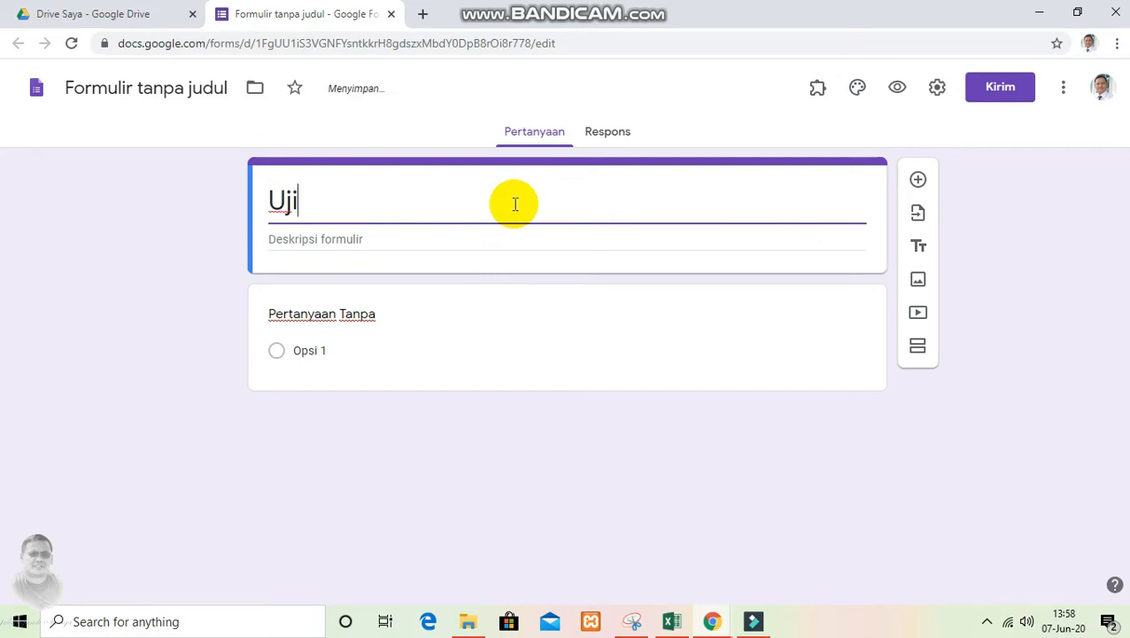
pyautogui.write('an Akhi')
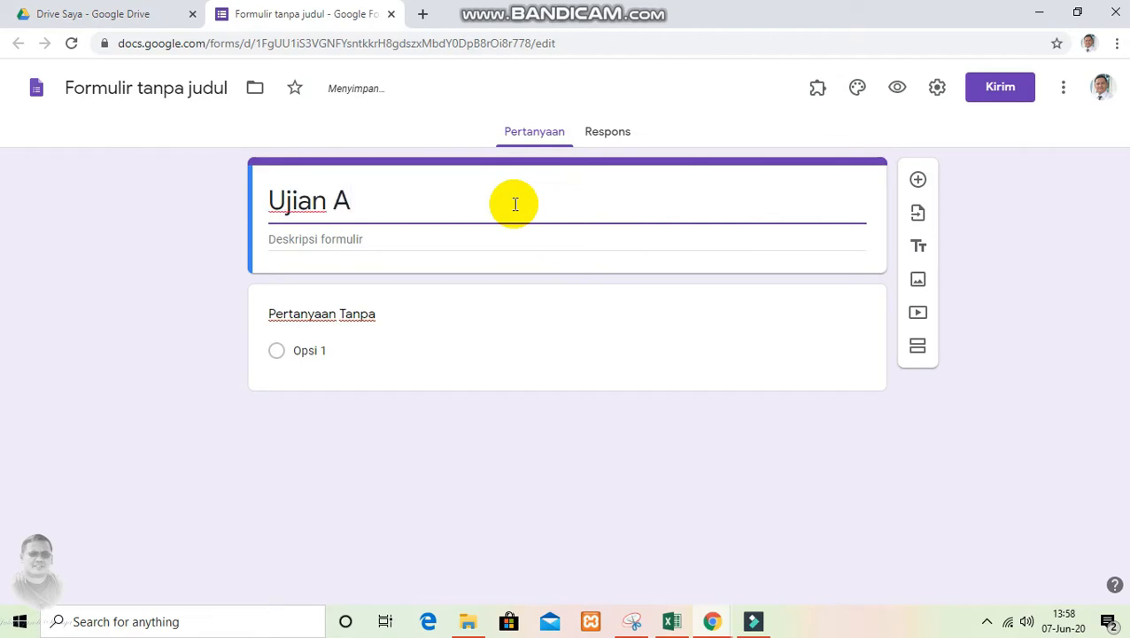
pyautogui.write('Se')
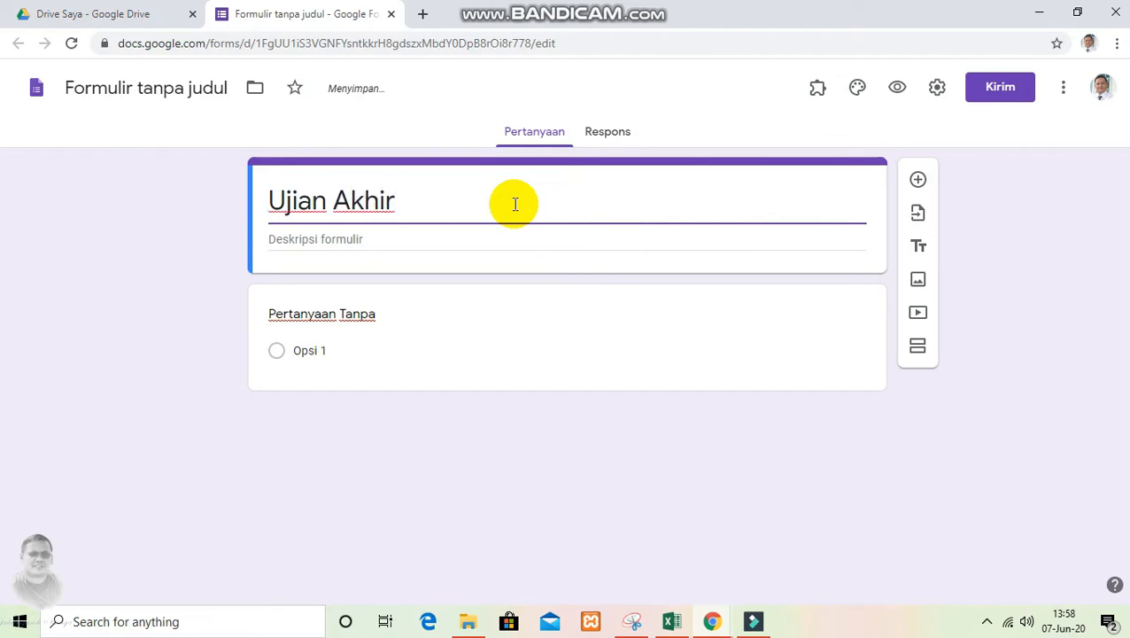
pyautogui.write('meseter')
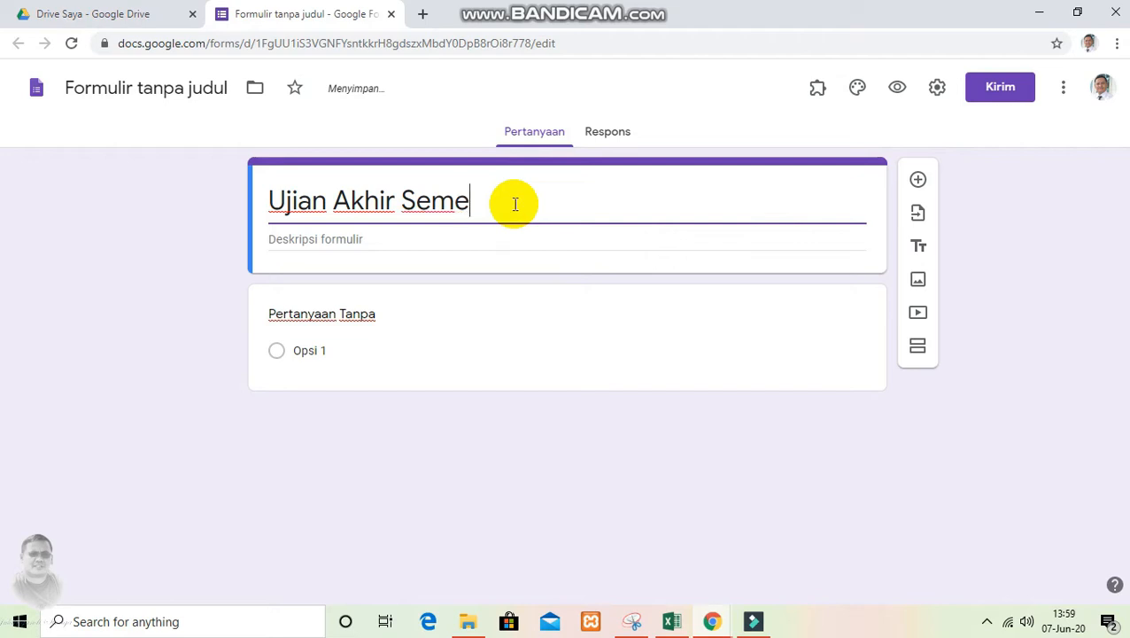
pyautogui.press('BackSpace')
pyautogui.press('BackSpace')
pyautogui.press('BackSpace')
pyautogui.press('BackSpace')
pyautogui.write('ter Genap T')
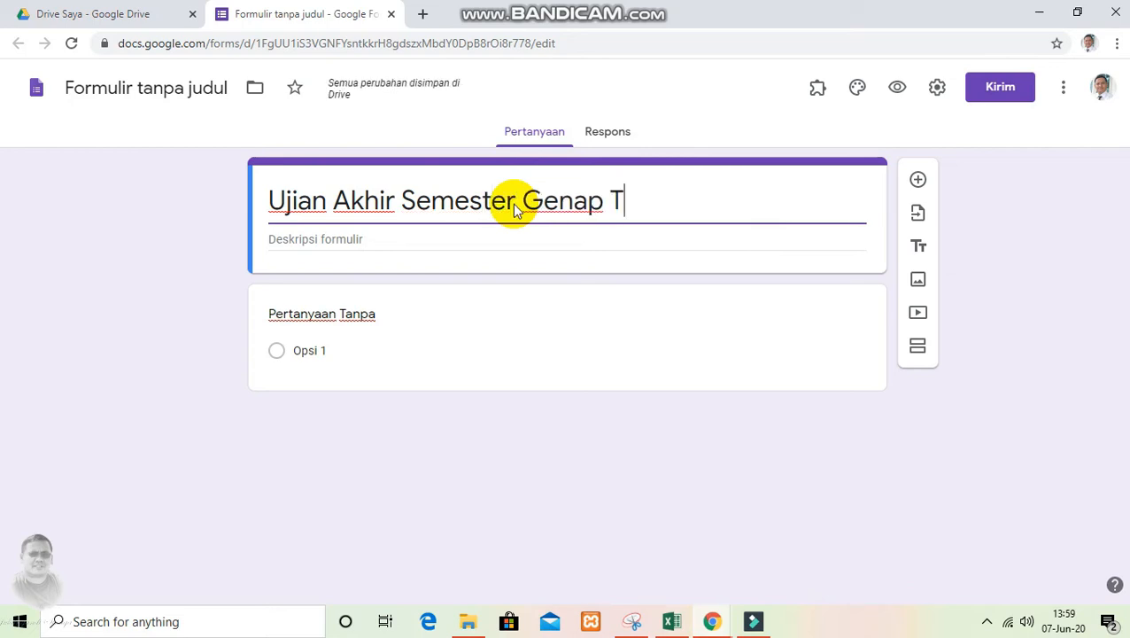
pyautogui.write('ahun Aj')
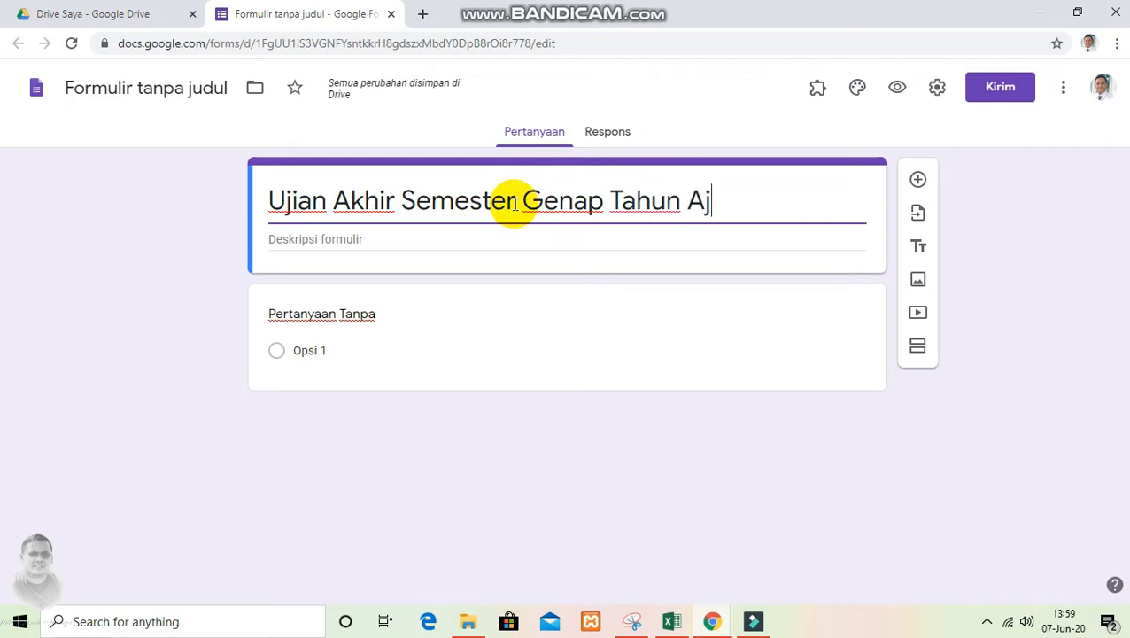
pyautogui.write('aran 2019/2')
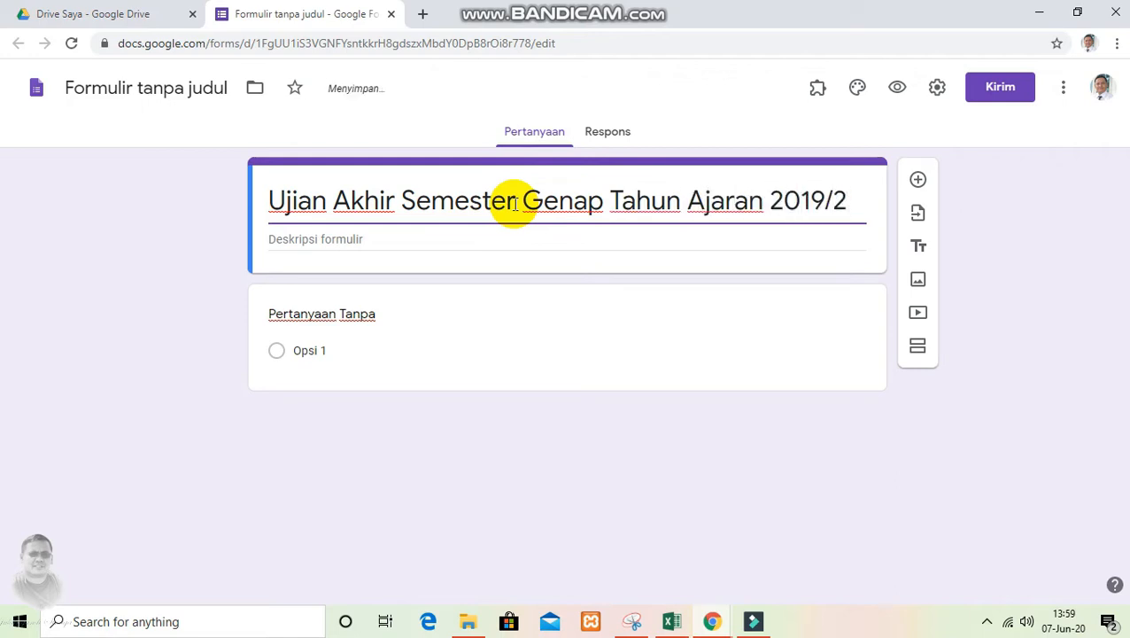
pyautogui.write('20')
pyautogui.press('BackSpace')
pyautogui.press('BackSpace')
pyautogui.write('020')
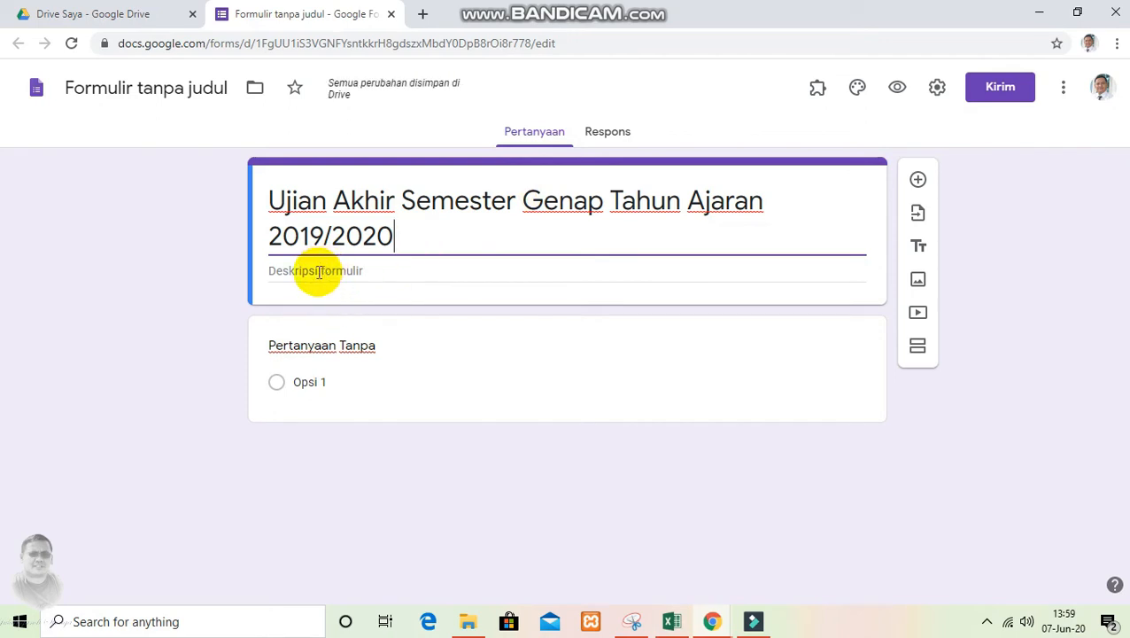
# Enter "Ujian Akhir Semester Genap PJOK Kelas VIII" as the form description
pyautogui.click(318, 272)
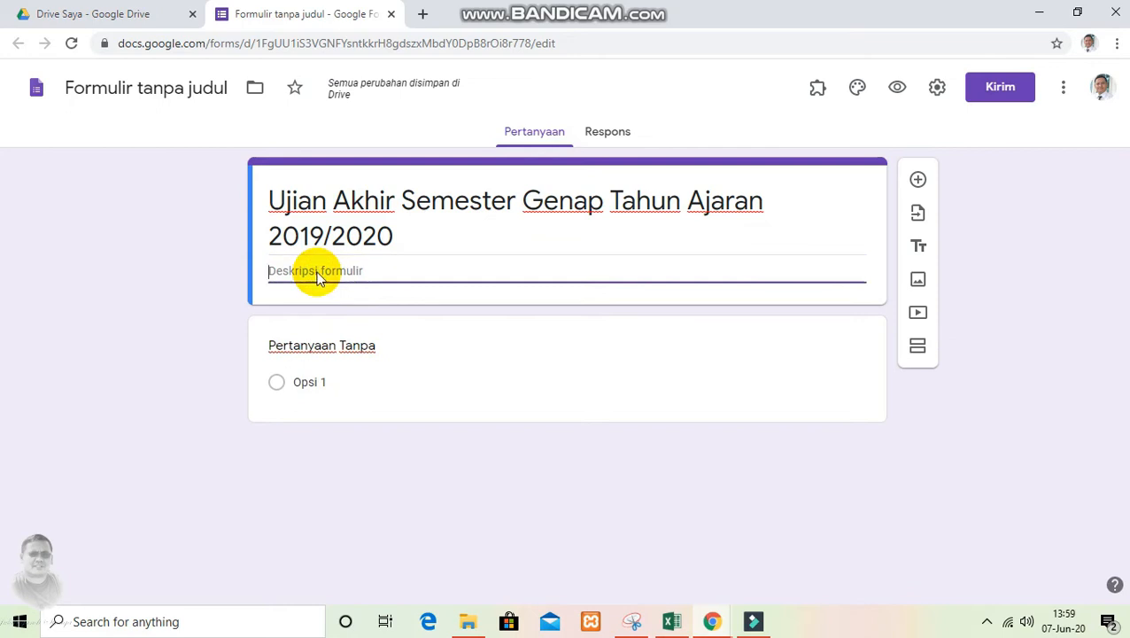
pyautogui.write('Uji')
pyautogui.write('an Akhir Semester')
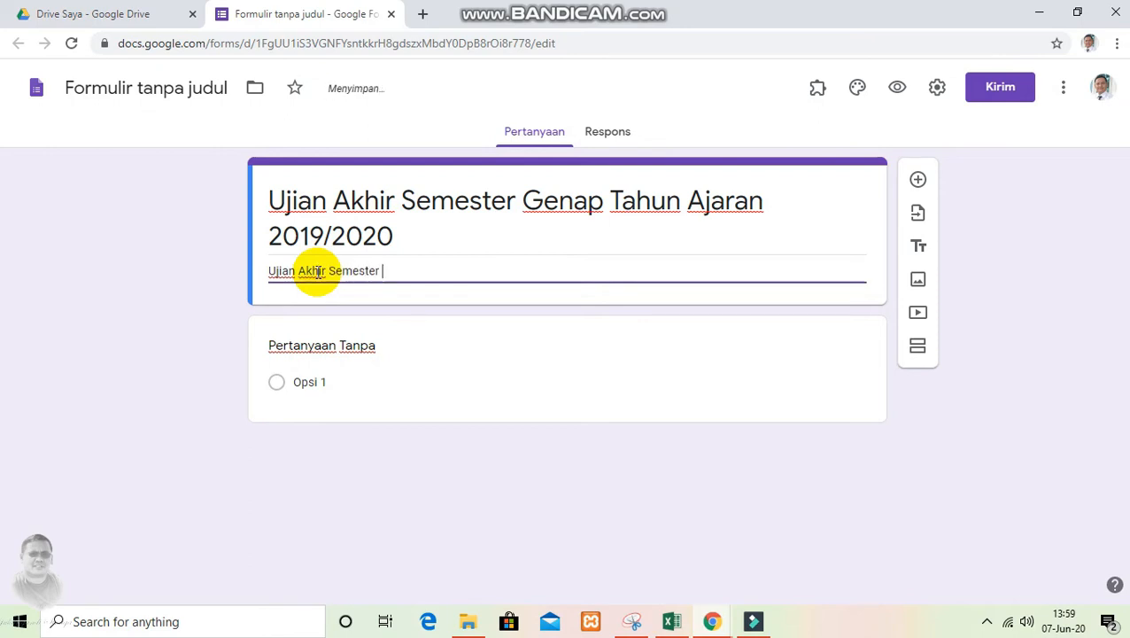
pyautogui.write(' Genap')
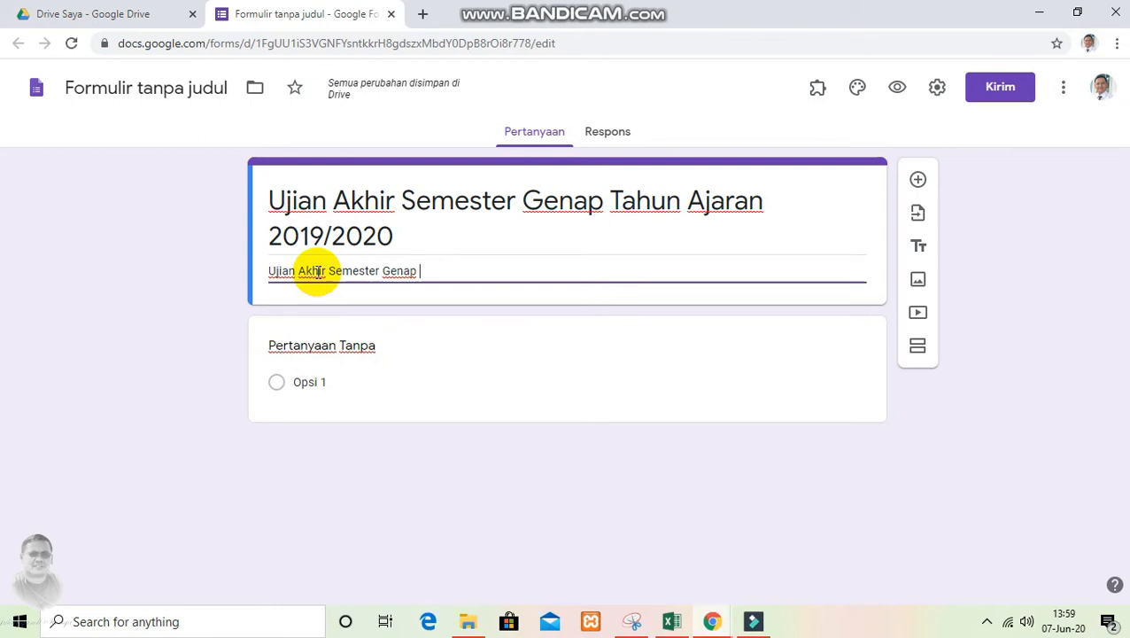
pyautogui.write('PJOK')
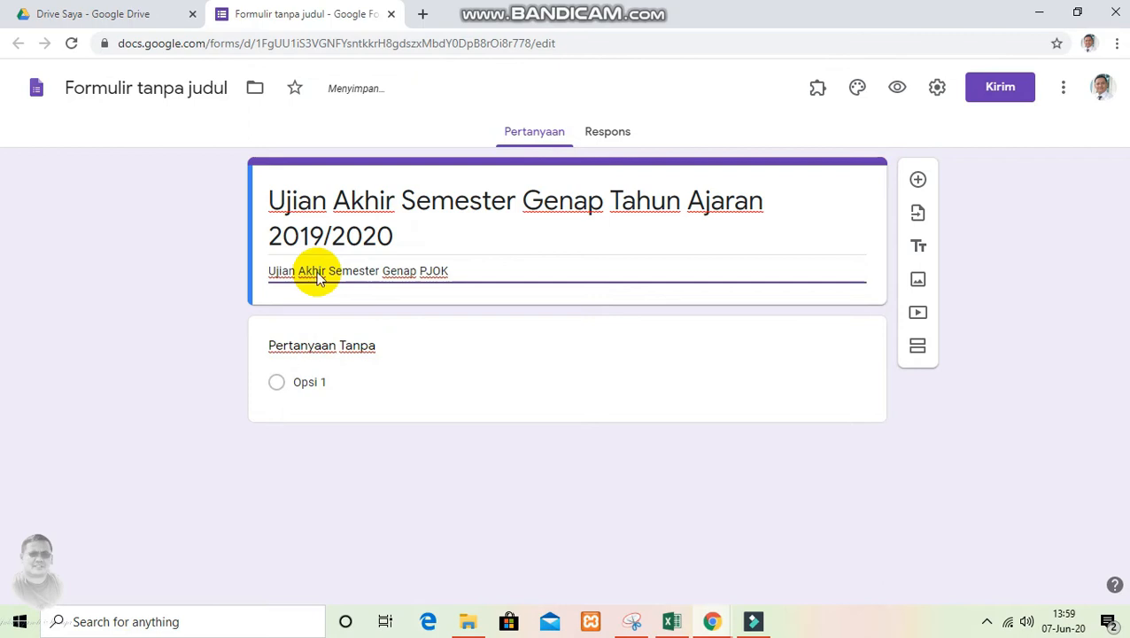
pyautogui.write(' Kelas VIII')
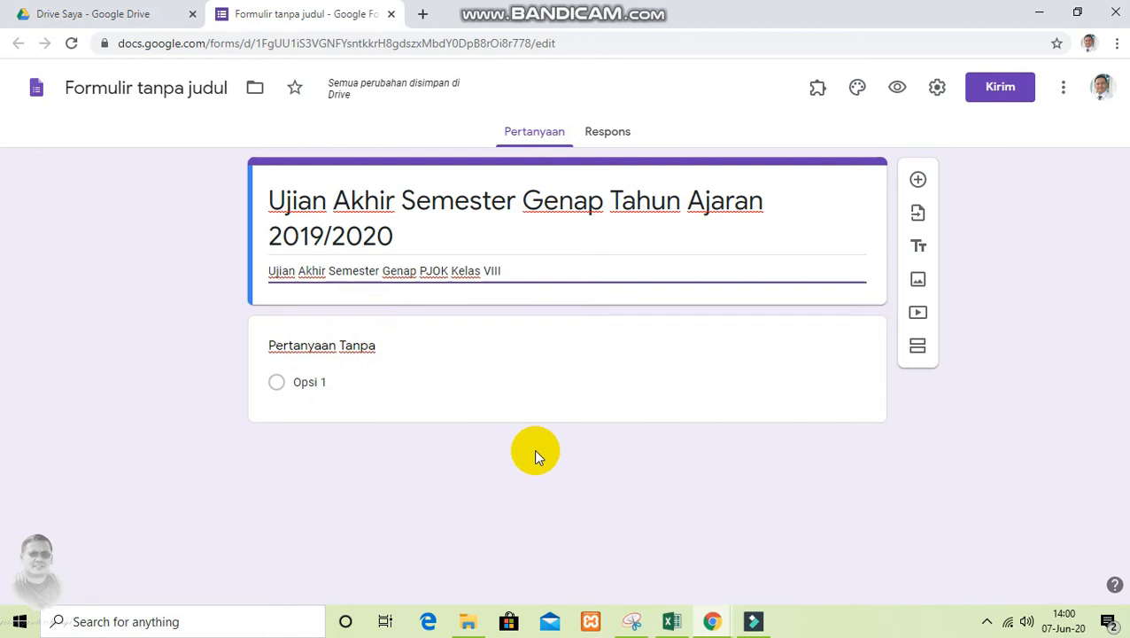
pyautogui.click(499, 435)
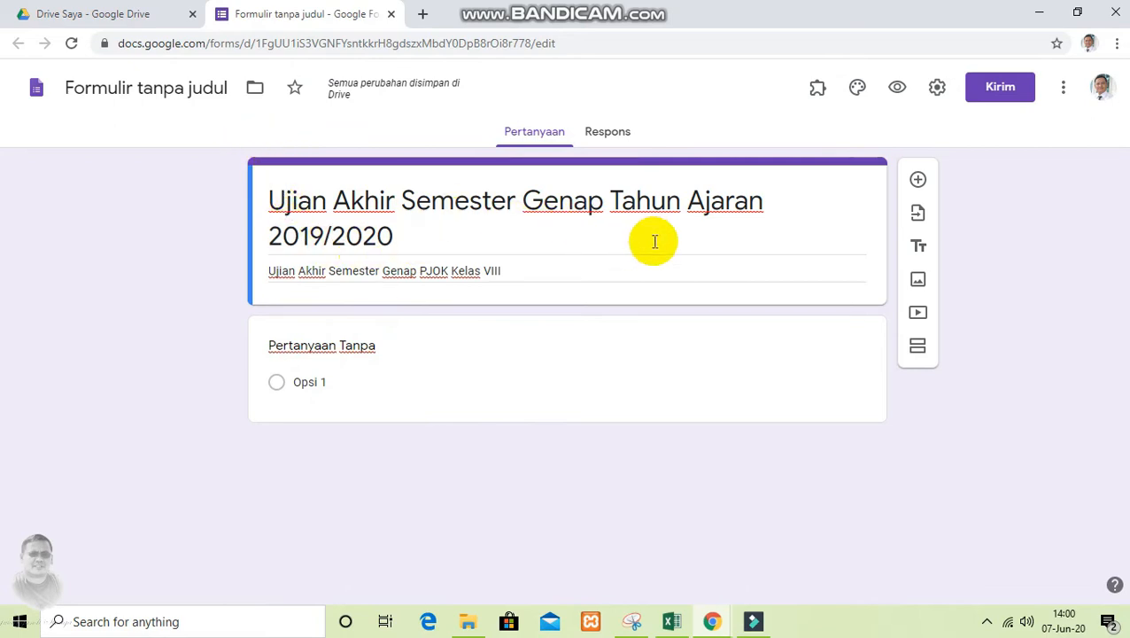
# Add a new section below the form header and title it "Biodata Siswa"
pyautogui.click(917, 348)
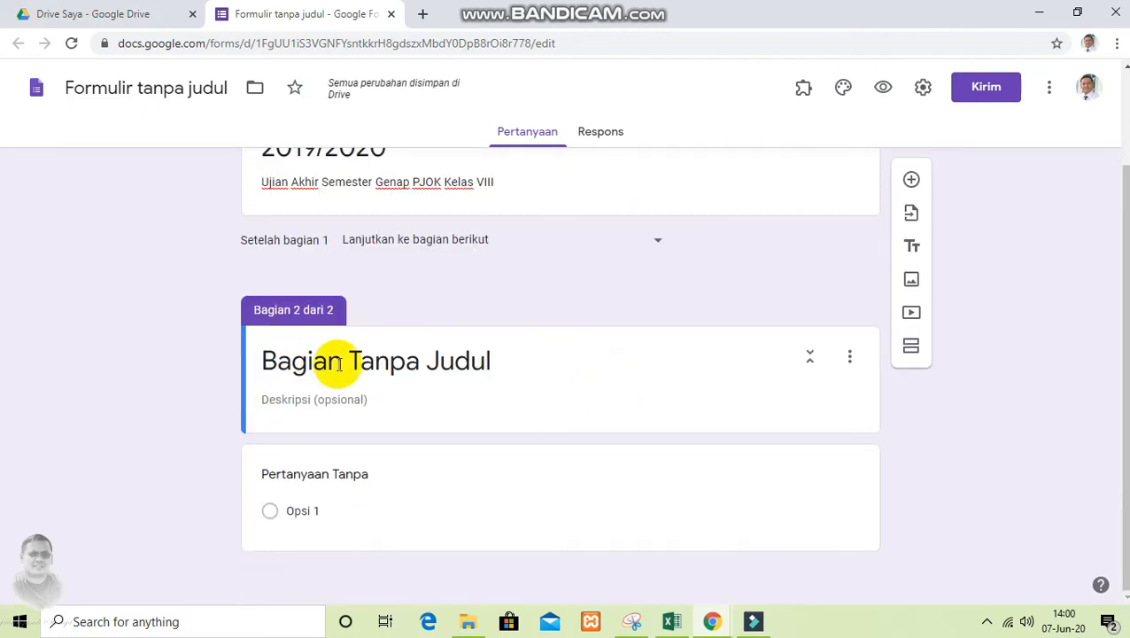
pyautogui.click(509, 358)
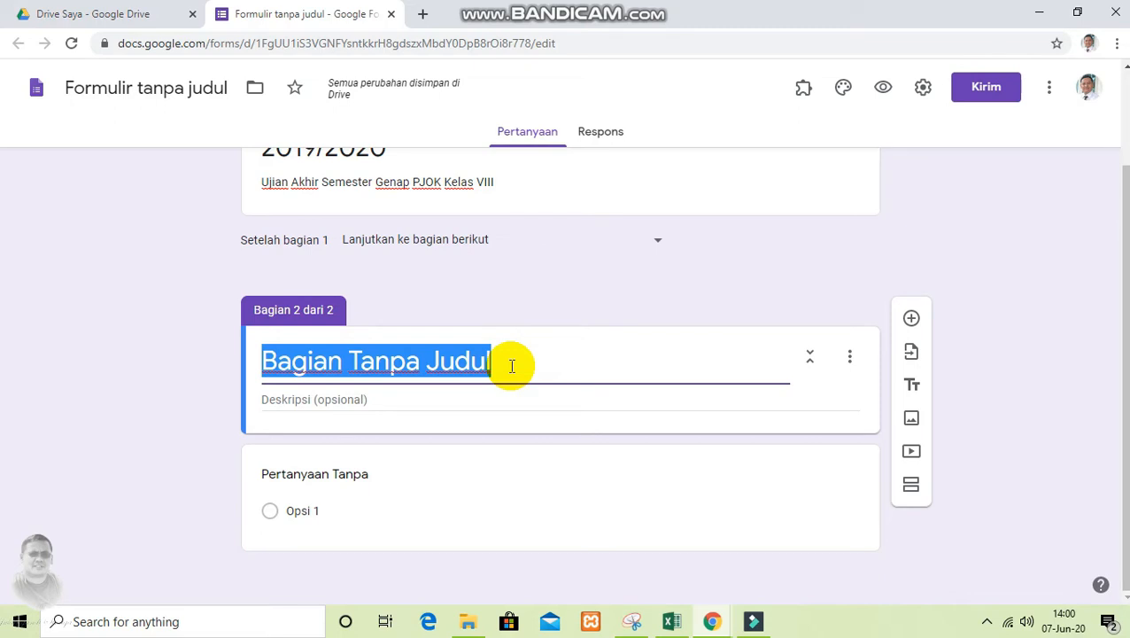
pyautogui.write('Bioda')
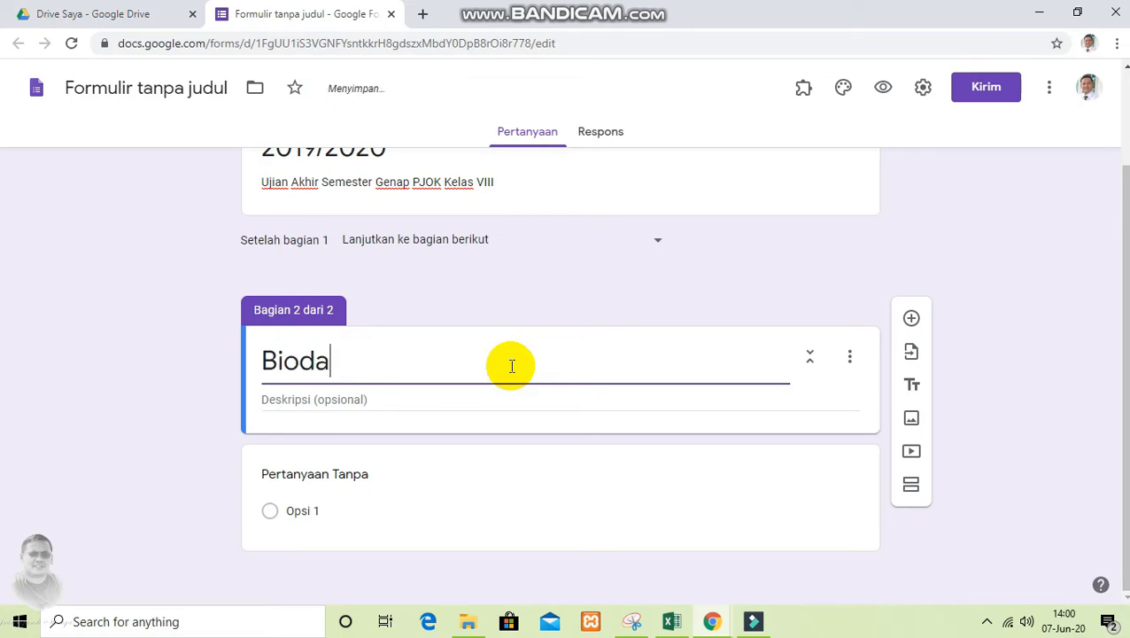
pyautogui.write('ta Siswa')
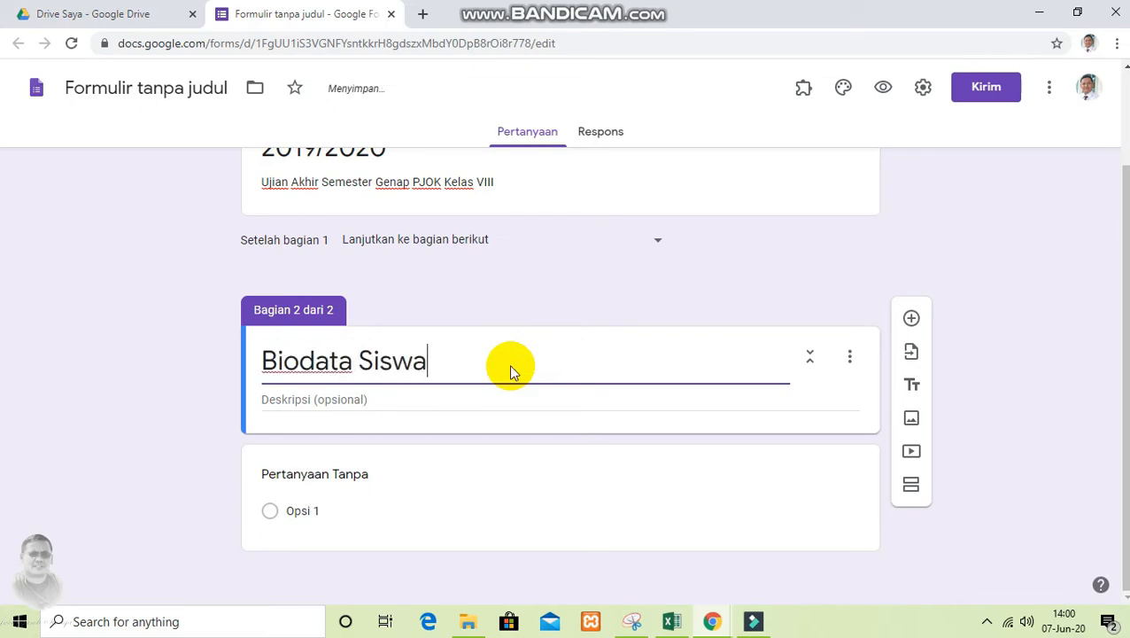
# Enter "Isikanlah data anda sesuai dengan data si sekolah" as the description of the Biodata Siswa section
pyautogui.click(425, 400)
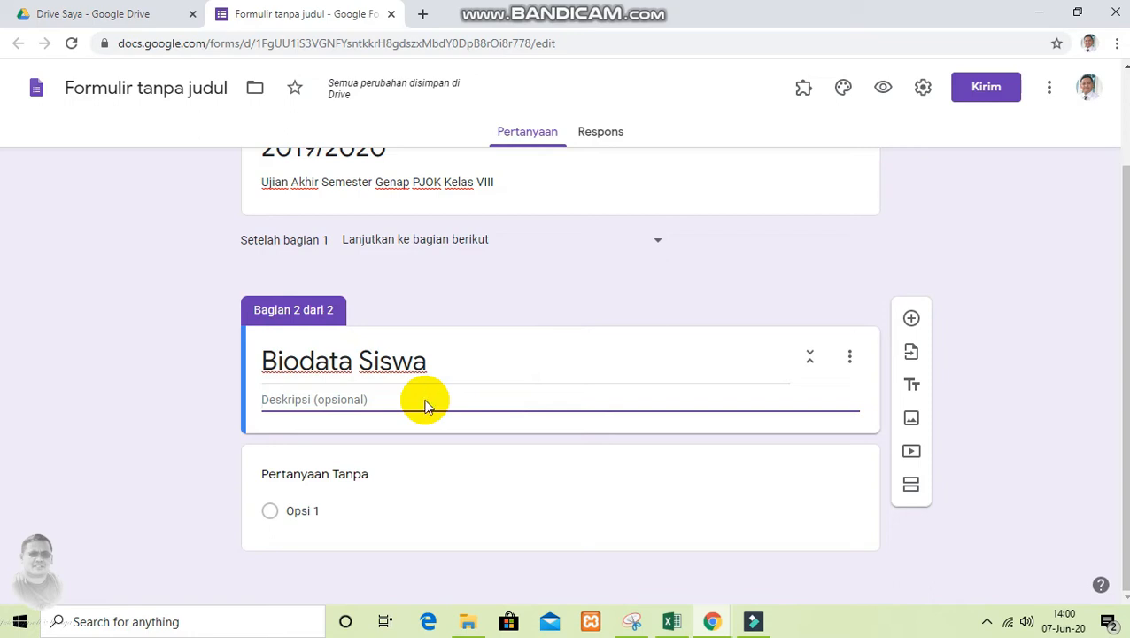
pyautogui.write('Isikanlah d')
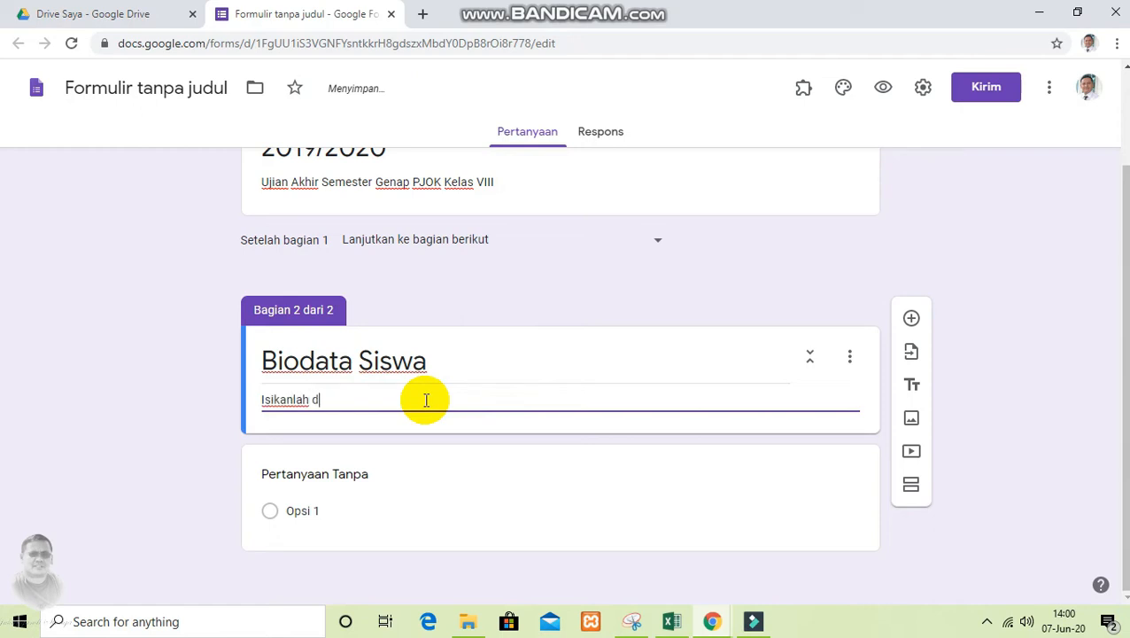
pyautogui.write('ata anda s')
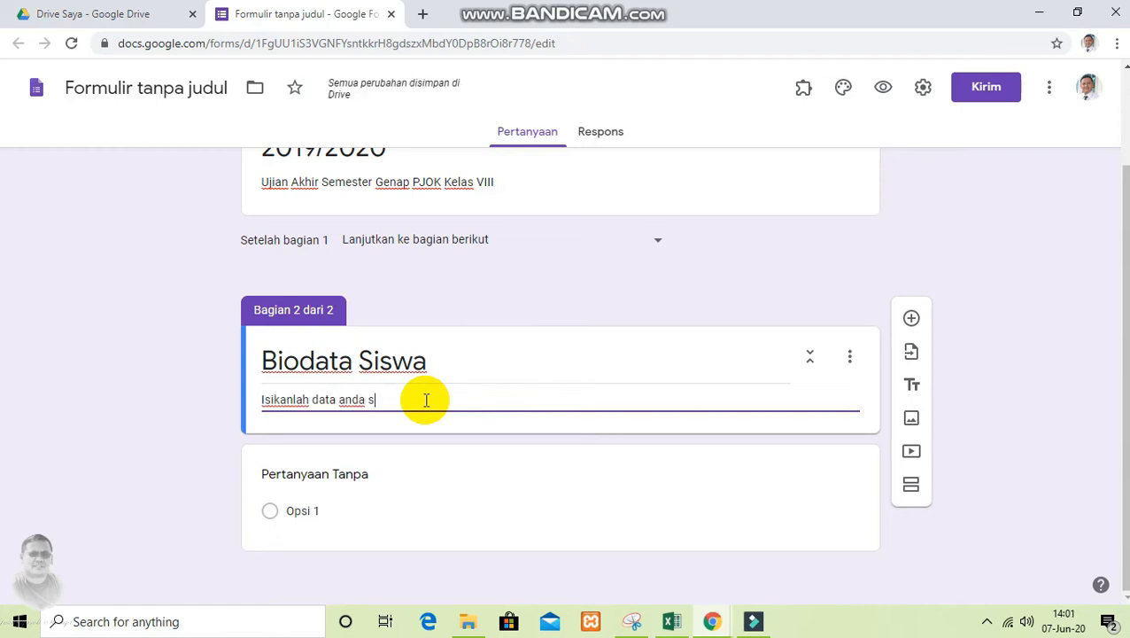
pyautogui.write('esuai dengan ')
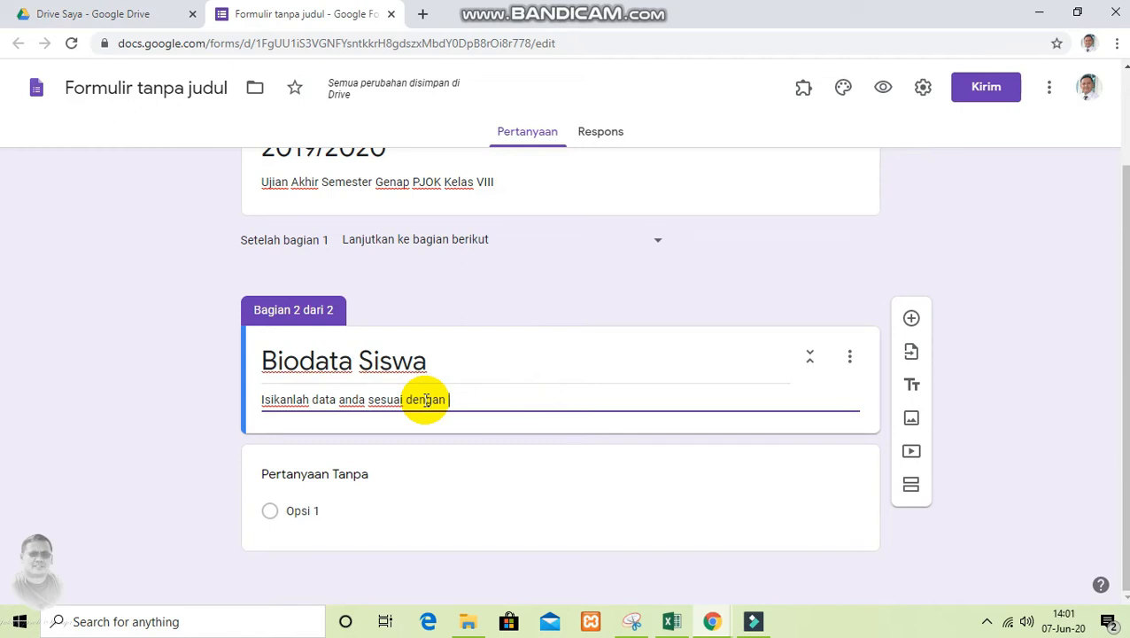
pyautogui.write('data si sekolah')
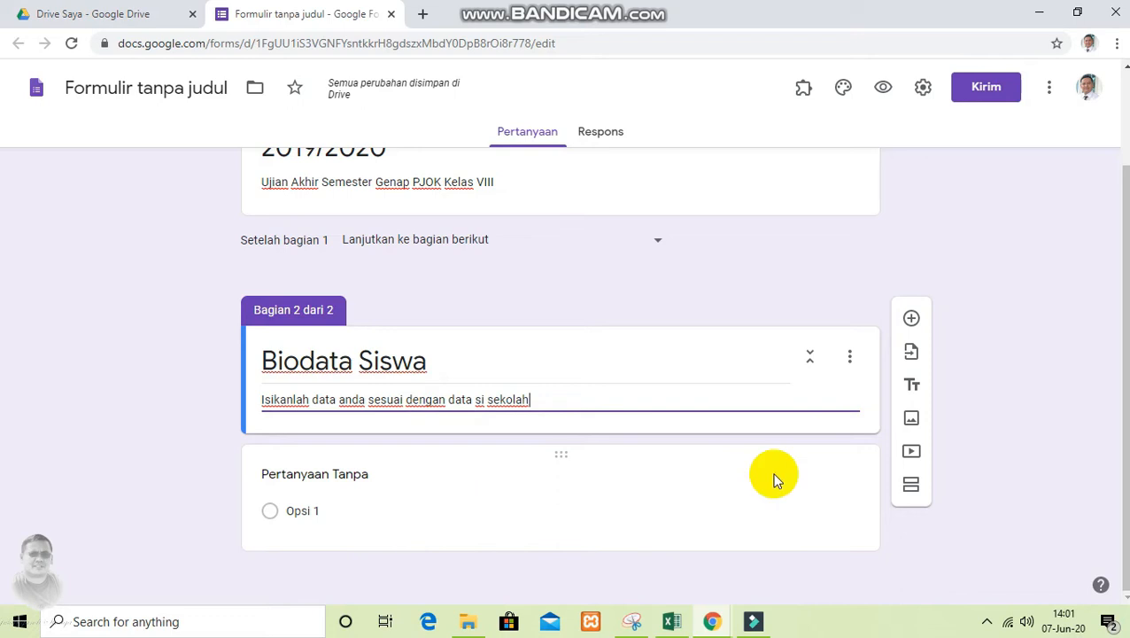
# Set the untitled question in the Biodata Siswa section to "Nama Lengkap"
pyautogui.click(306, 473)
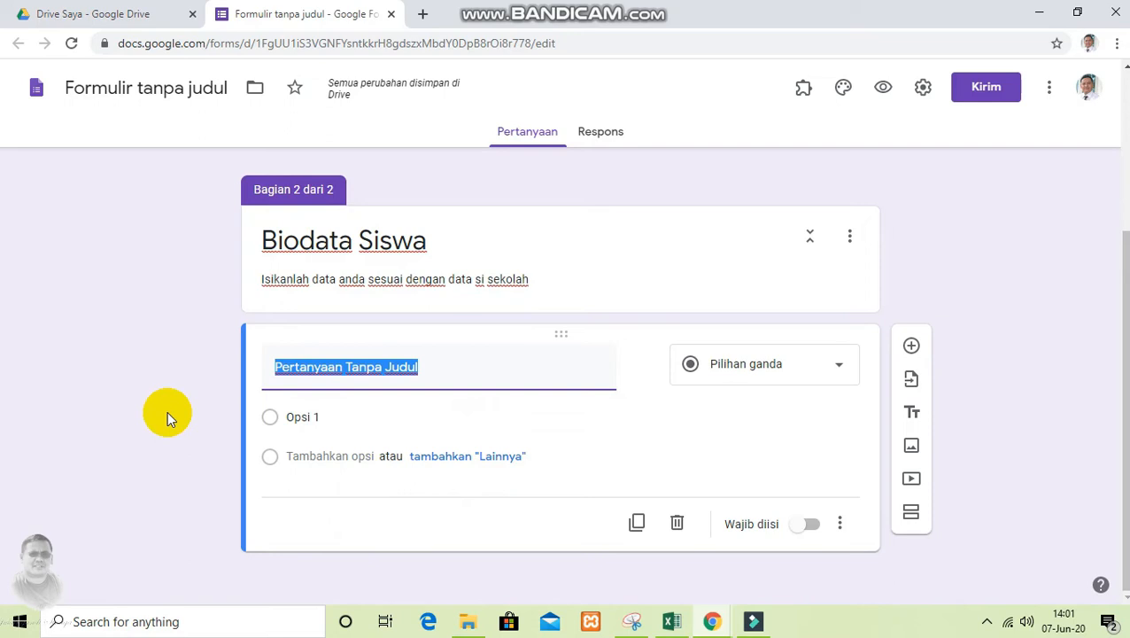
pyautogui.write('Nama ')
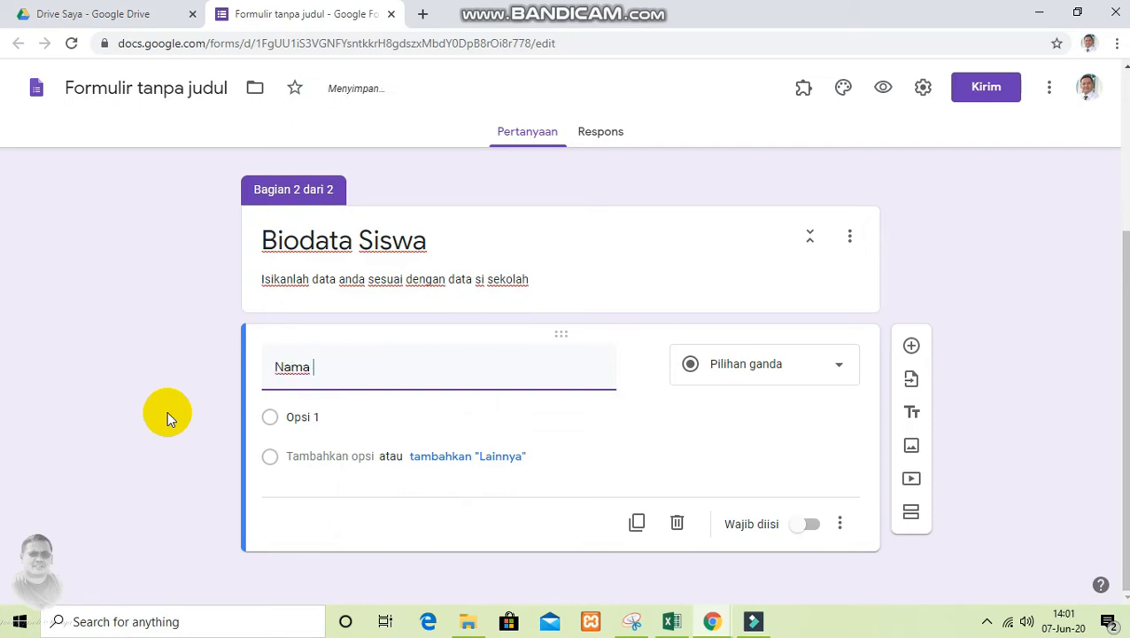
pyautogui.write('Lengkap')
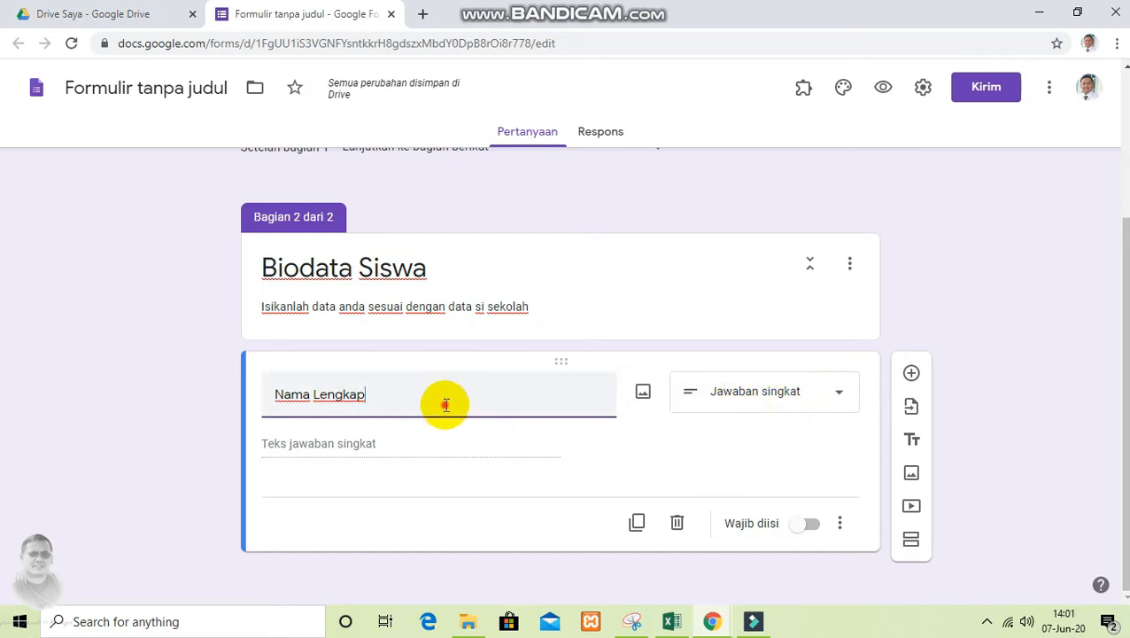
# Add a colon after "Nama Lengkap" in the question title and make the question required
pyautogui.click(414, 397)
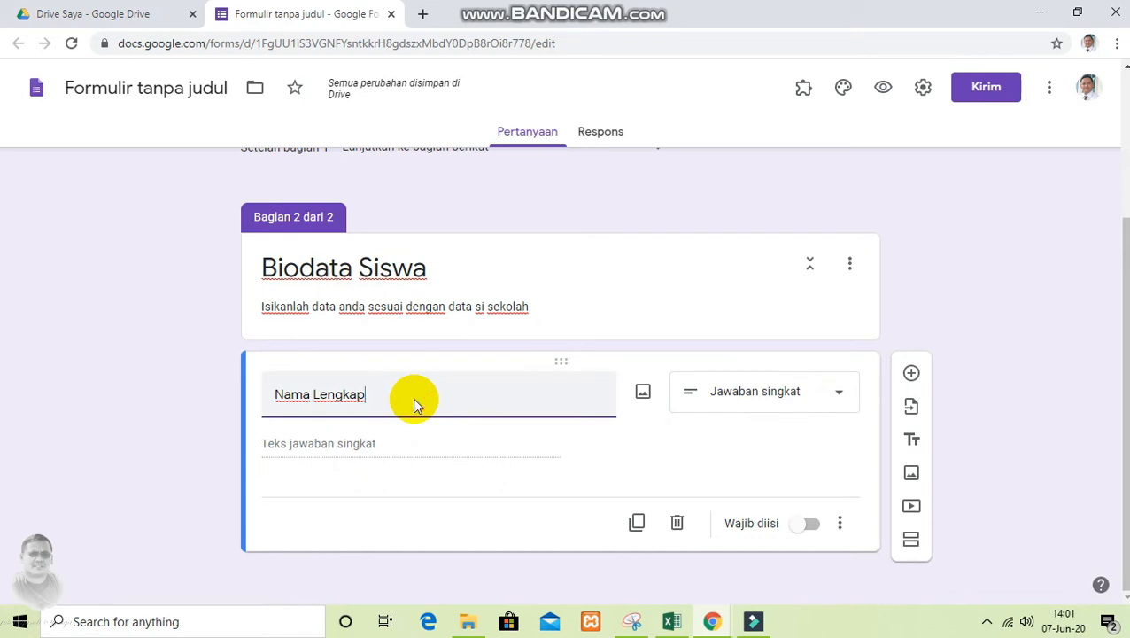
pyautogui.write(':')
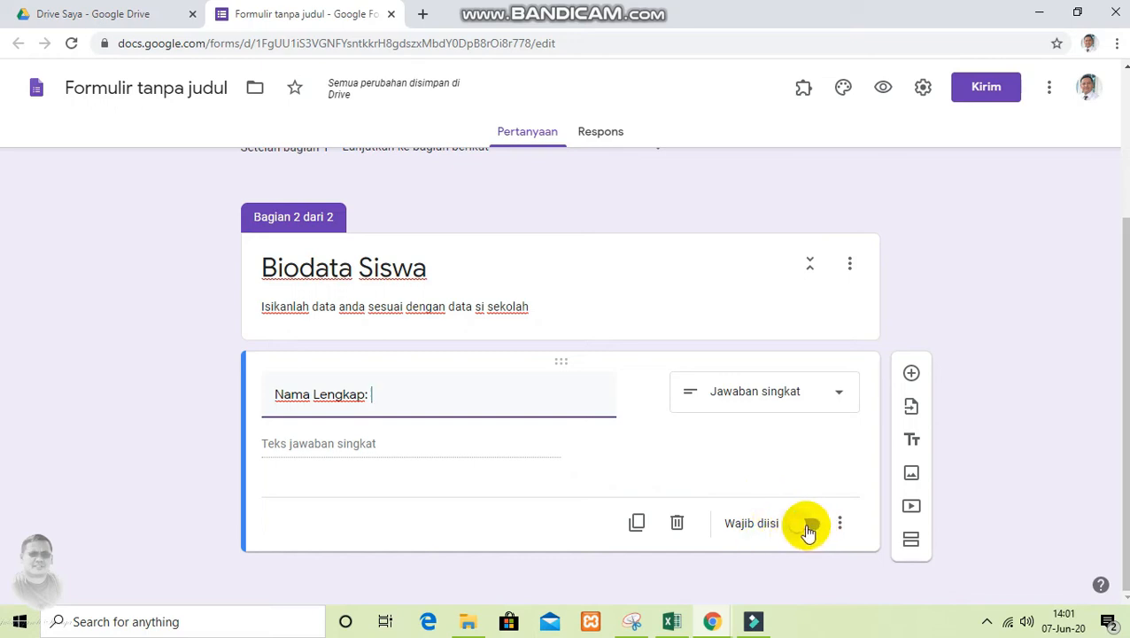
pyautogui.click(807, 529)
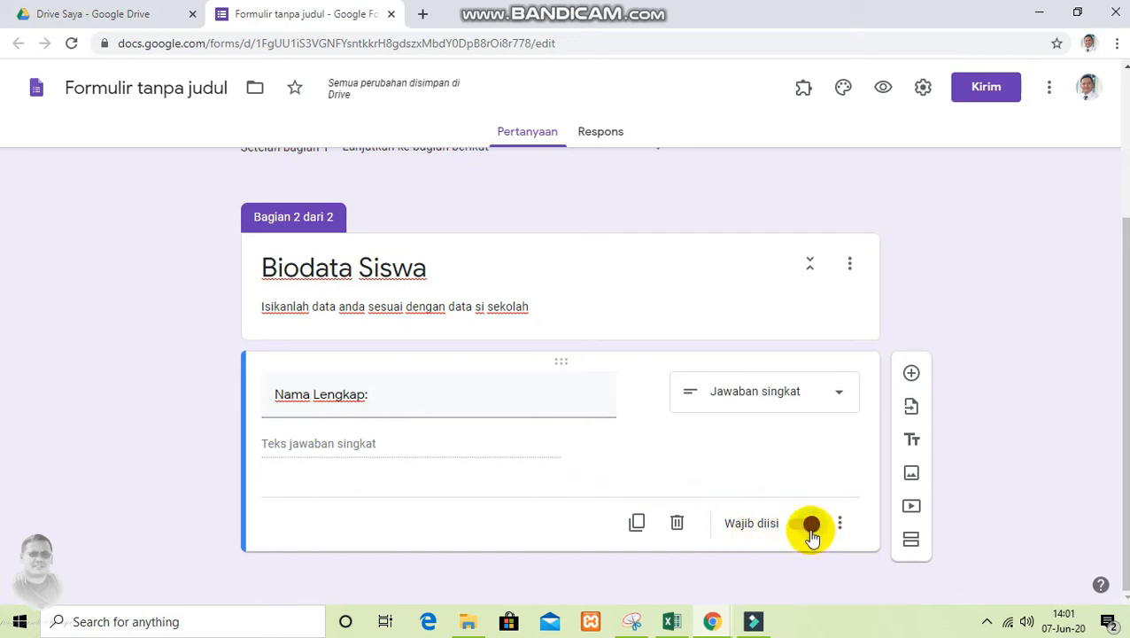
# Add a new question titled "NISN:" below Nama Lengkap and make it required
pyautogui.click(912, 373)
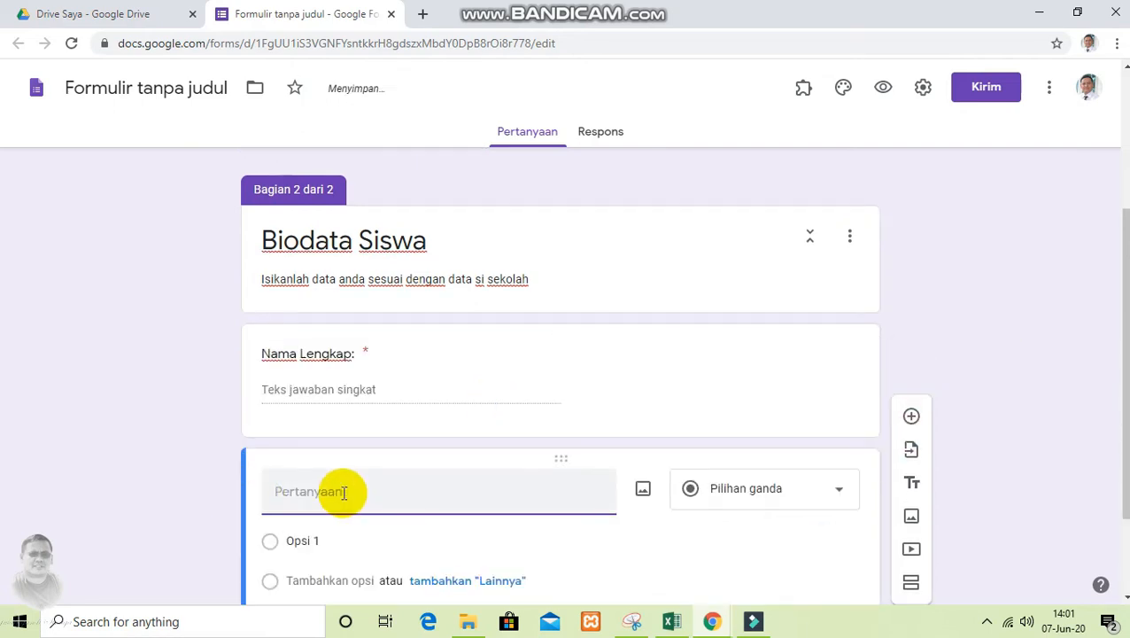
pyautogui.write('NISN')
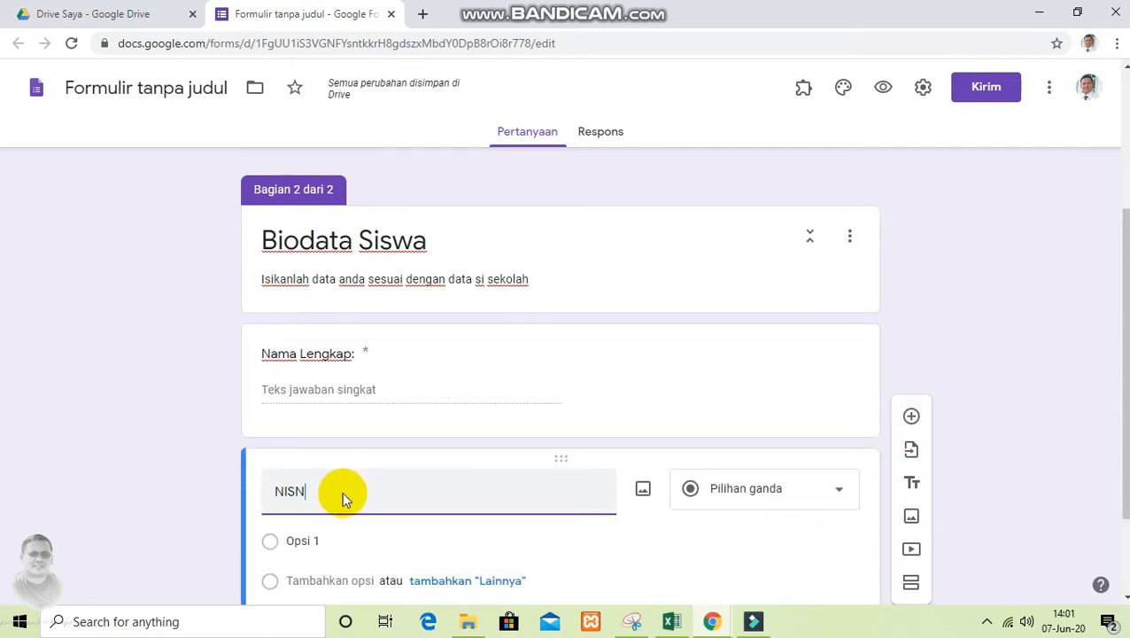
pyautogui.write(':')
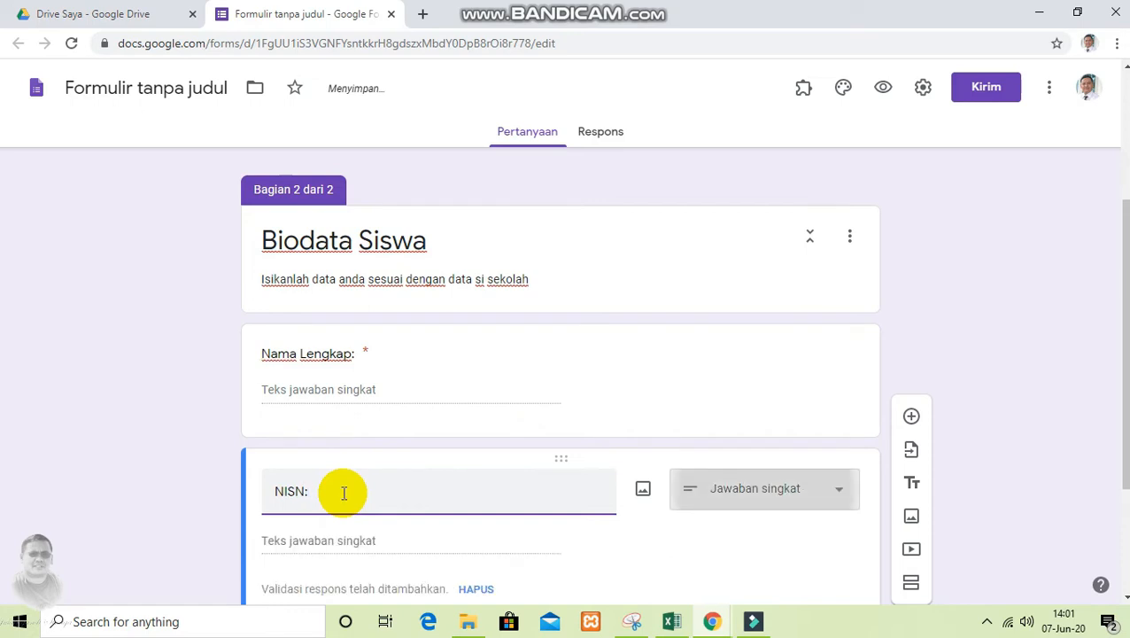
pyautogui.scroll(-1, 407, 484)
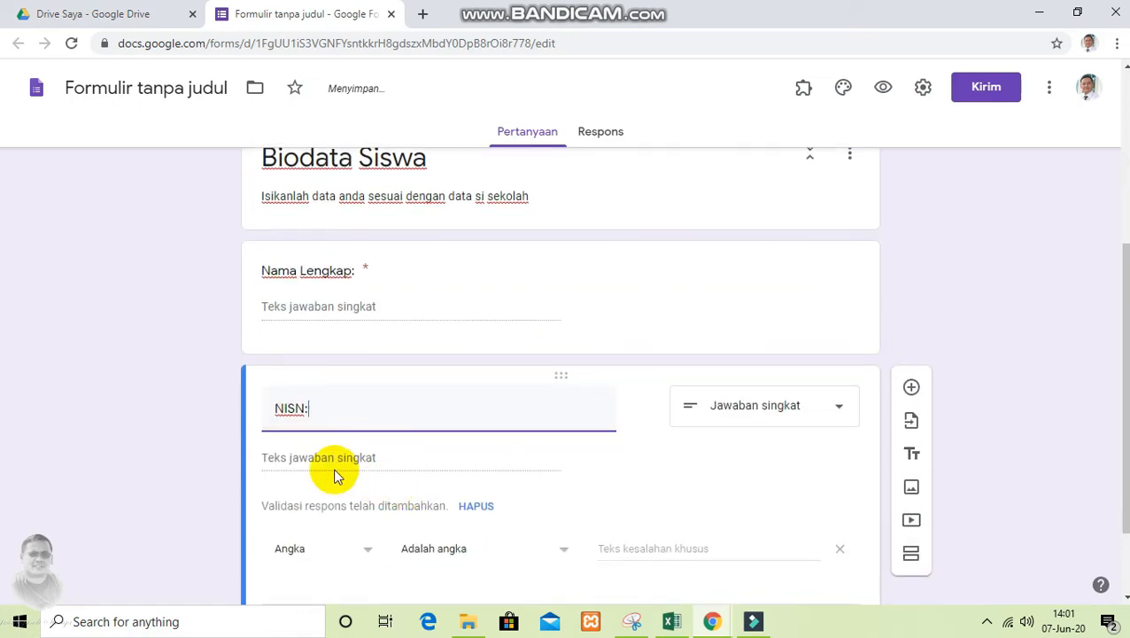
pyautogui.scroll(-1, 404, 456)
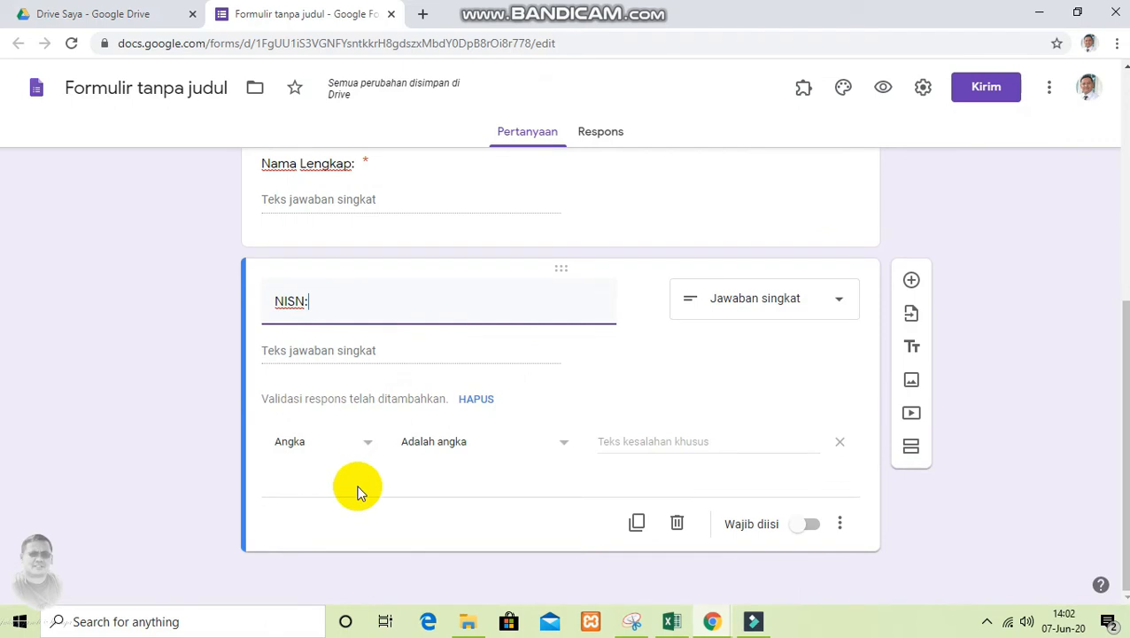
pyautogui.click(807, 525)
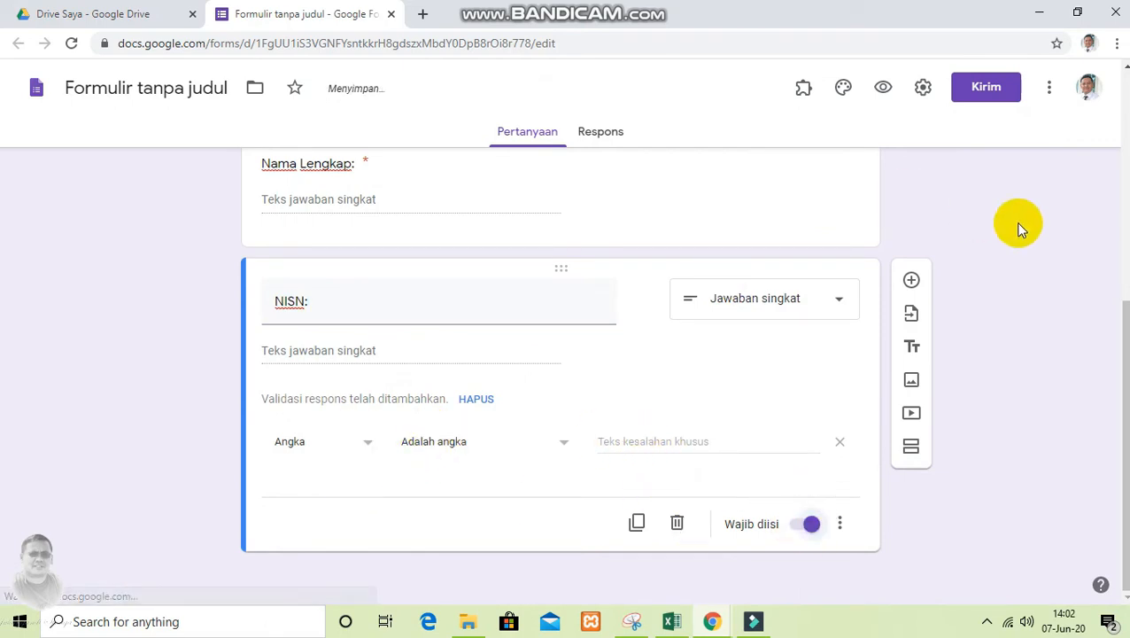
# Add a question titled "Kelas:" below NISN and set its type to Kotak Centang
pyautogui.click(911, 282)
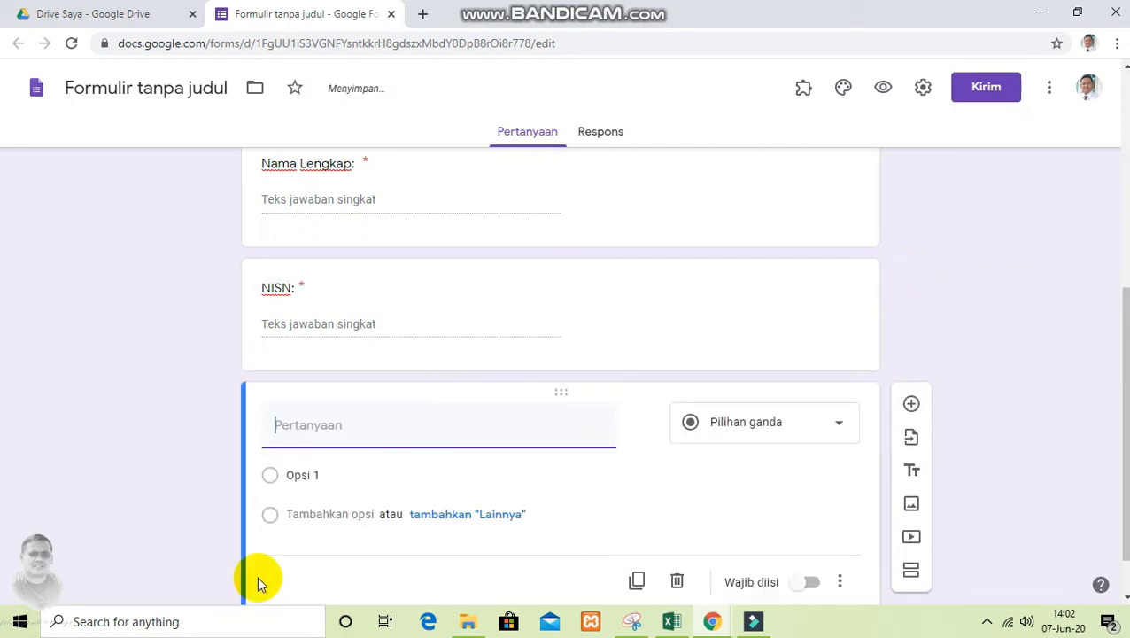
pyautogui.write('Kelas:')
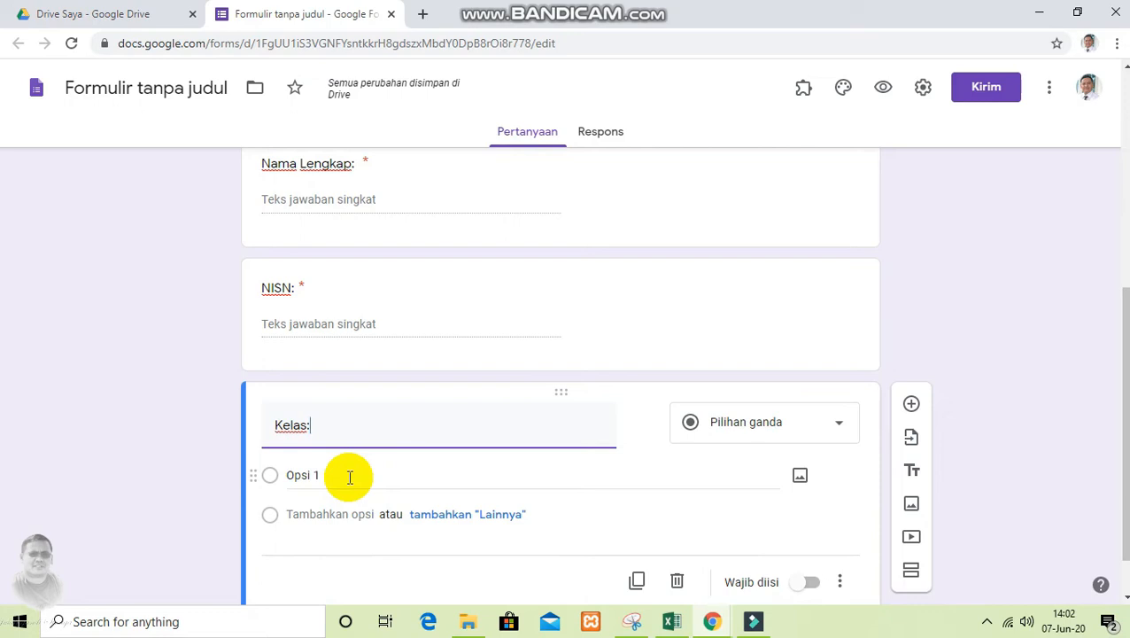
pyautogui.click(350, 476)
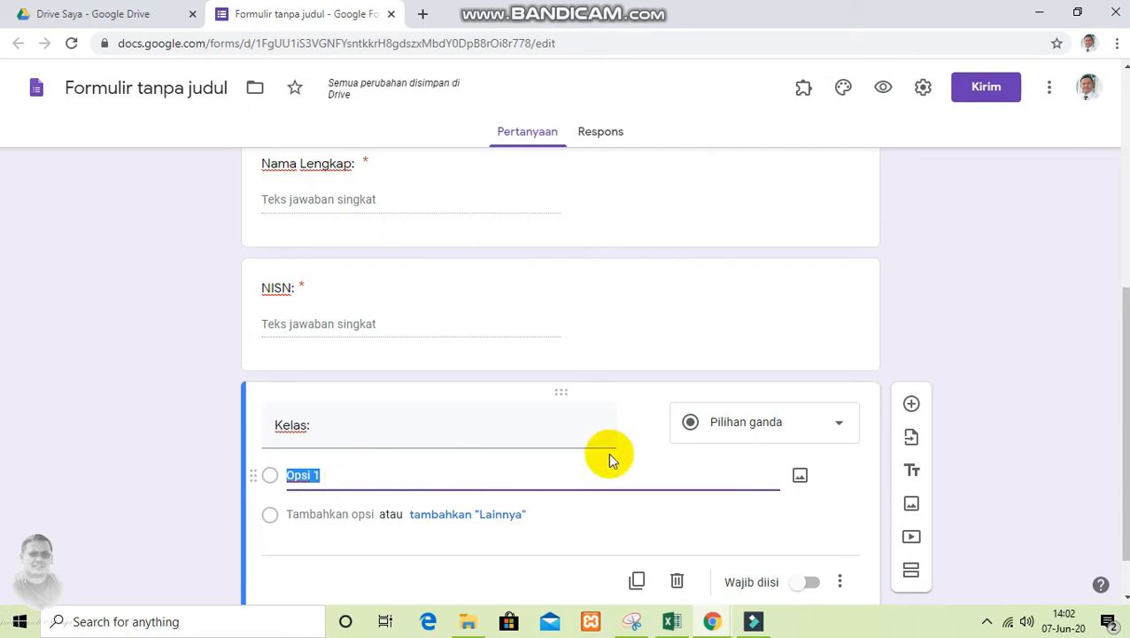
pyautogui.click(761, 425)
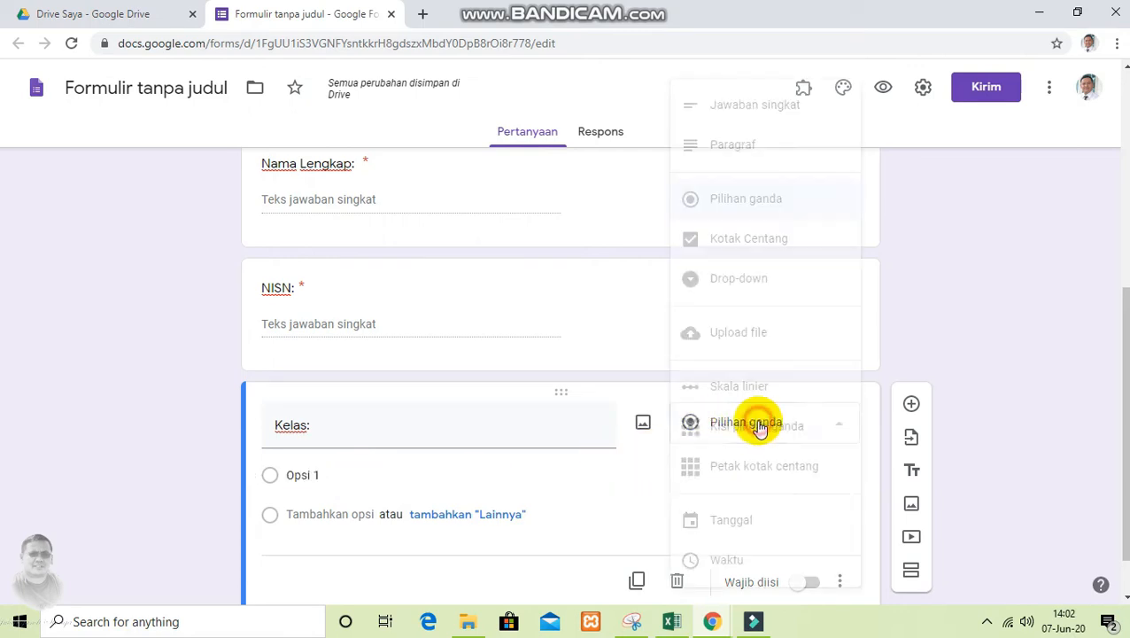
pyautogui.click(751, 241)
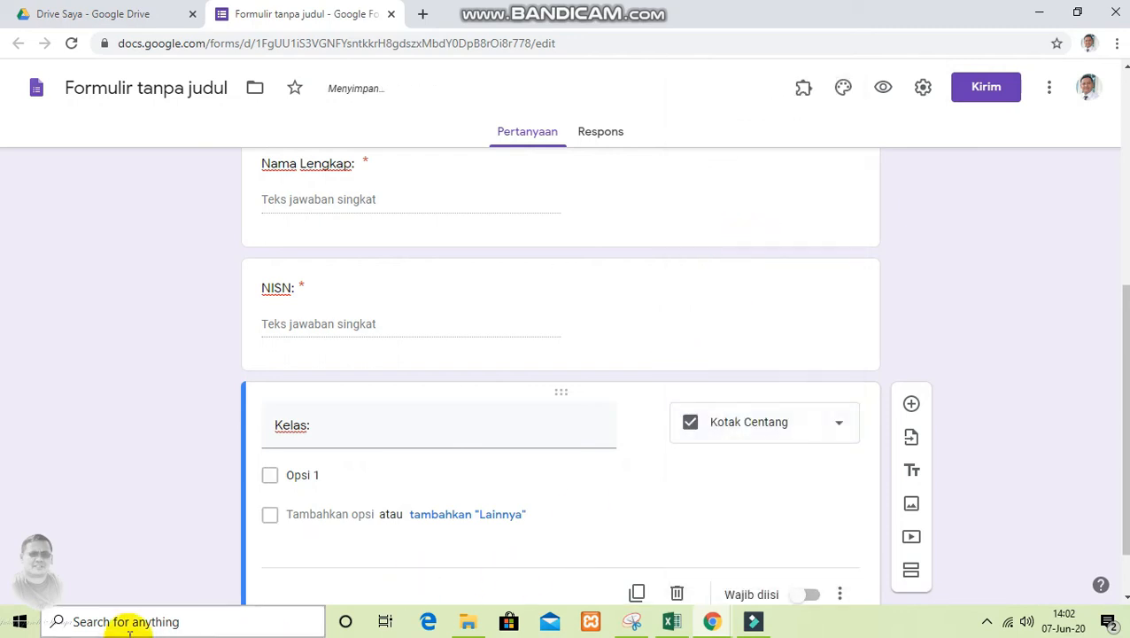
# Enter "Viii-1", "VIII-2" and "VIII=3" as the first three options of the Kelas question
pyautogui.click(323, 476)
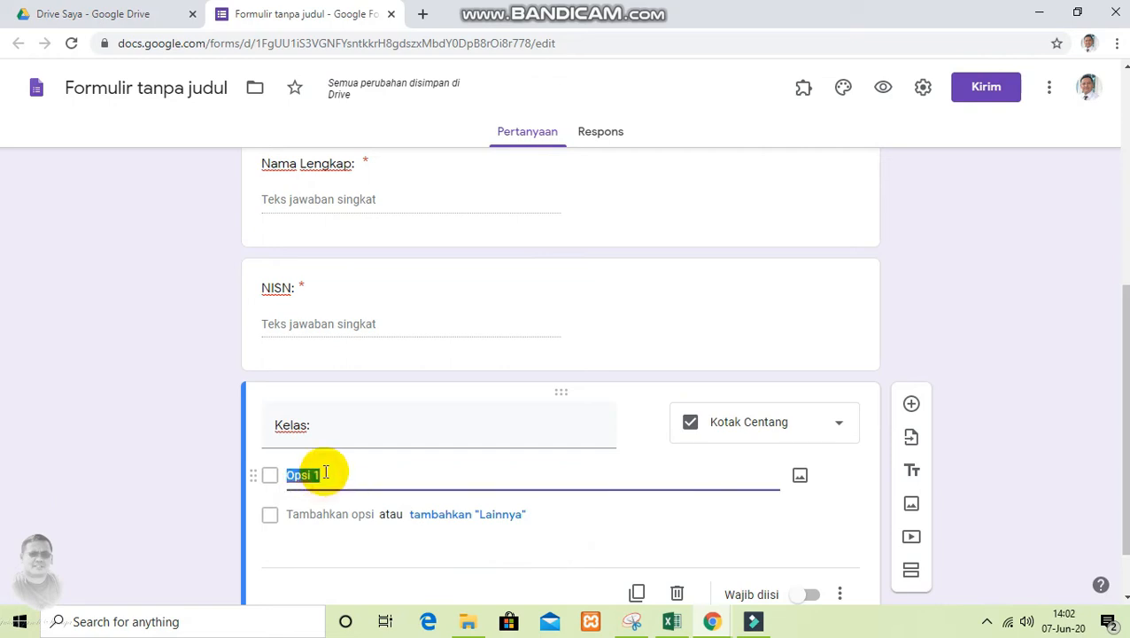
pyautogui.write('Viii-1')
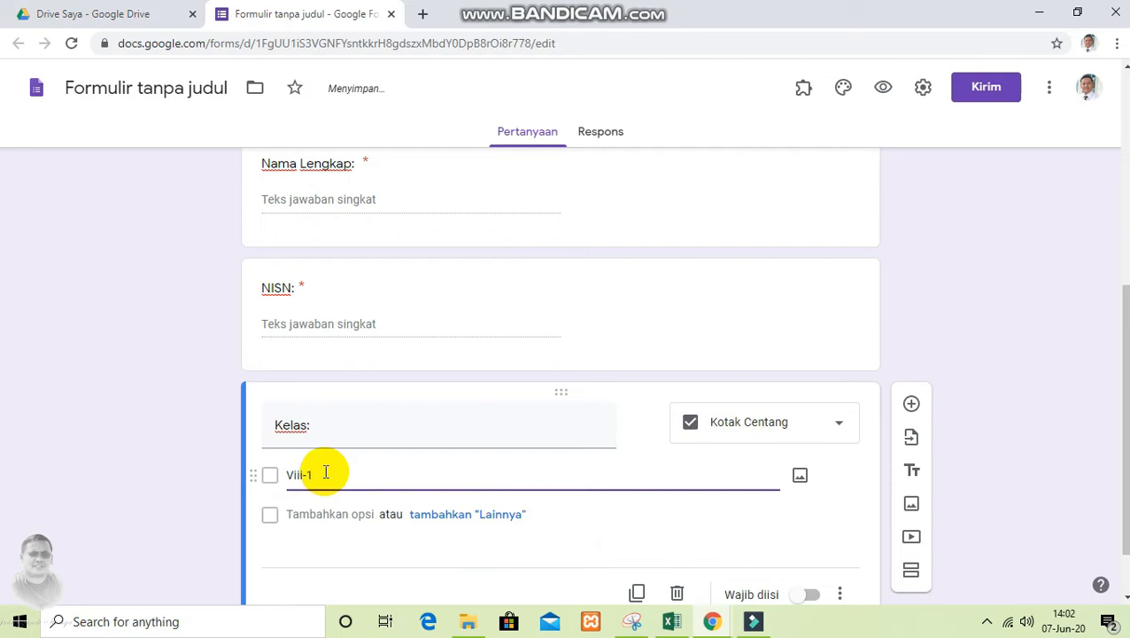
pyautogui.press('Tab')
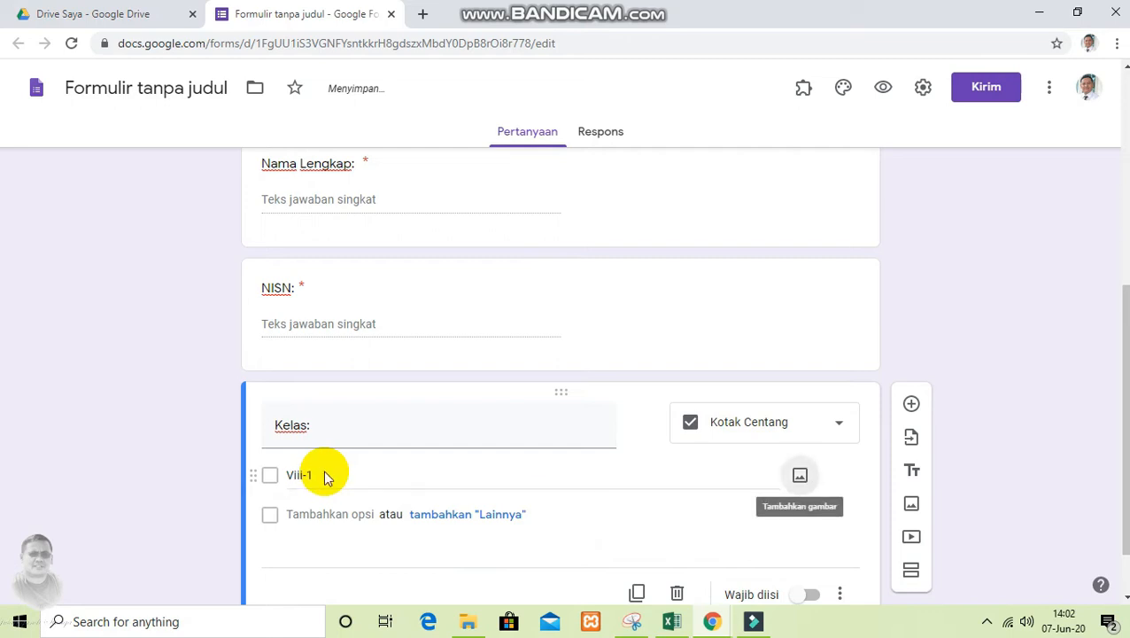
pyautogui.click(317, 514)
pyautogui.write('VIII-2')
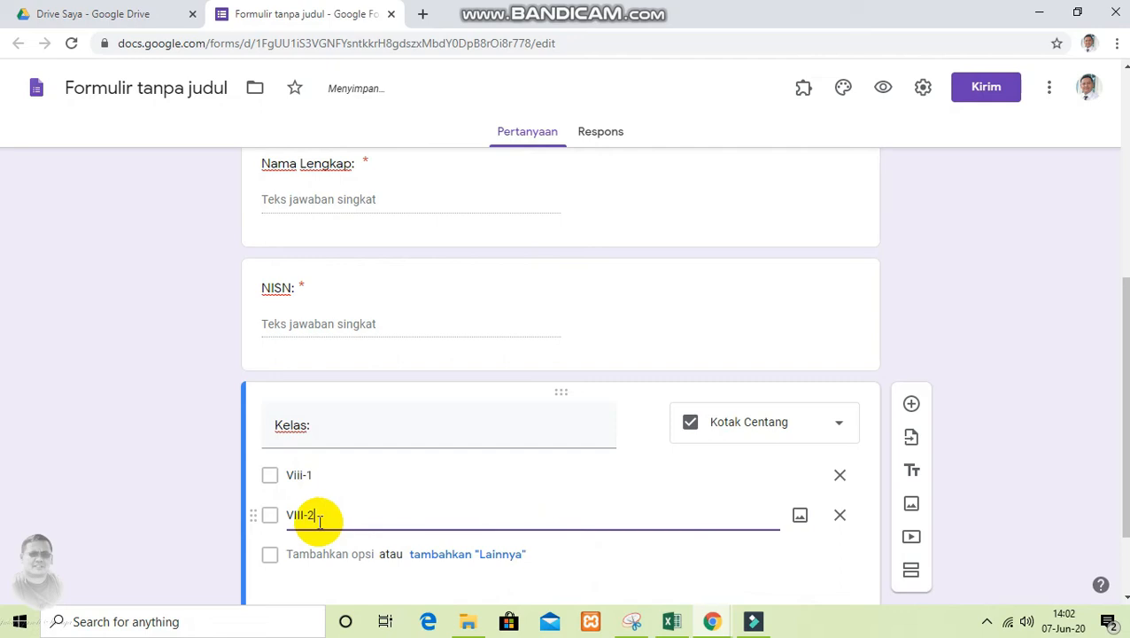
pyautogui.scroll(-1, 320, 496)
pyautogui.click(324, 441)
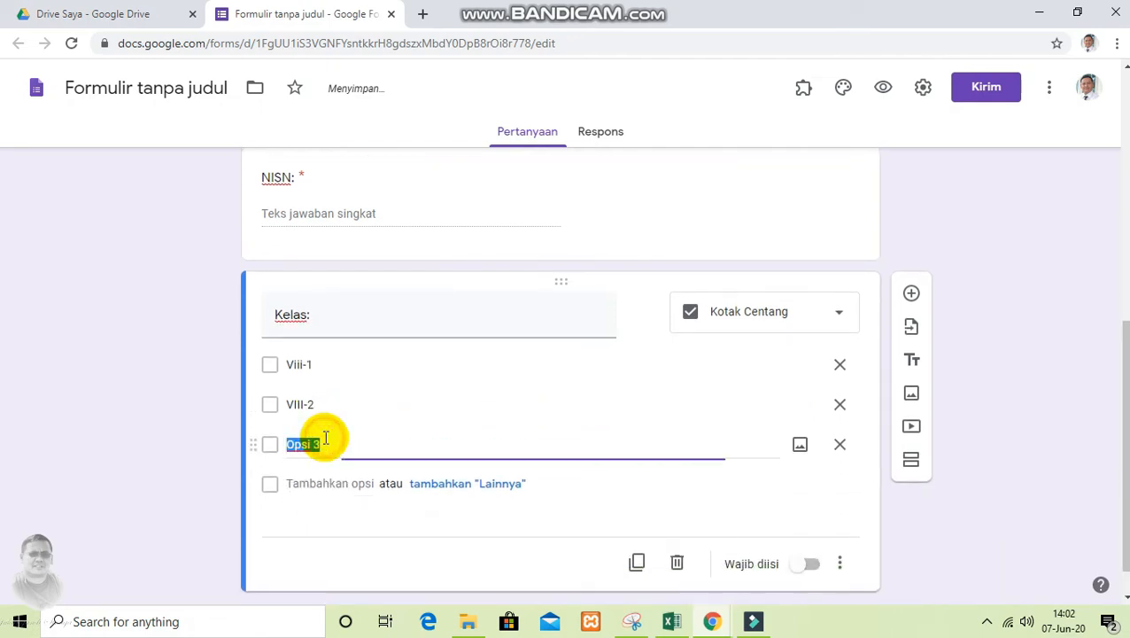
pyautogui.write('V')
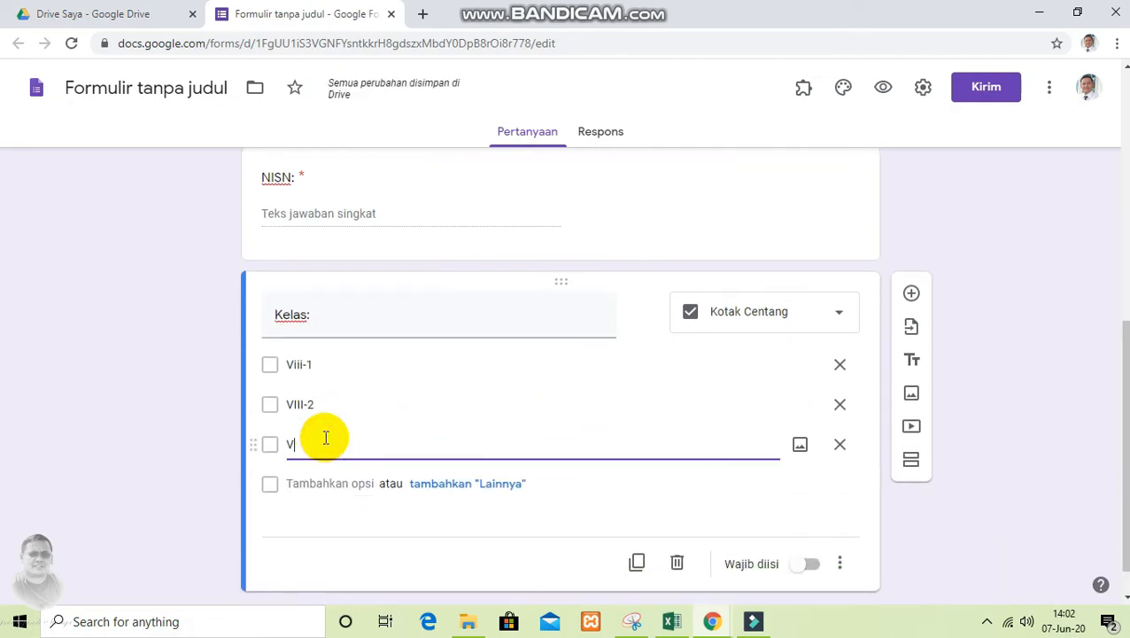
pyautogui.write('III')
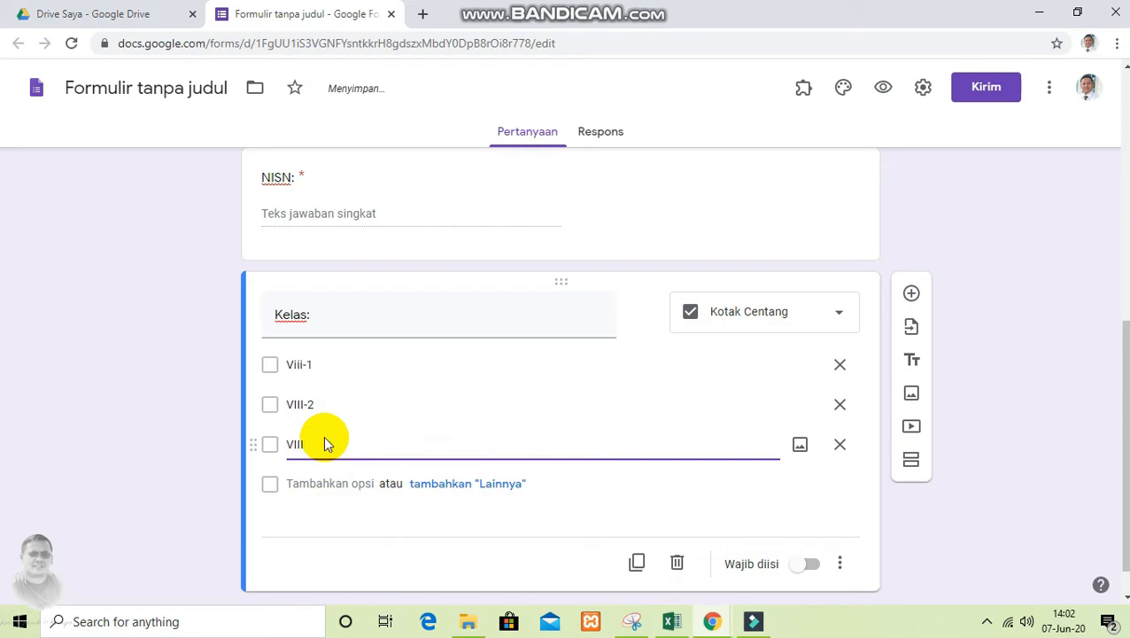
pyautogui.write('=3')
# Add the options "VIII-4", "VIII-5" and "VIII-6" to the Kelas question and make it required
pyautogui.click(323, 479)
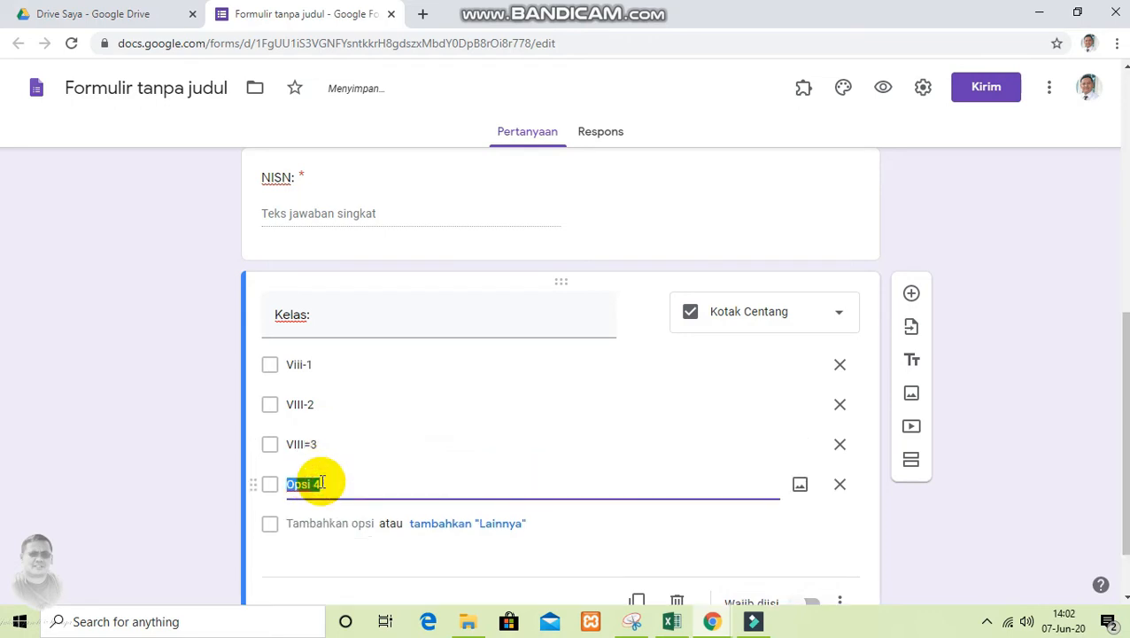
pyautogui.write('Viii')
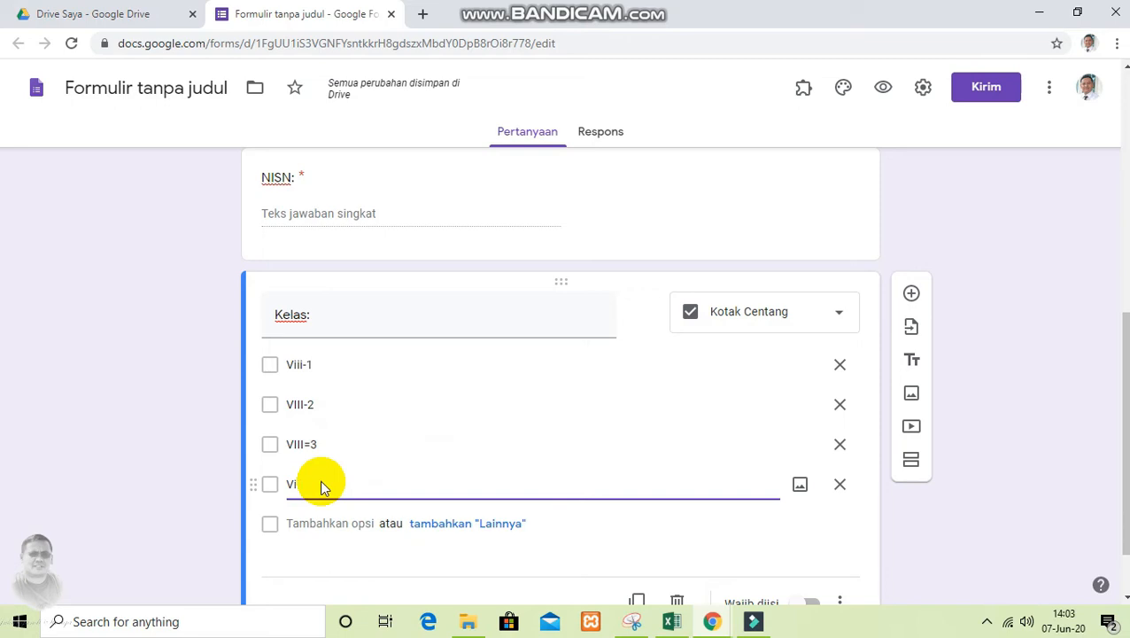
pyautogui.write('III-4')
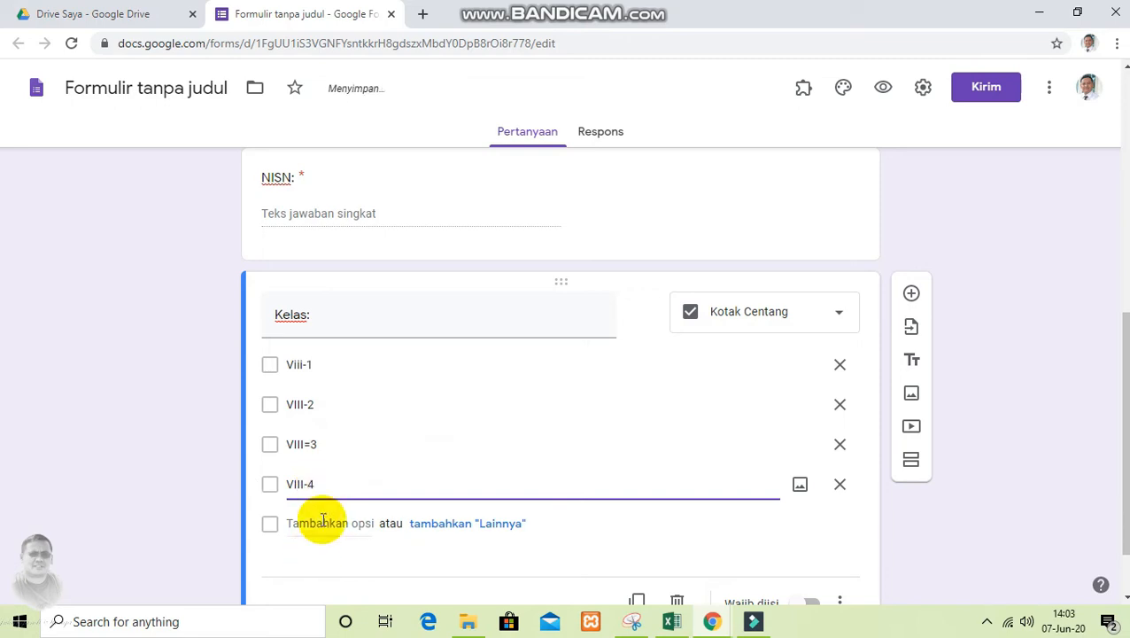
pyautogui.click(323, 523)
pyautogui.write('VIII')
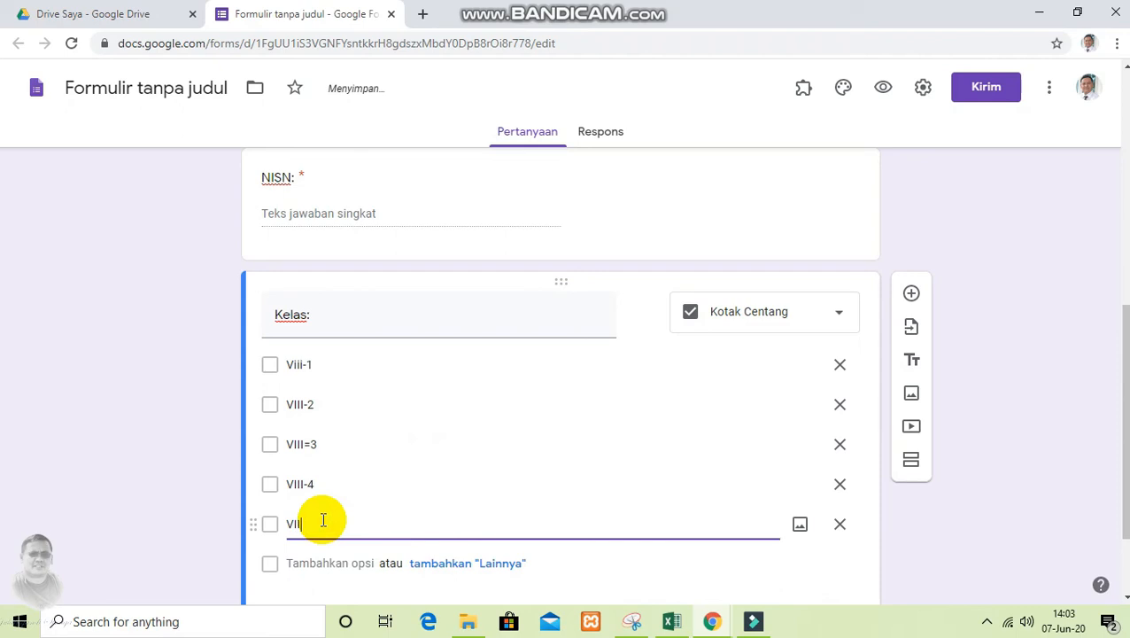
pyautogui.write('-5')
pyautogui.click(323, 563)
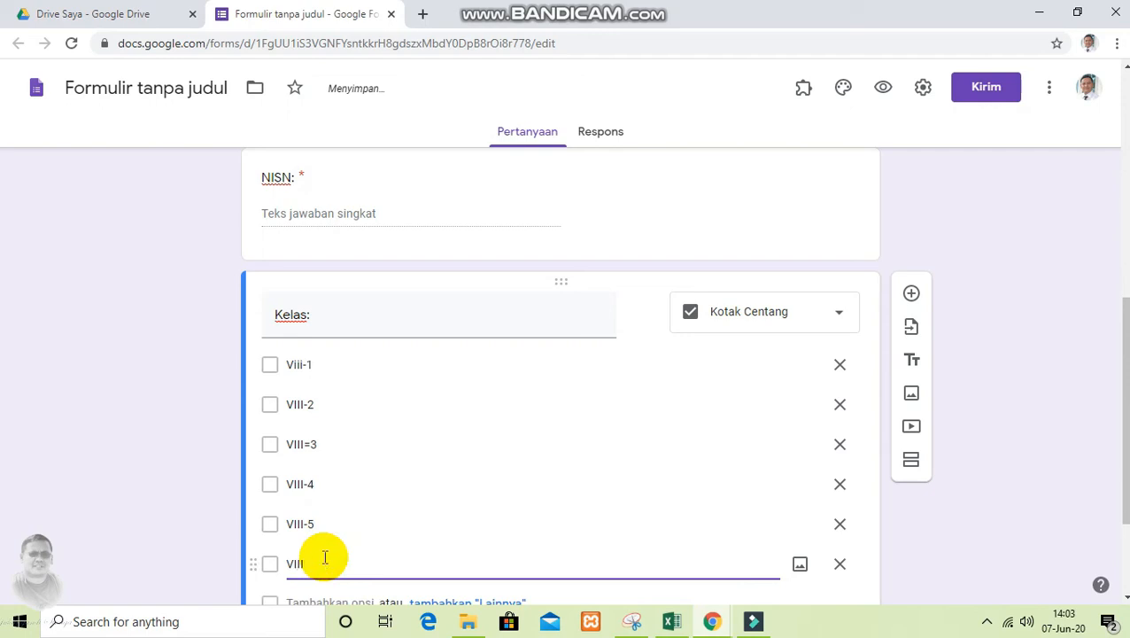
pyautogui.write('VIII-6')
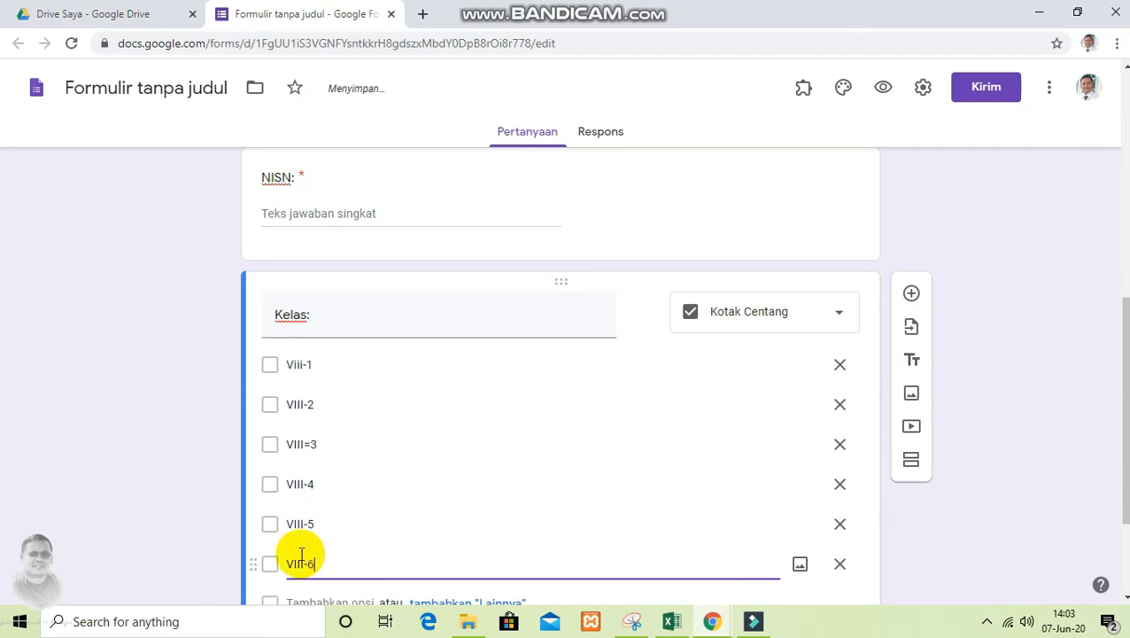
pyautogui.scroll(-2, 389, 511)
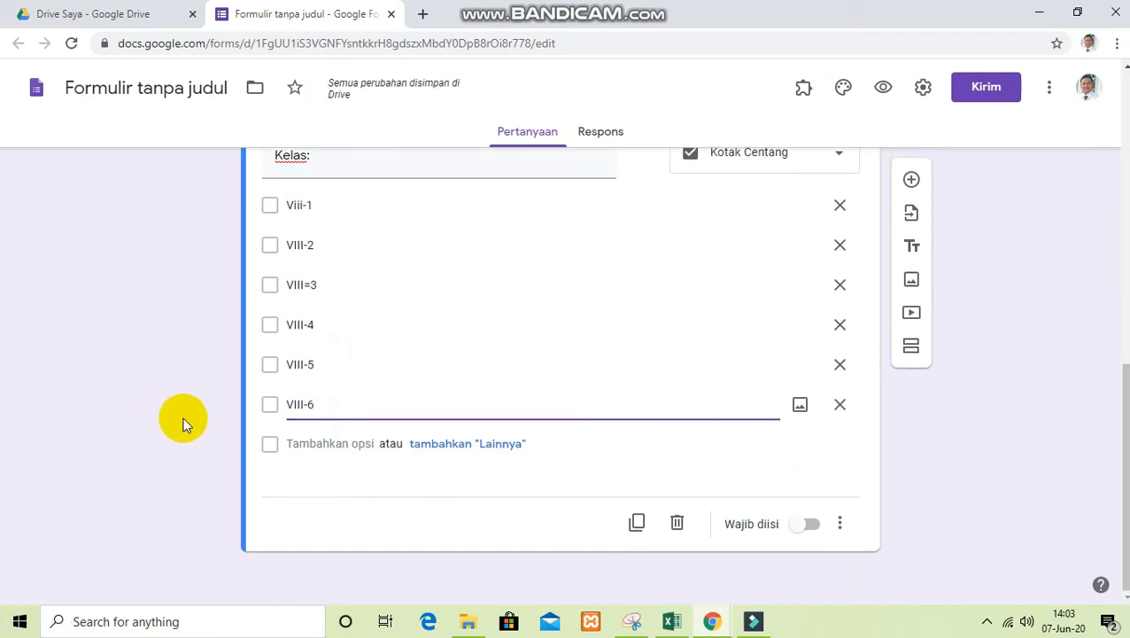
pyautogui.click(810, 526)
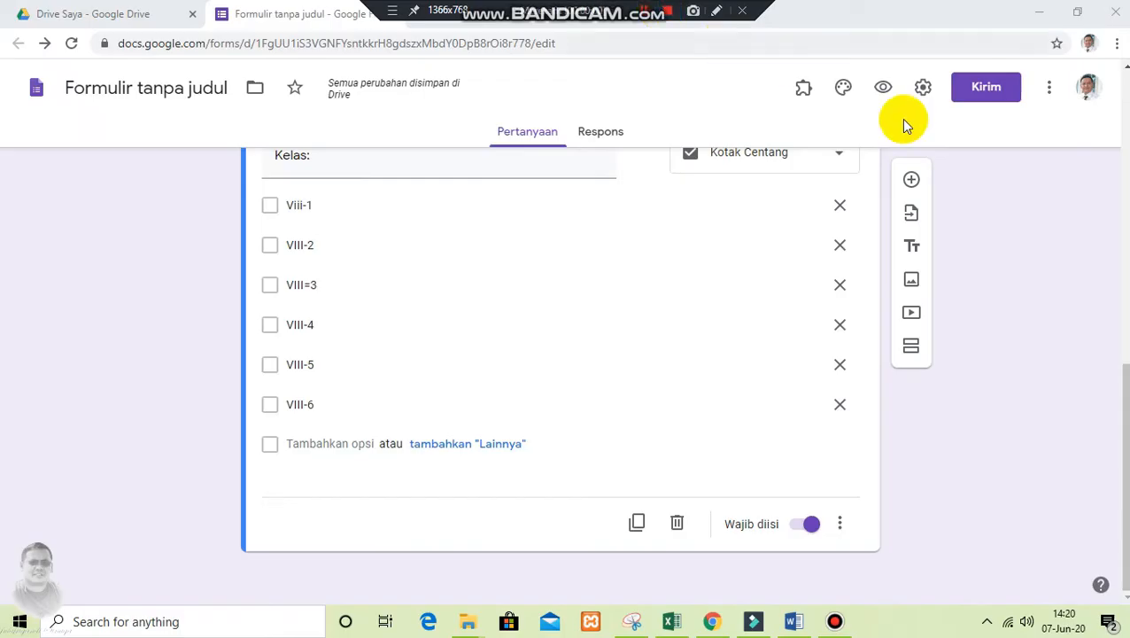
# Add a new section after the Kelas question and title it "Soal Esay"
pyautogui.click(913, 358)
pyautogui.click(505, 472)
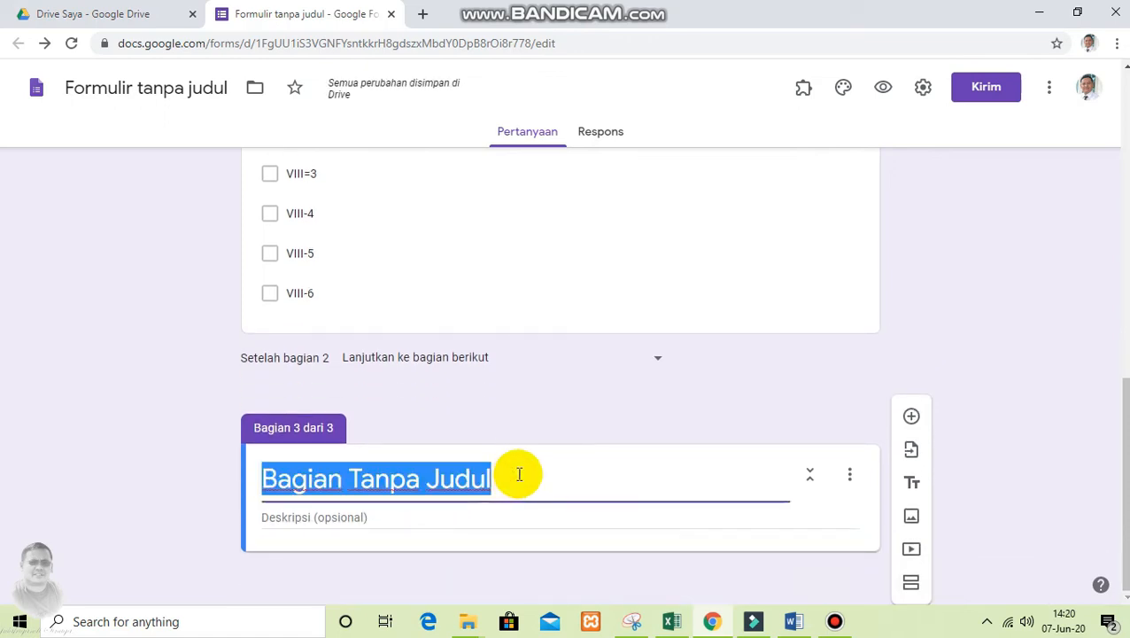
pyautogui.write('S')
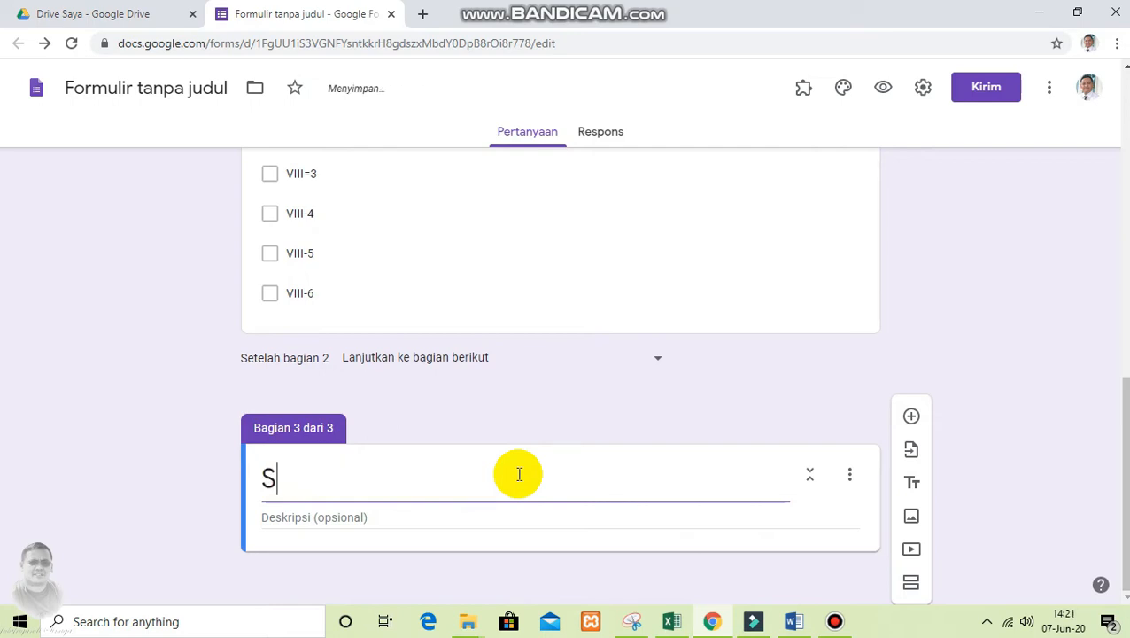
pyautogui.write('oal ')
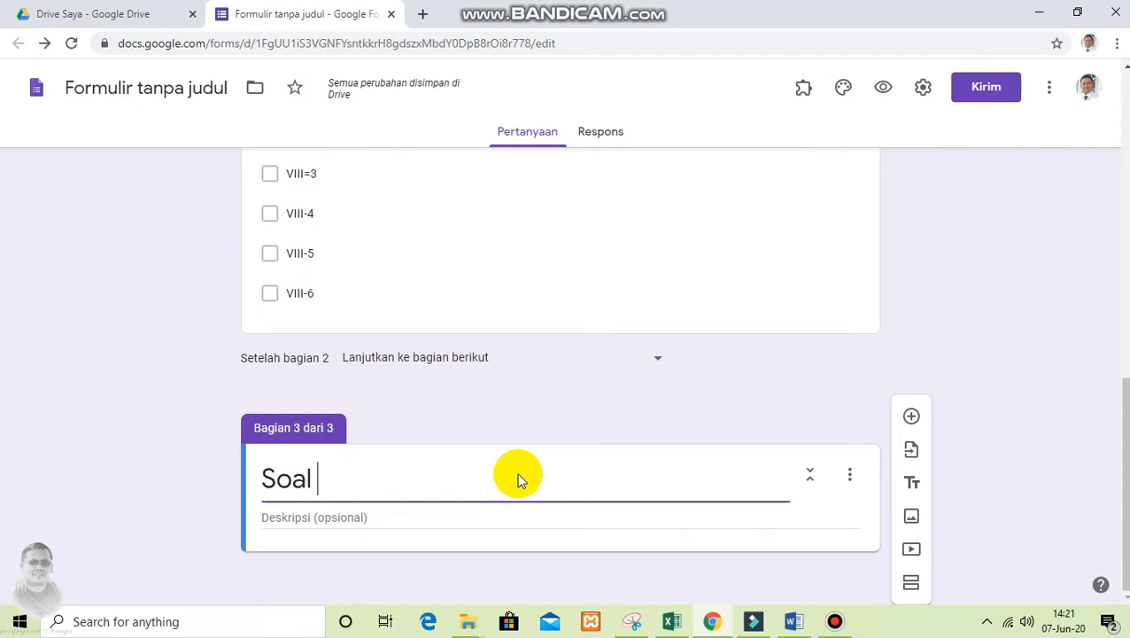
pyautogui.write('Esay')
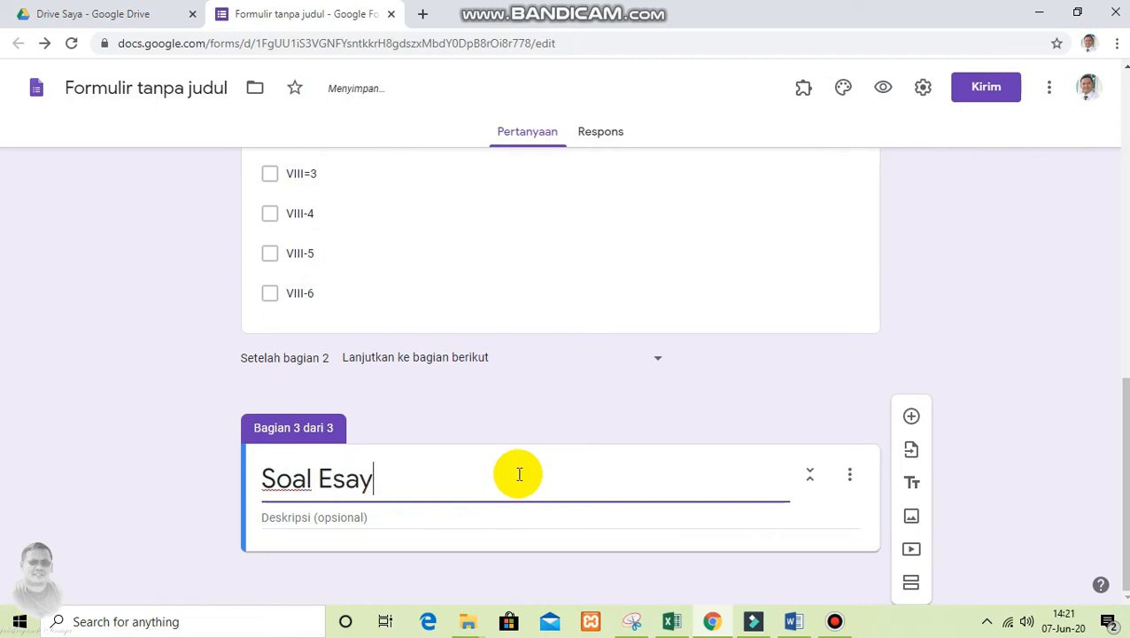
# Enter "Jawablah pertanyaan dibawah ini dengan benar" as the description of the Soal Esay section
pyautogui.click(466, 522)
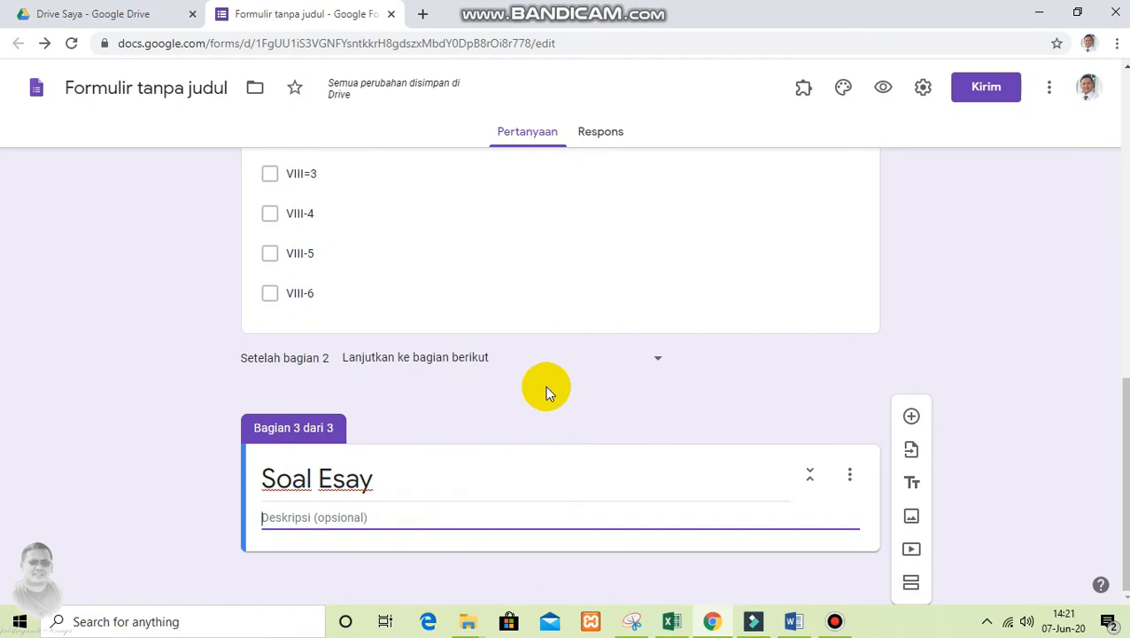
pyautogui.write('Jawablah pertanyaan dibawah ini dengan benar')
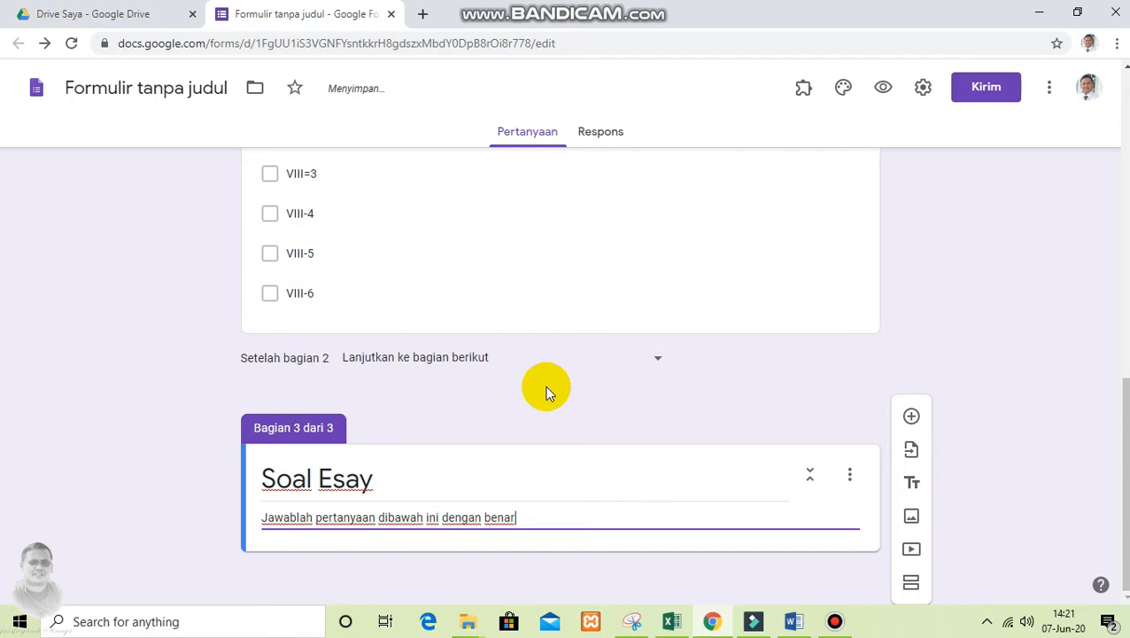
pyautogui.write('.')
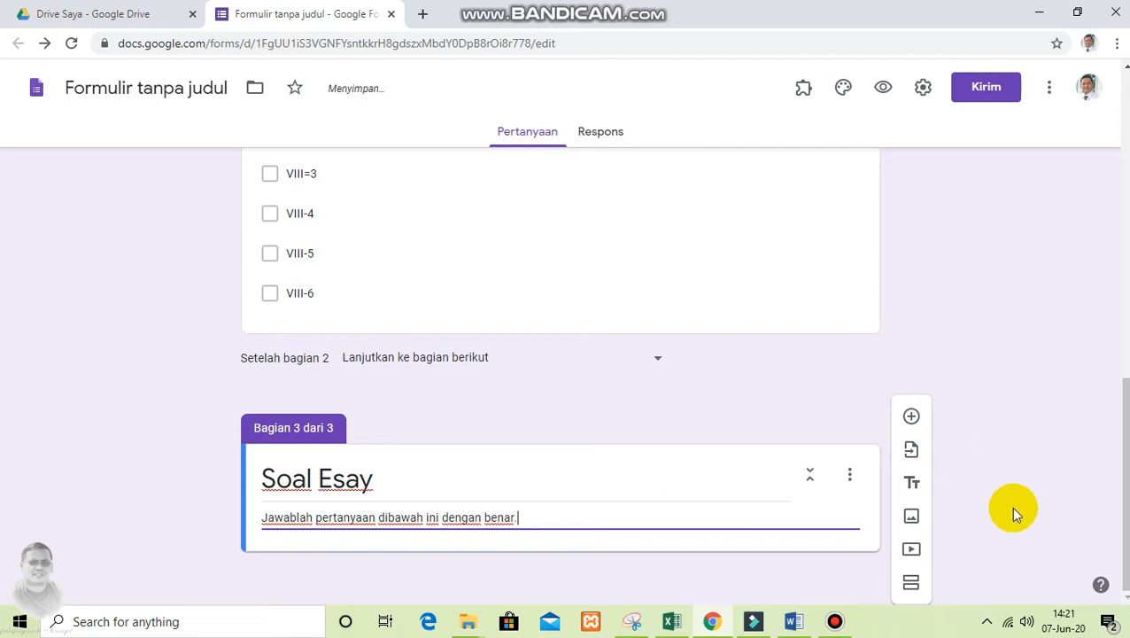
# Finish the Soal Esay section description with a full stop and add a Paragraf question below it
pyautogui.click(543, 574)
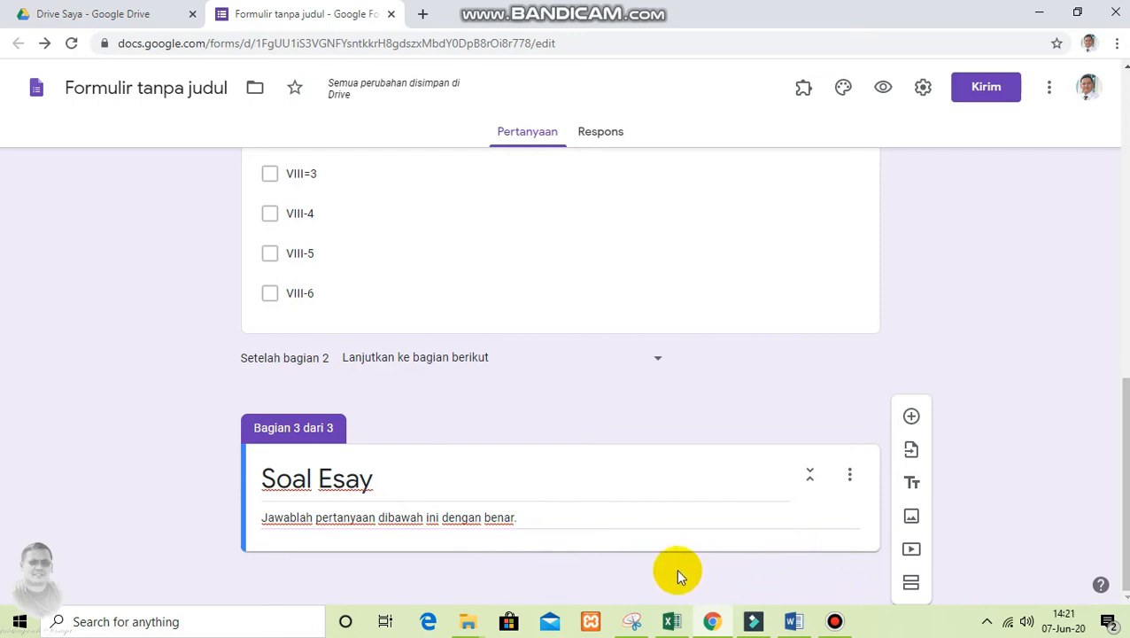
pyautogui.click(910, 418)
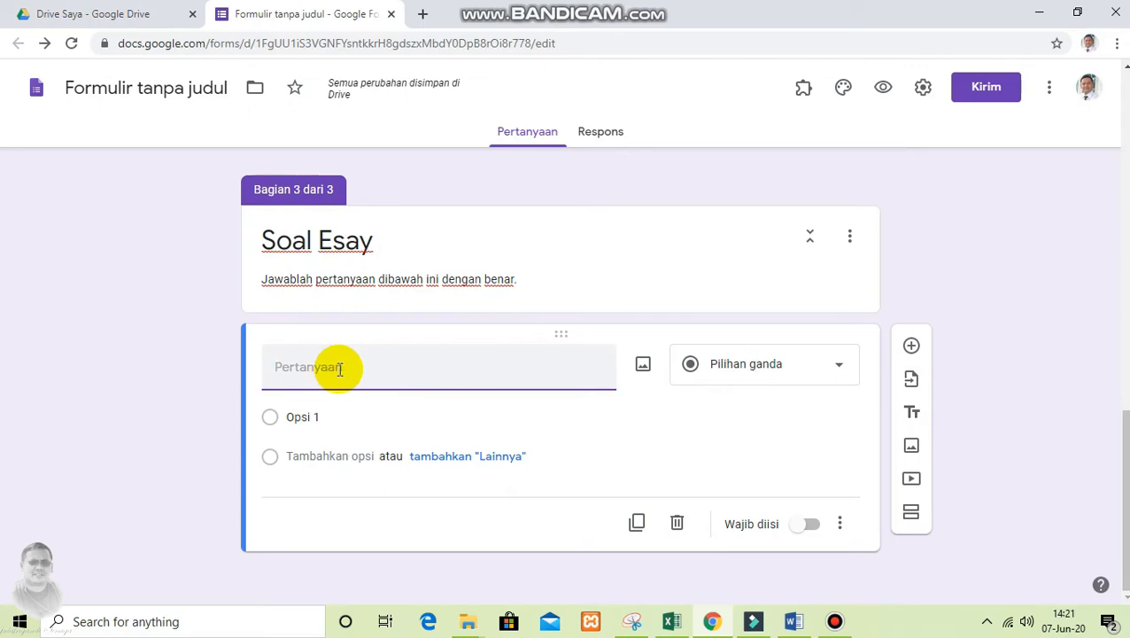
pyautogui.click(812, 369)
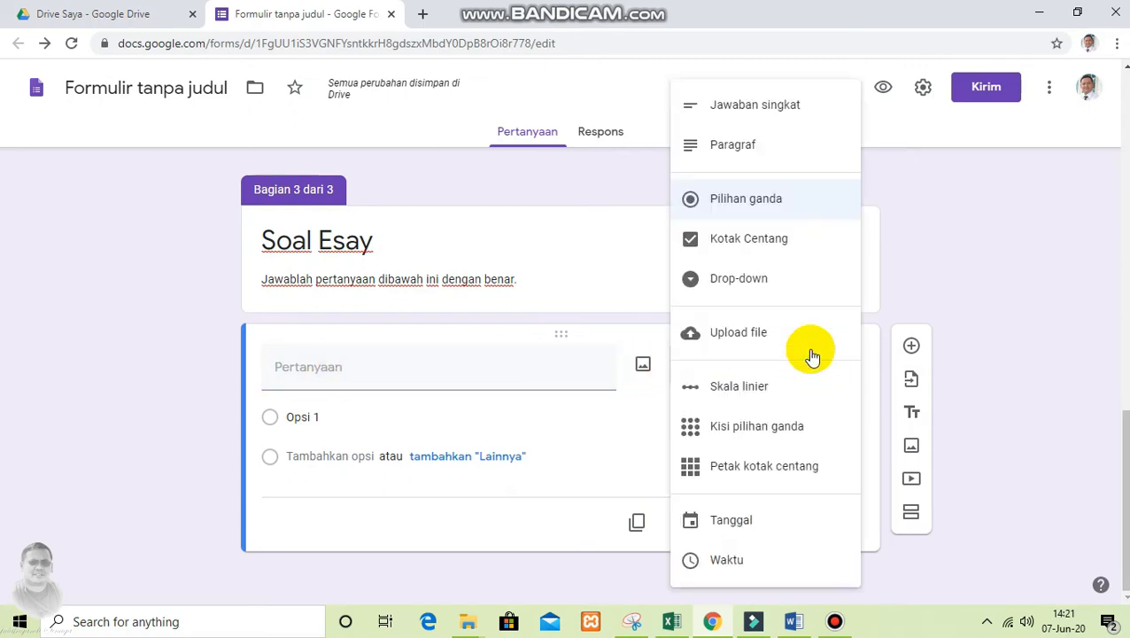
pyautogui.click(734, 147)
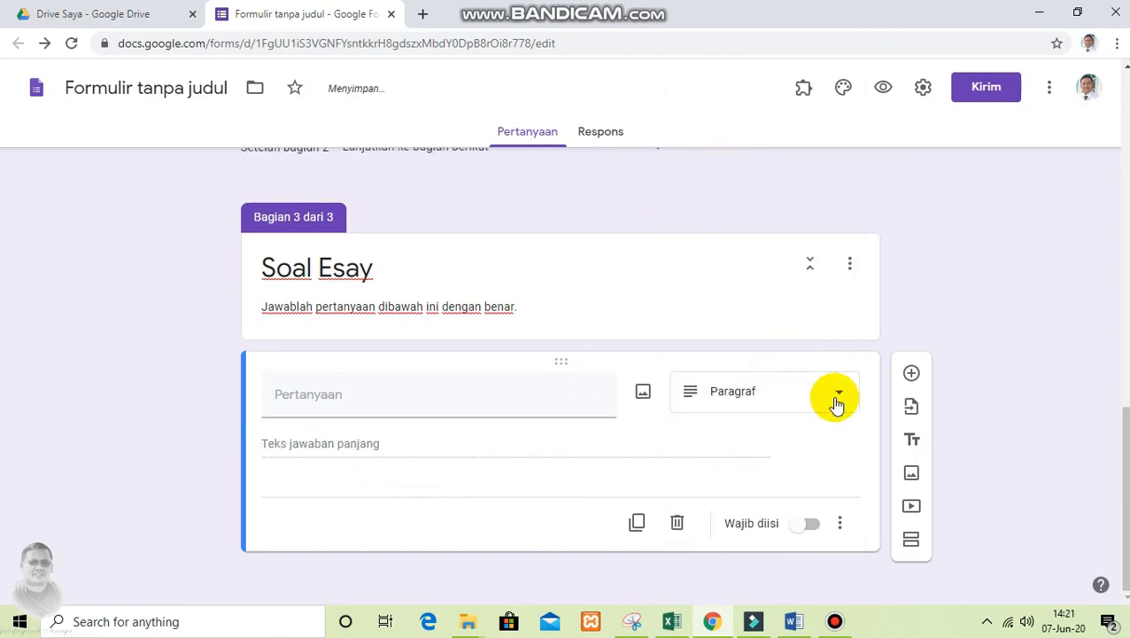
pyautogui.click(836, 403)
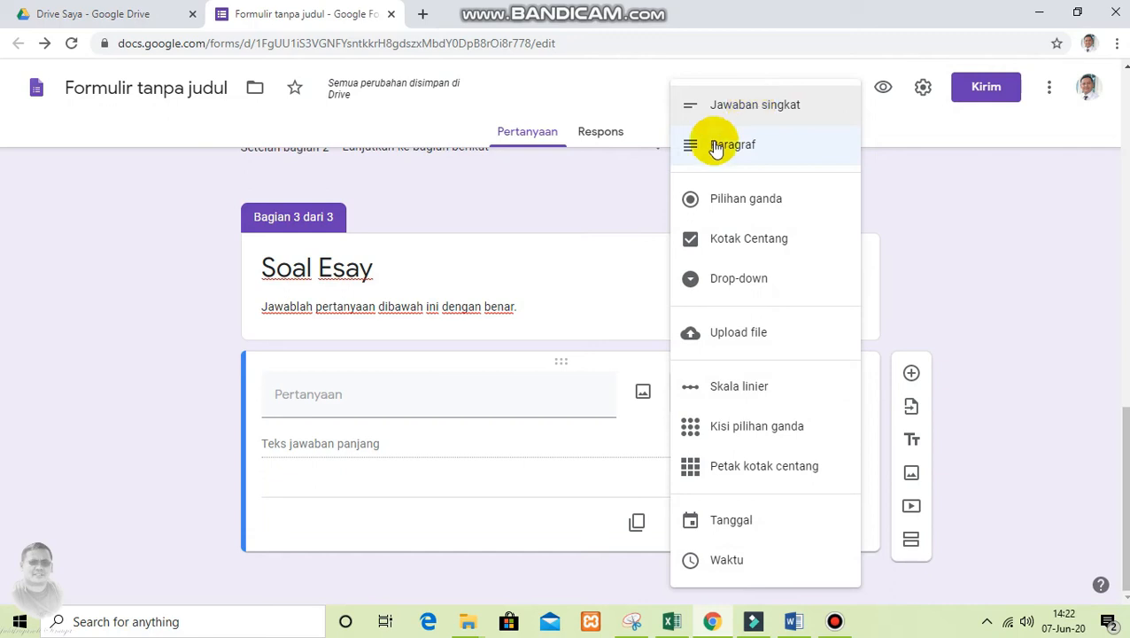
pyautogui.click(415, 404)
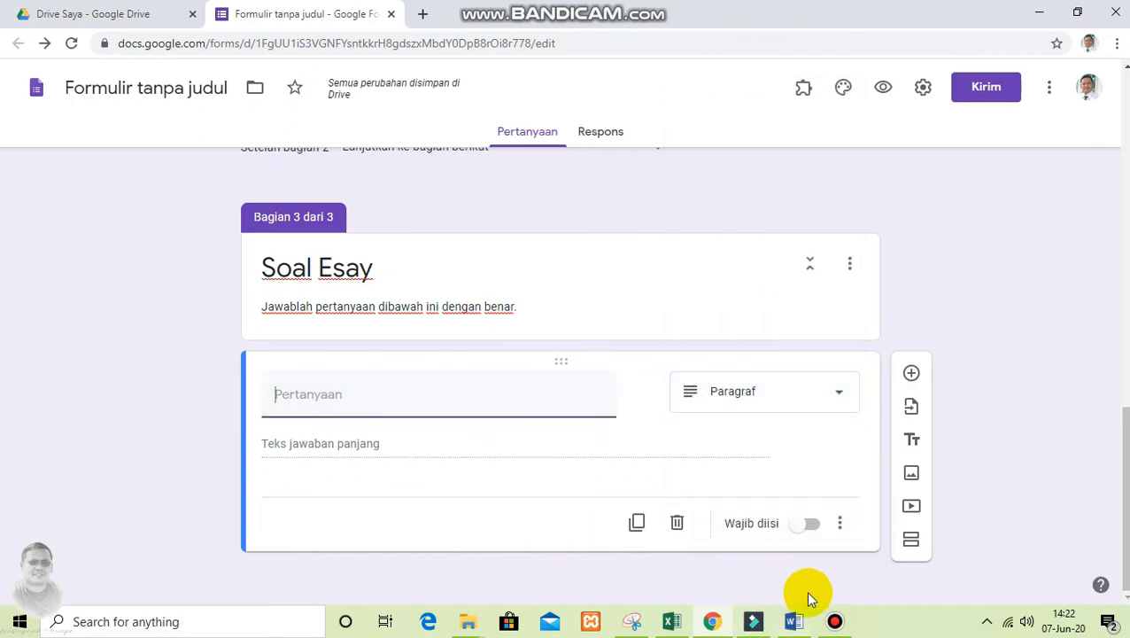
# Switch to the PJOK document in Word and copy the full text of essay question 1
pyautogui.moveTo(795, 624)
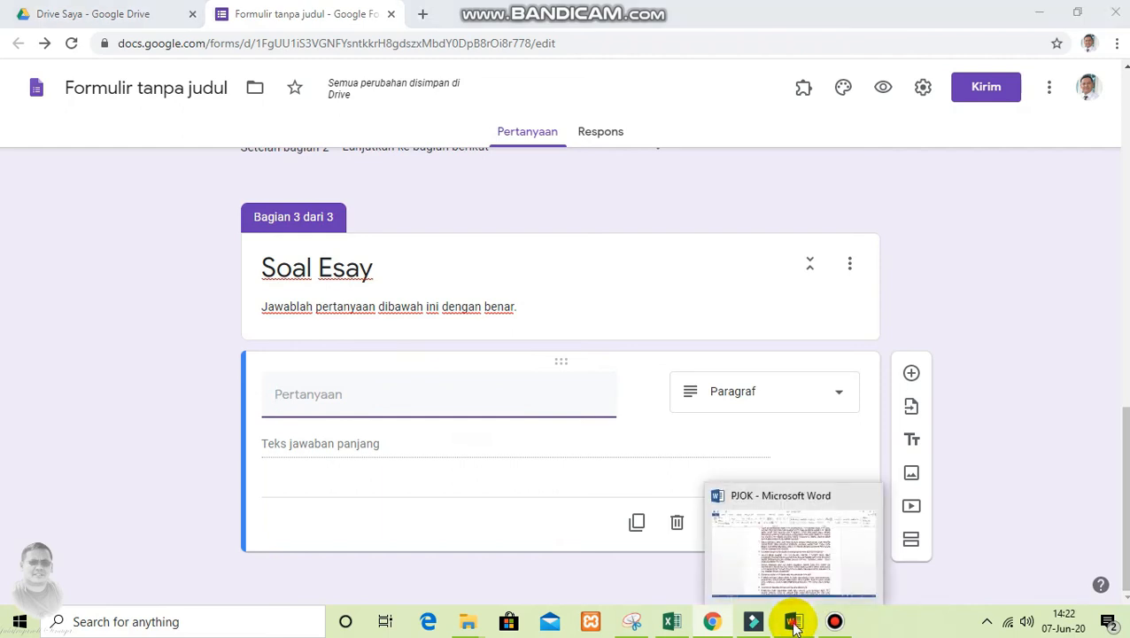
pyautogui.click(795, 624)
pyautogui.scroll(3, 398, 266)
pyautogui.click(403, 258)
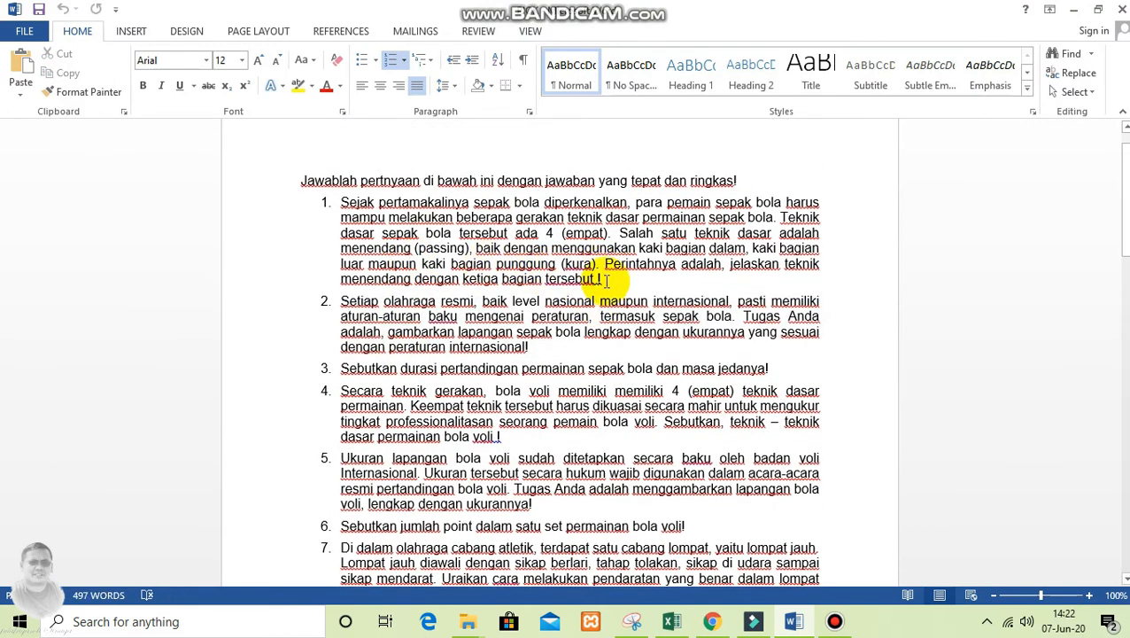
pyautogui.moveTo(607, 280); pyautogui.dragTo(358, 210)
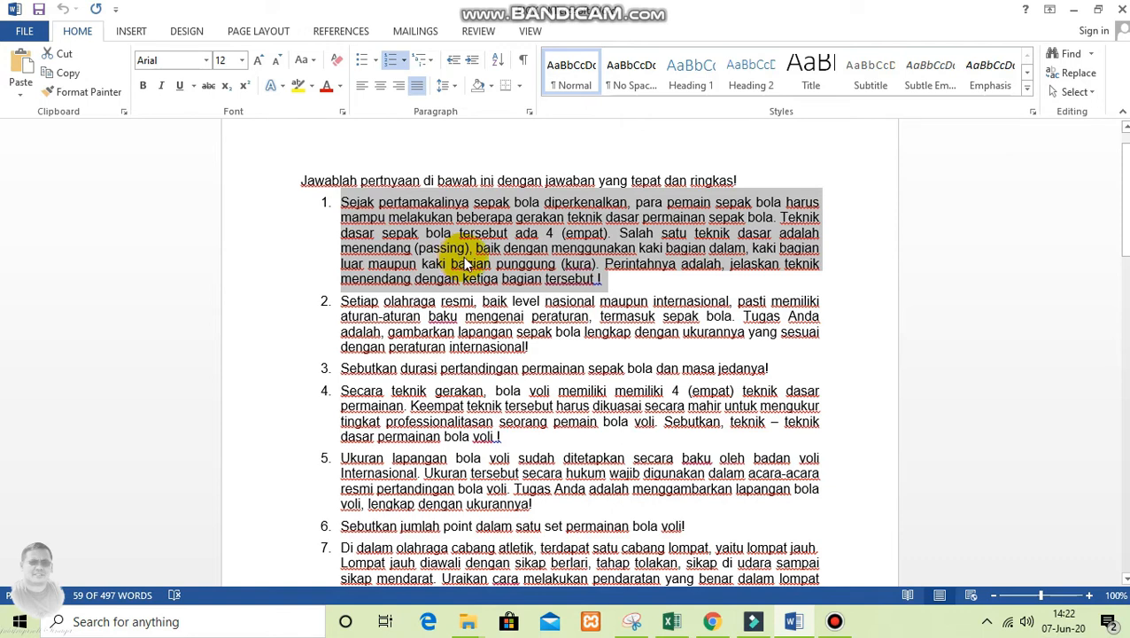
pyautogui.hotkey('ctrl', 'c')
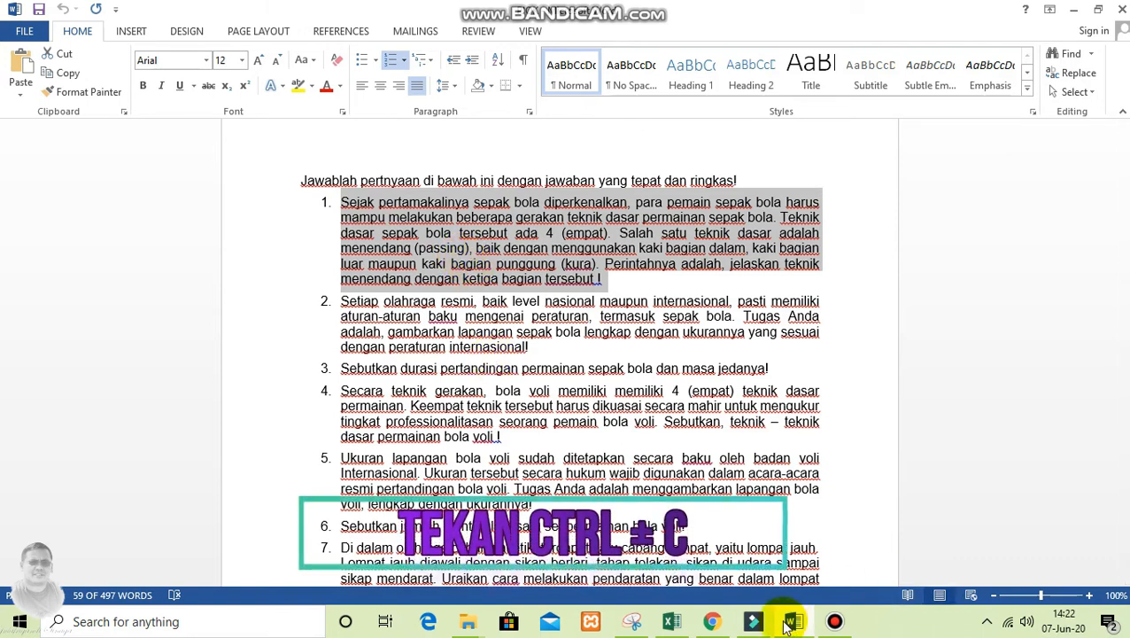
# Return to the form in Chrome, paste the copied text as the question title and remove its leading "1." numbering
pyautogui.click(712, 621)
pyautogui.click(319, 395)
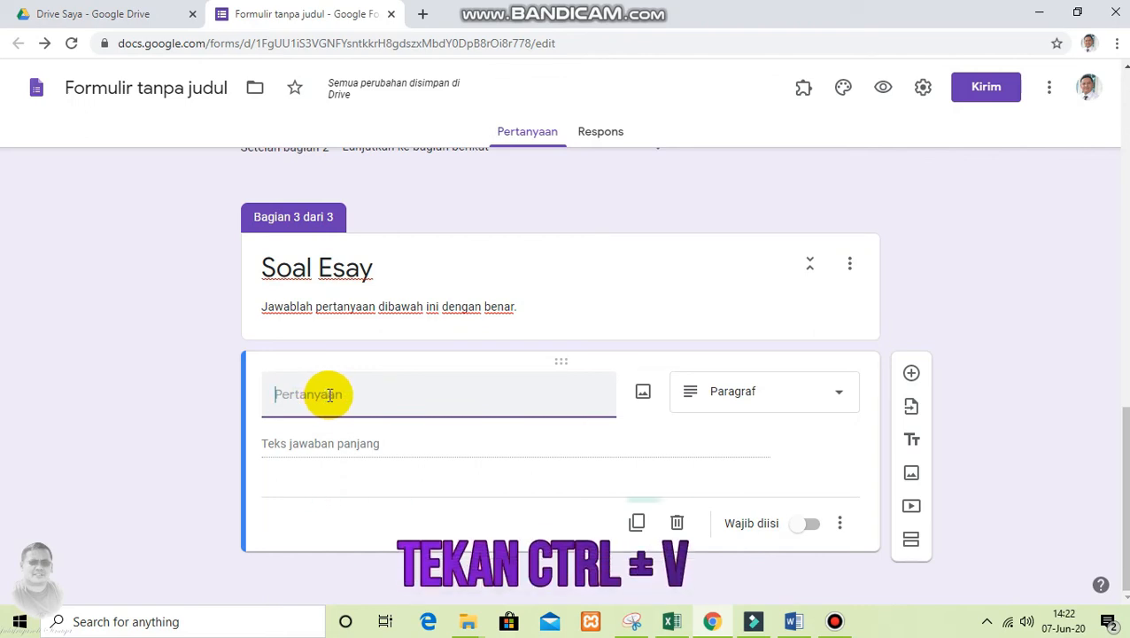
pyautogui.hotkey('ctrl', 'v')
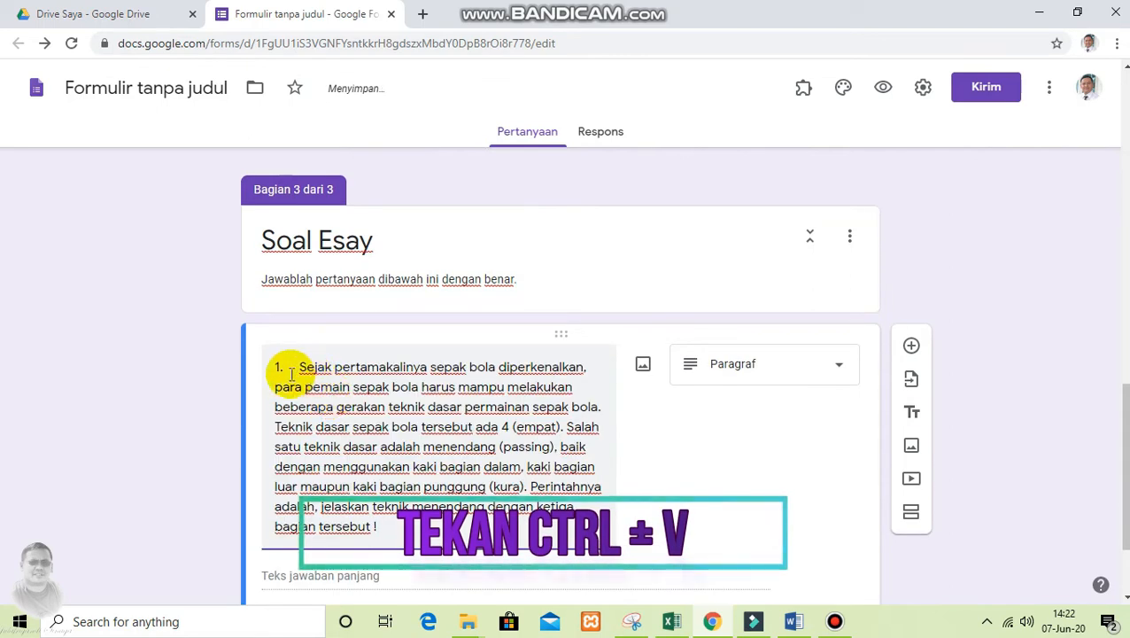
pyautogui.click(300, 367)
pyautogui.press('BackSpace')
pyautogui.press('BackSpace')
pyautogui.press('BackSpace')
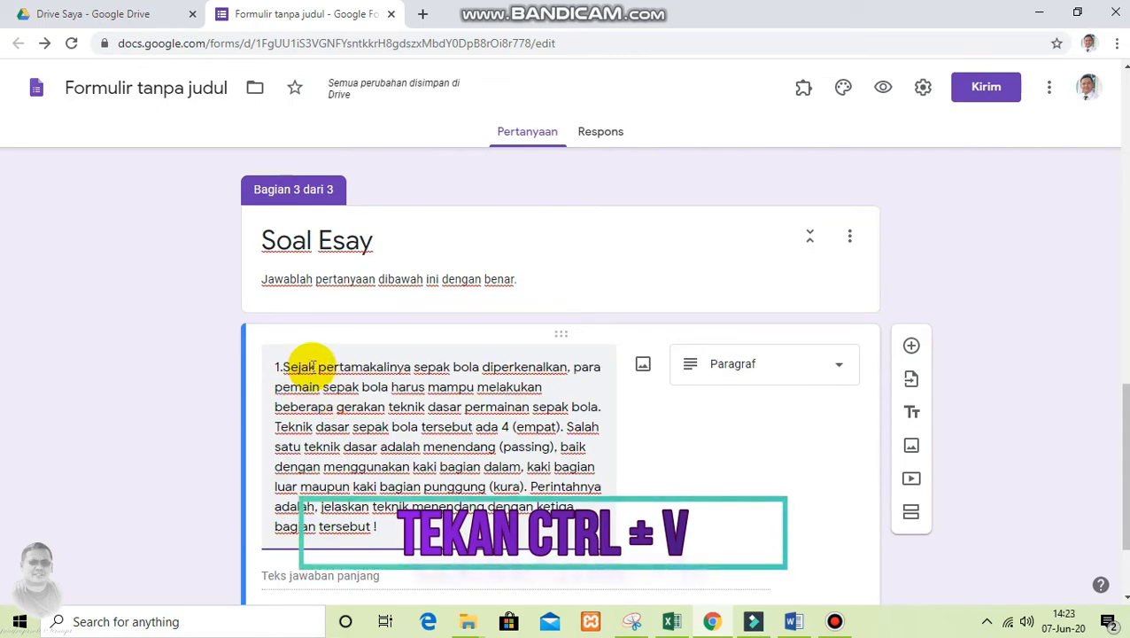
# Make the first essay question required
pyautogui.scroll(-2, 375, 414)
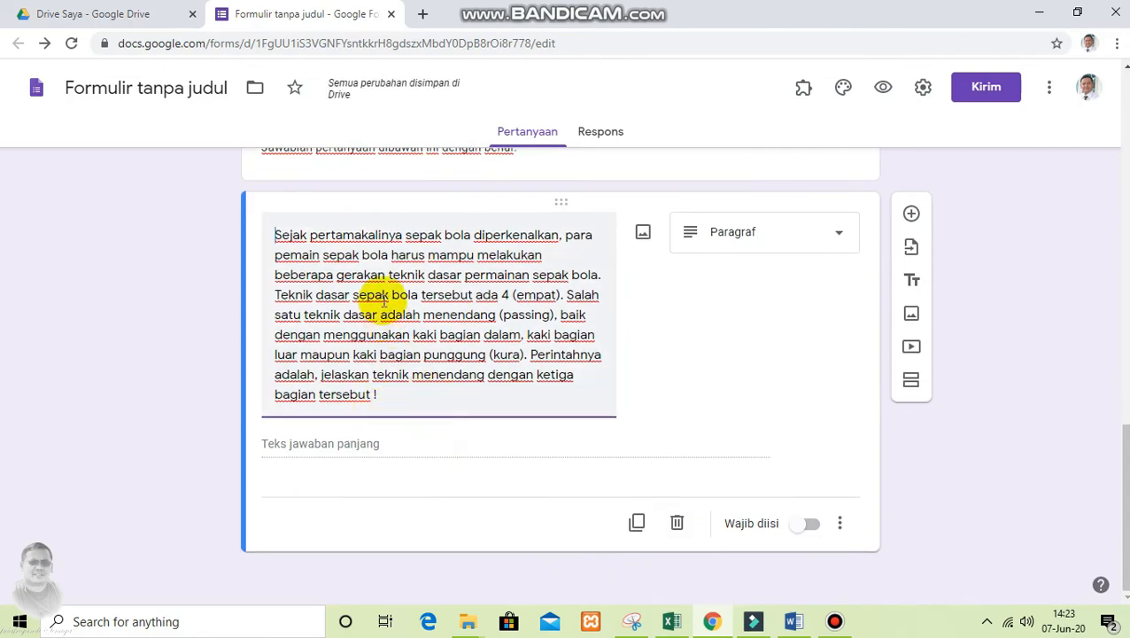
pyautogui.click(809, 529)
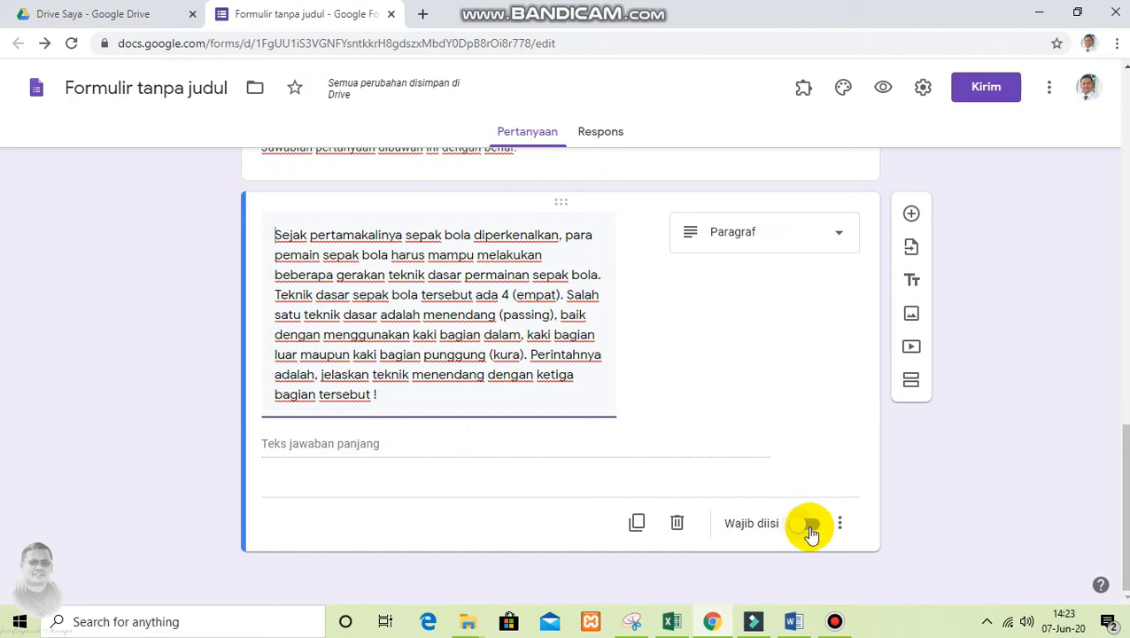
pyautogui.click(810, 529)
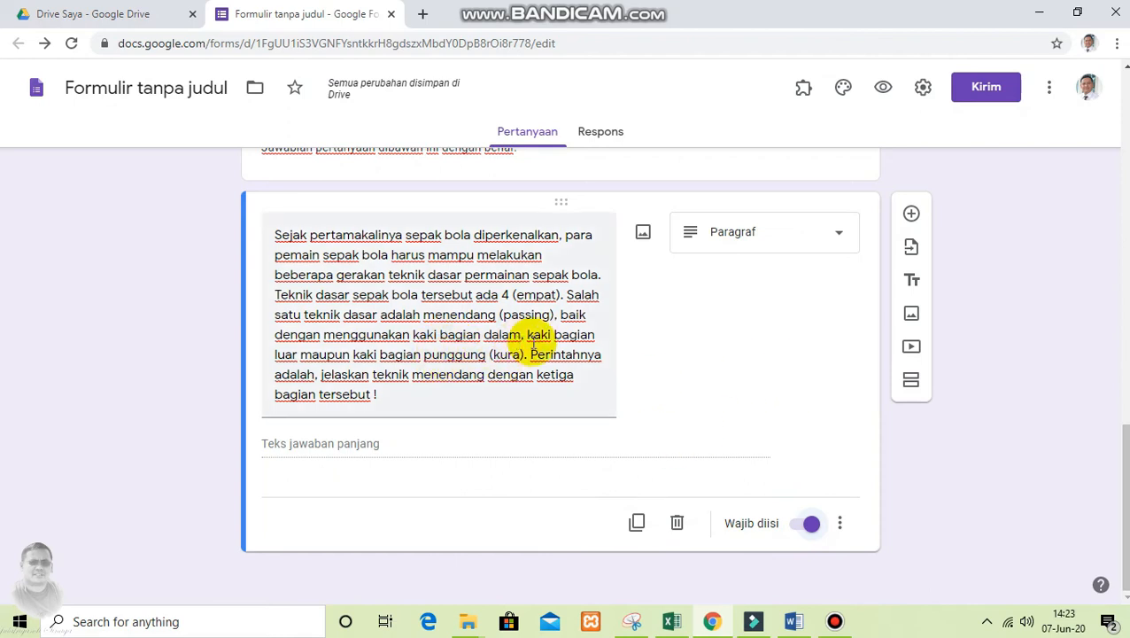
# Add another question to the Soal Esay section and select the text of essay question 2 in the Word document for copying
pyautogui.click(910, 214)
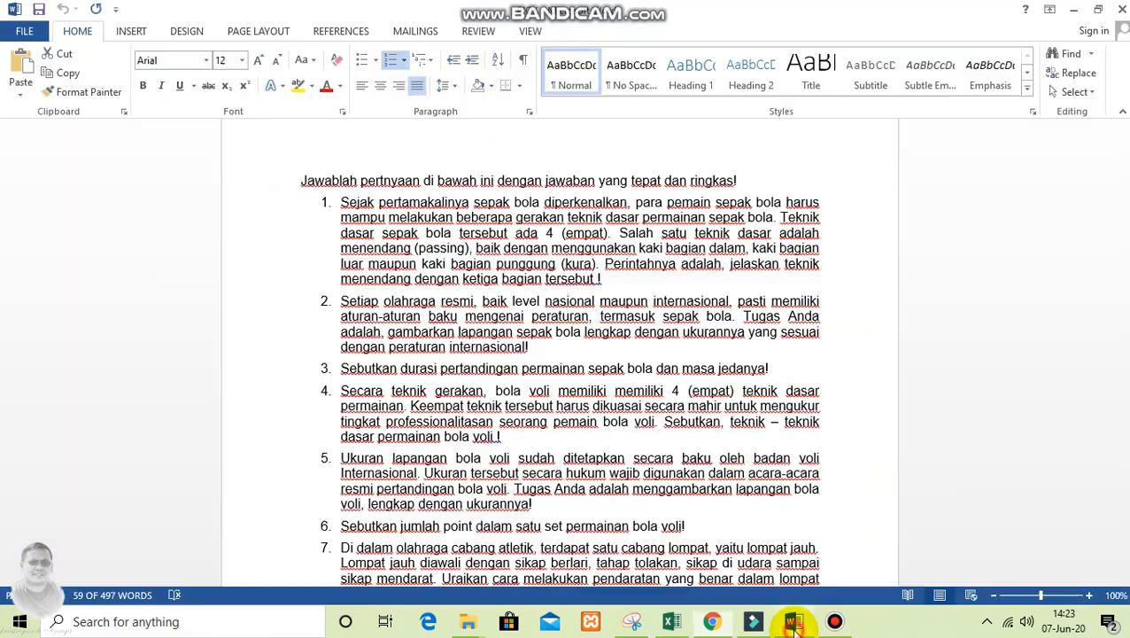
pyautogui.click(794, 620)
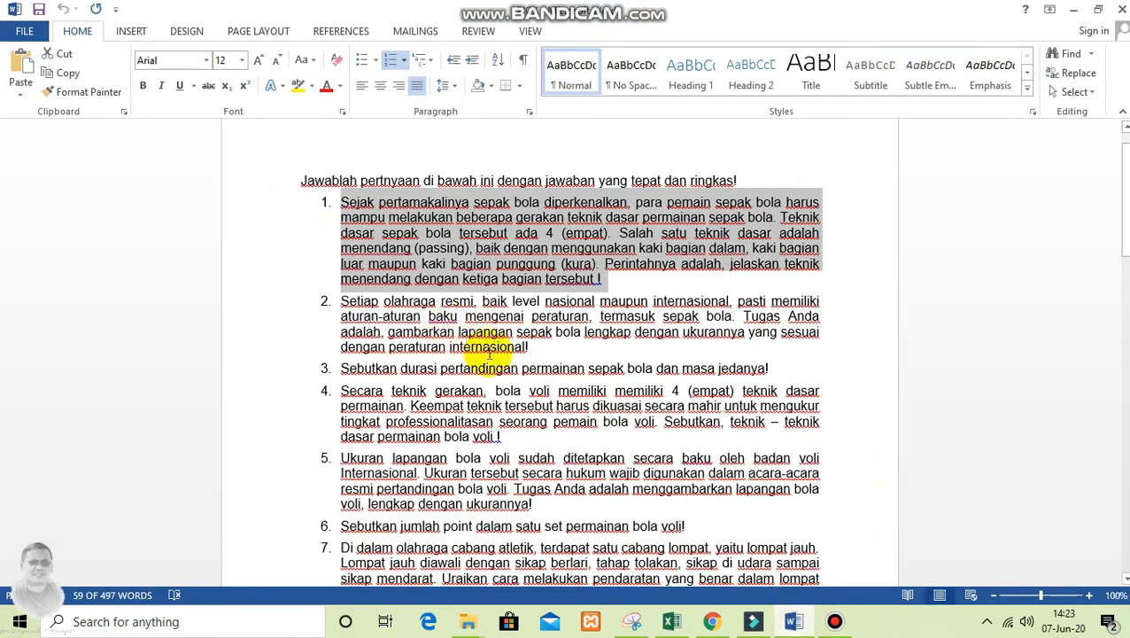
pyautogui.moveTo(528, 347); pyautogui.dragTo(345, 305)
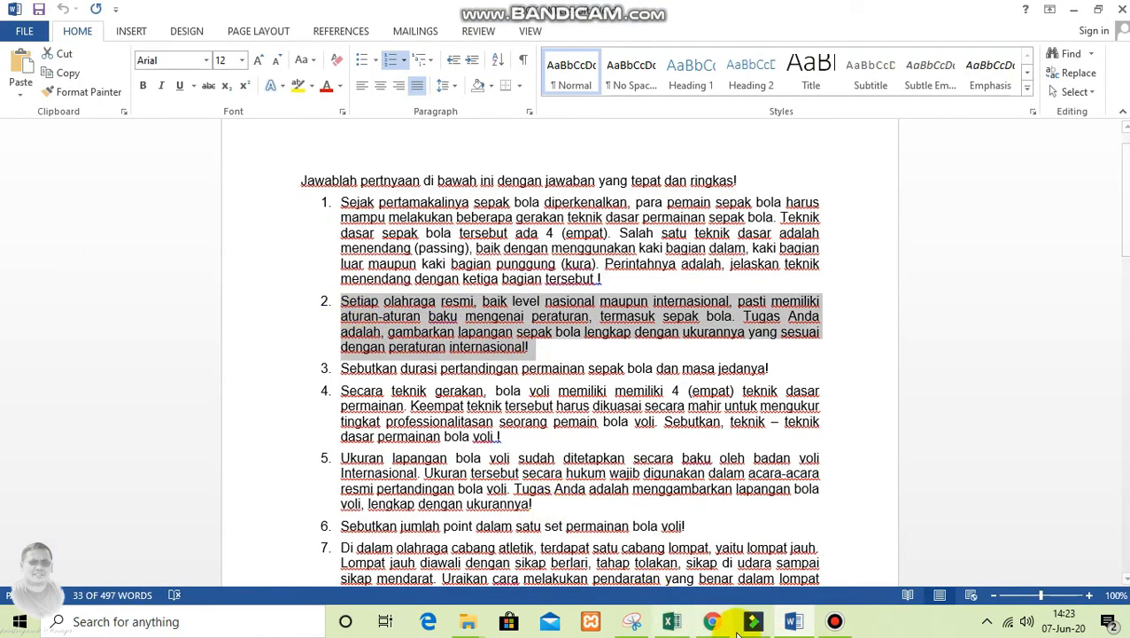
# Paste the second essay question from Word into the new form question and remove its leading "2." numbering
pyautogui.click(712, 621)
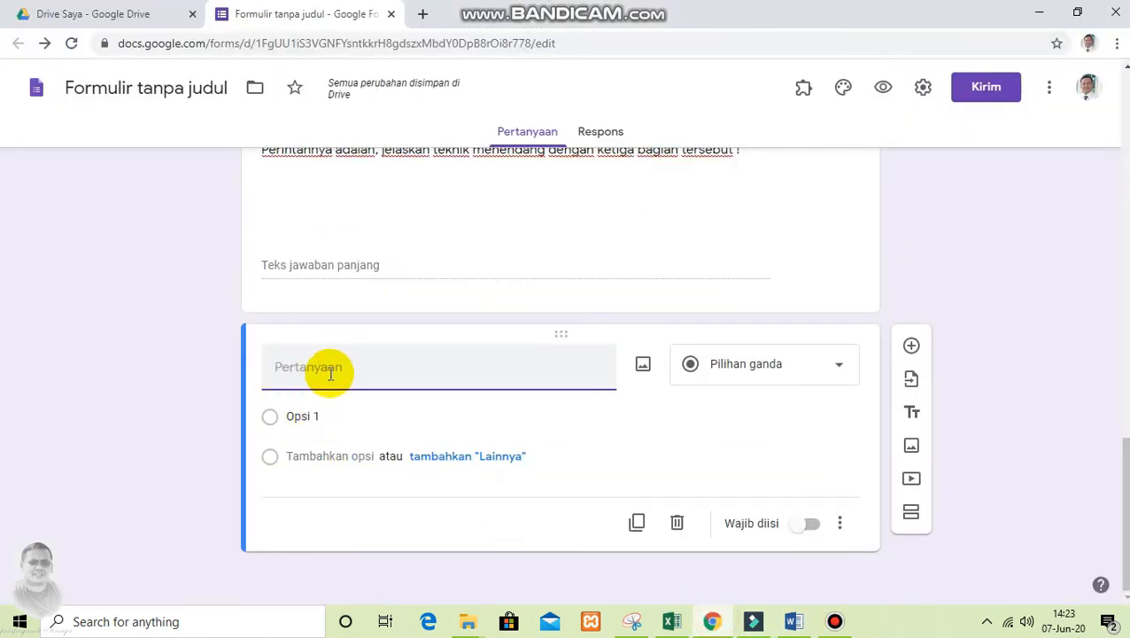
pyautogui.hotkey('ctrl', 'v')
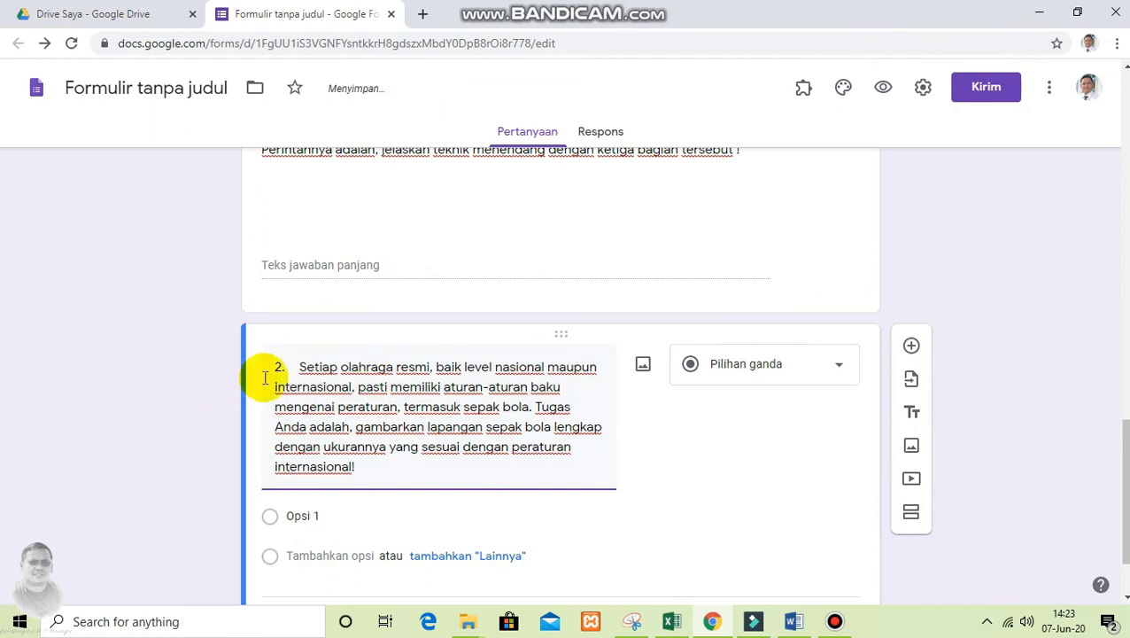
pyautogui.click(297, 367)
pyautogui.press('BackSpace')
pyautogui.press('BackSpace')
pyautogui.press('BackSpace')
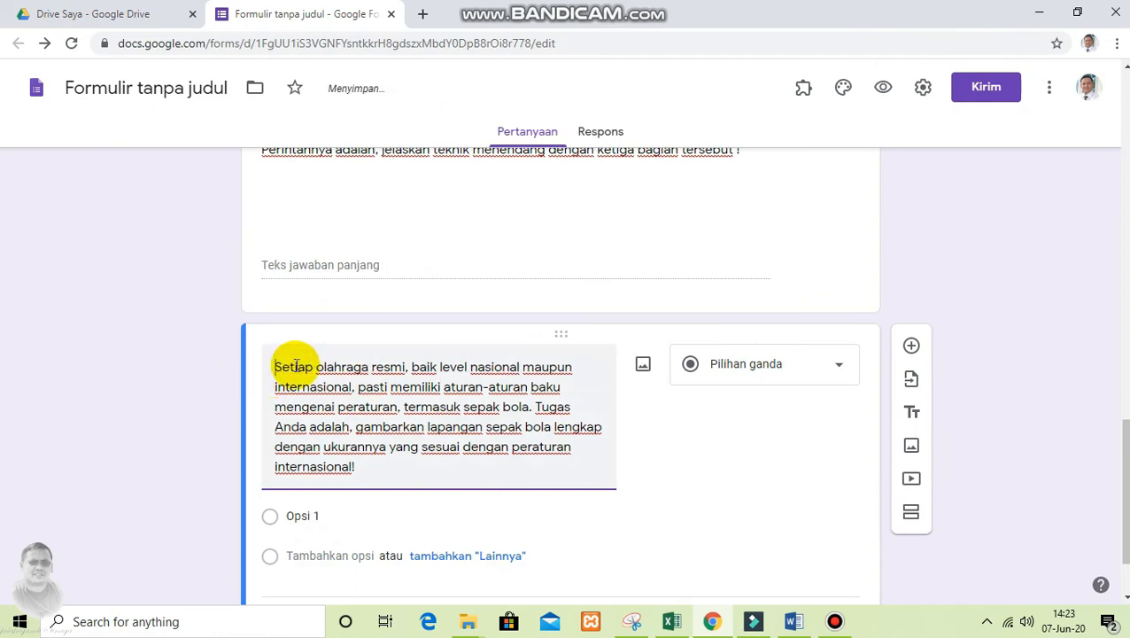
# Change the second essay question's type to Paragraf and make it required
pyautogui.scroll(-1, 652, 449)
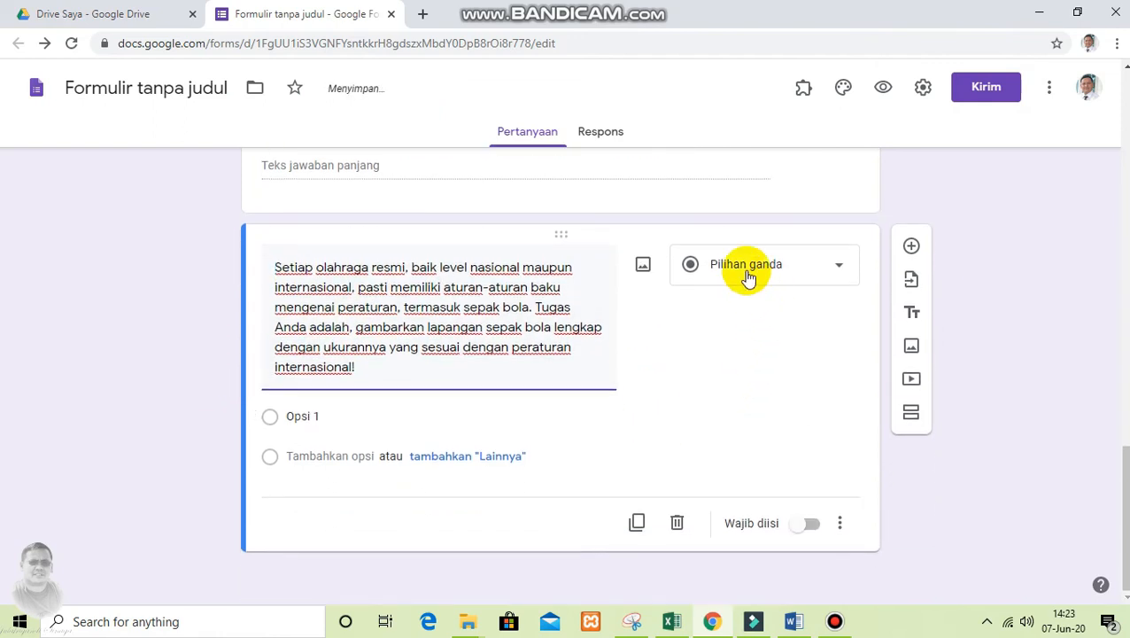
pyautogui.click(749, 275)
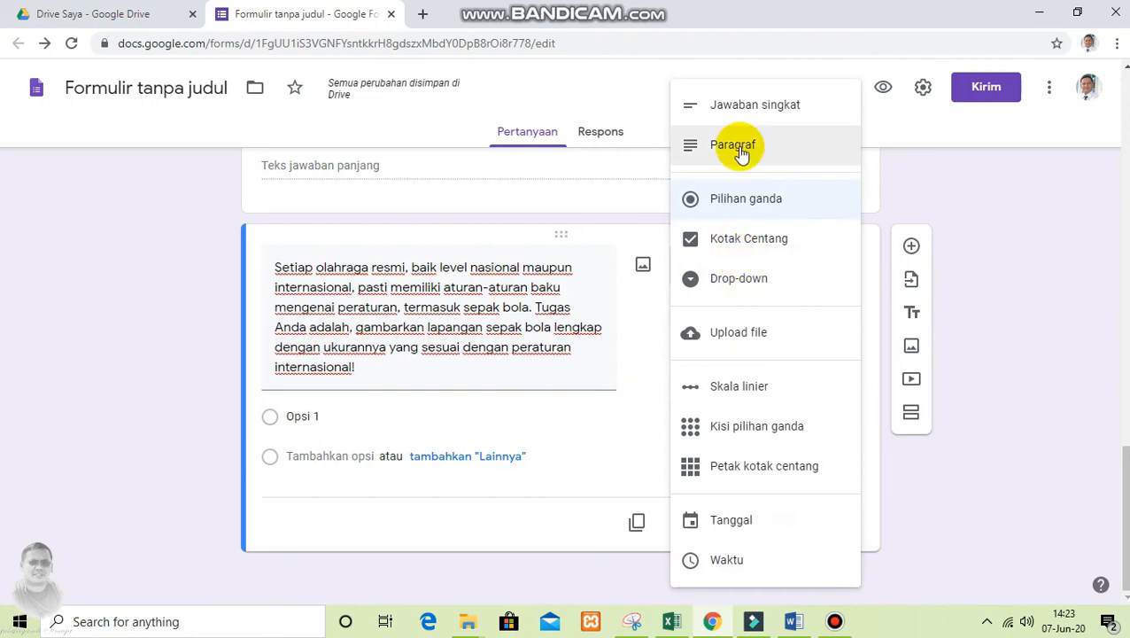
pyautogui.click(740, 148)
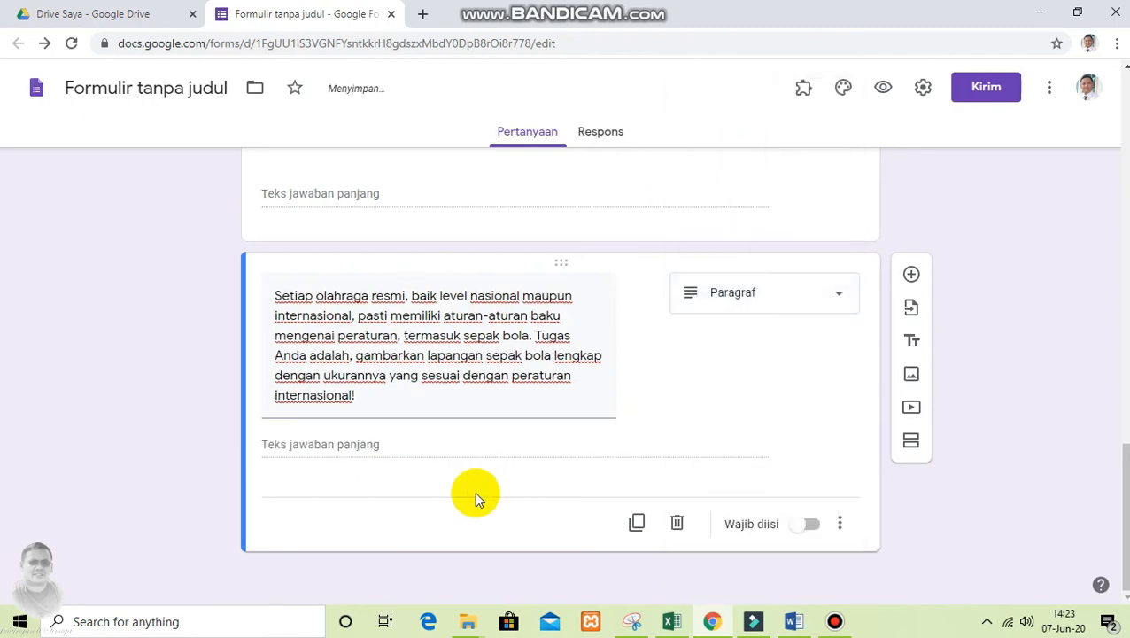
pyautogui.click(803, 524)
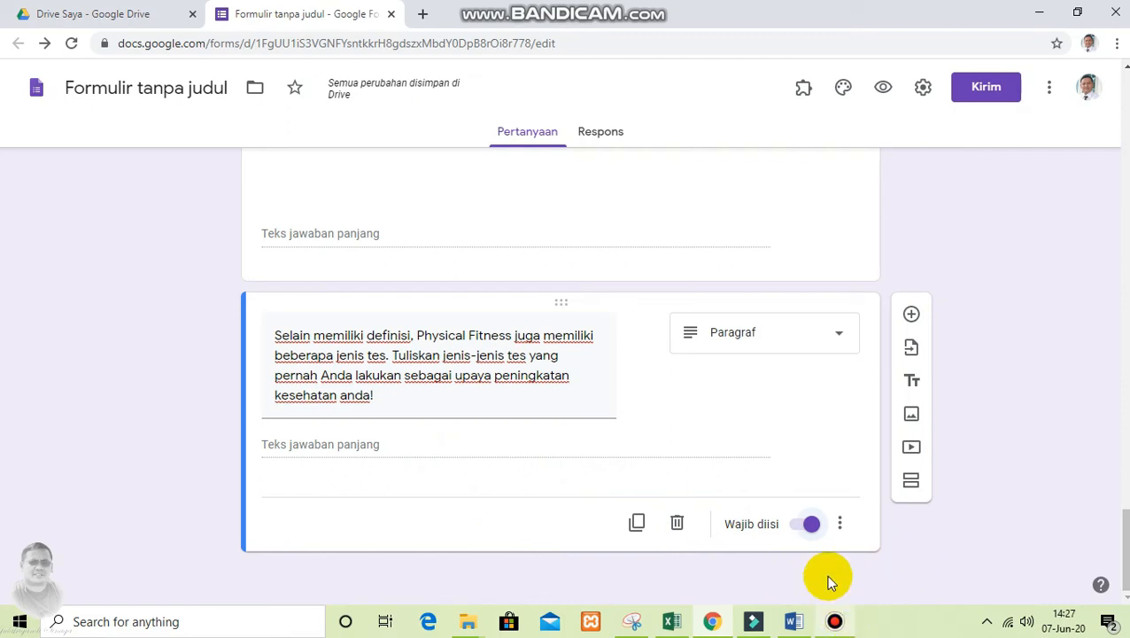
# Open the send options for the finished form and choose sharing by link
pyautogui.scroll(1, 684, 464)
pyautogui.scroll(15, 647, 426)
pyautogui.scroll(15, 643, 431)
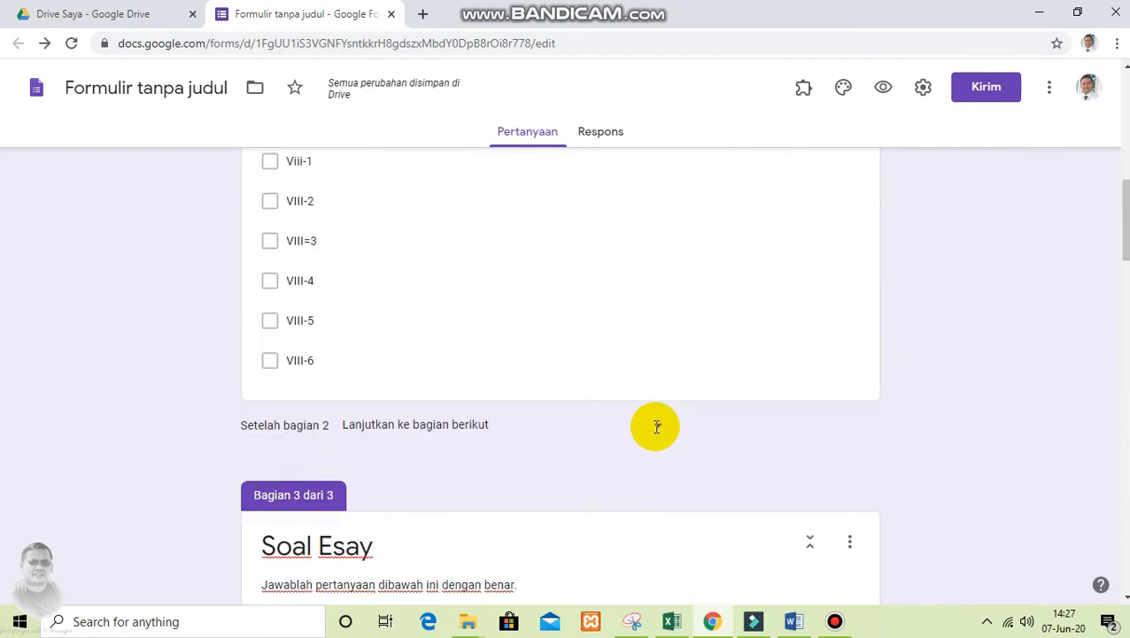
pyautogui.scroll(15, 656, 432)
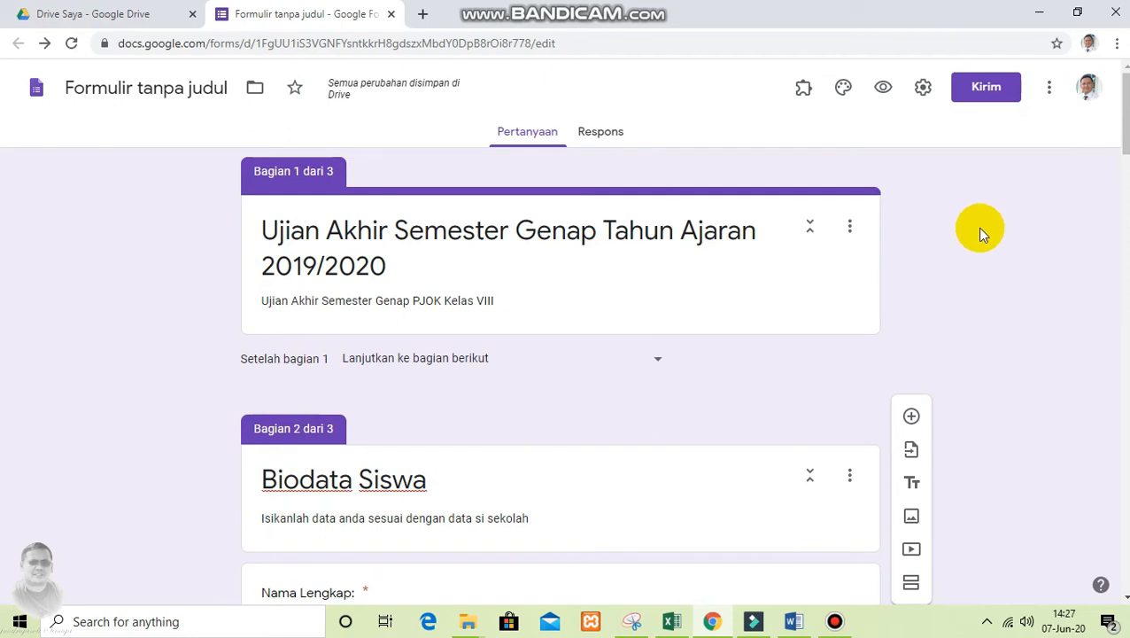
pyautogui.click(1057, 259)
pyautogui.click(988, 94)
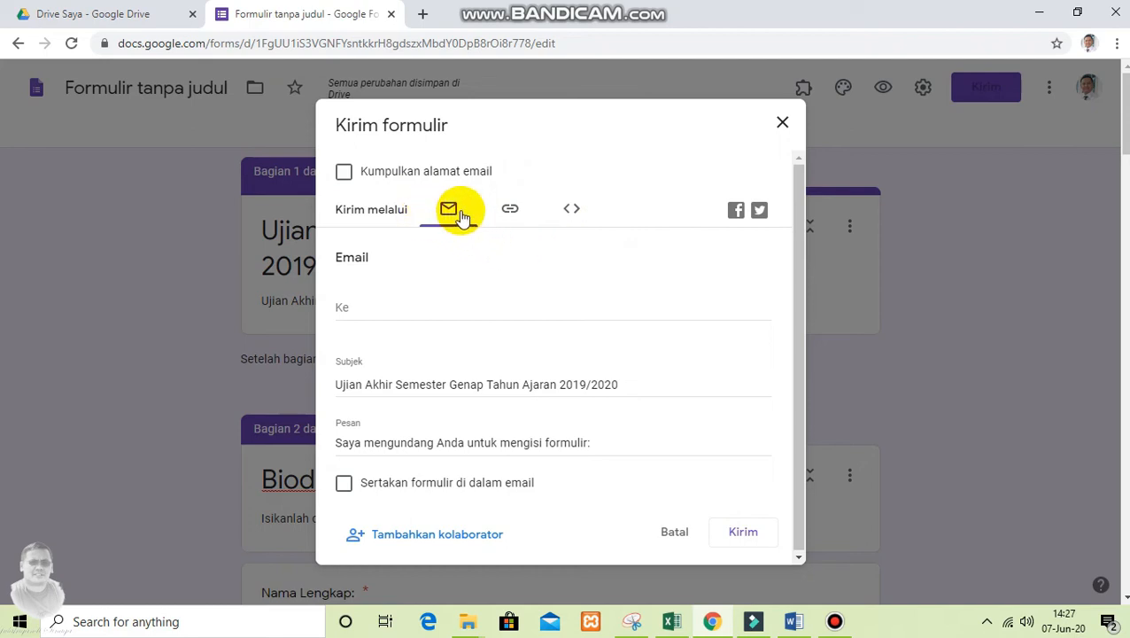
pyautogui.click(511, 217)
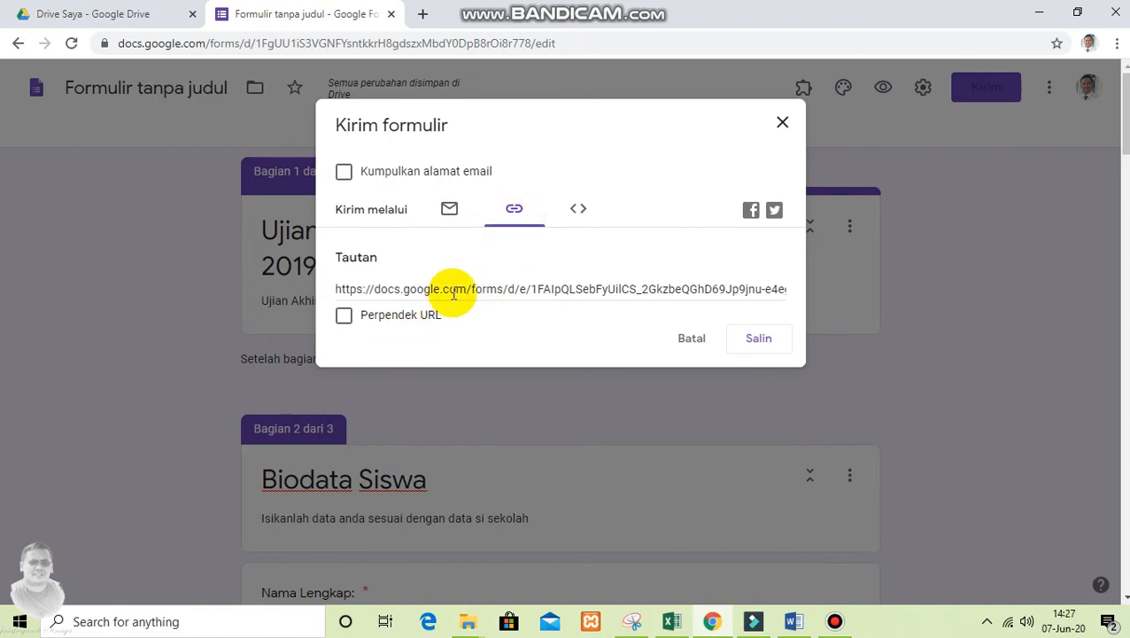
# Shorten the form's URL and copy the shortened link
pyautogui.click(530, 292)
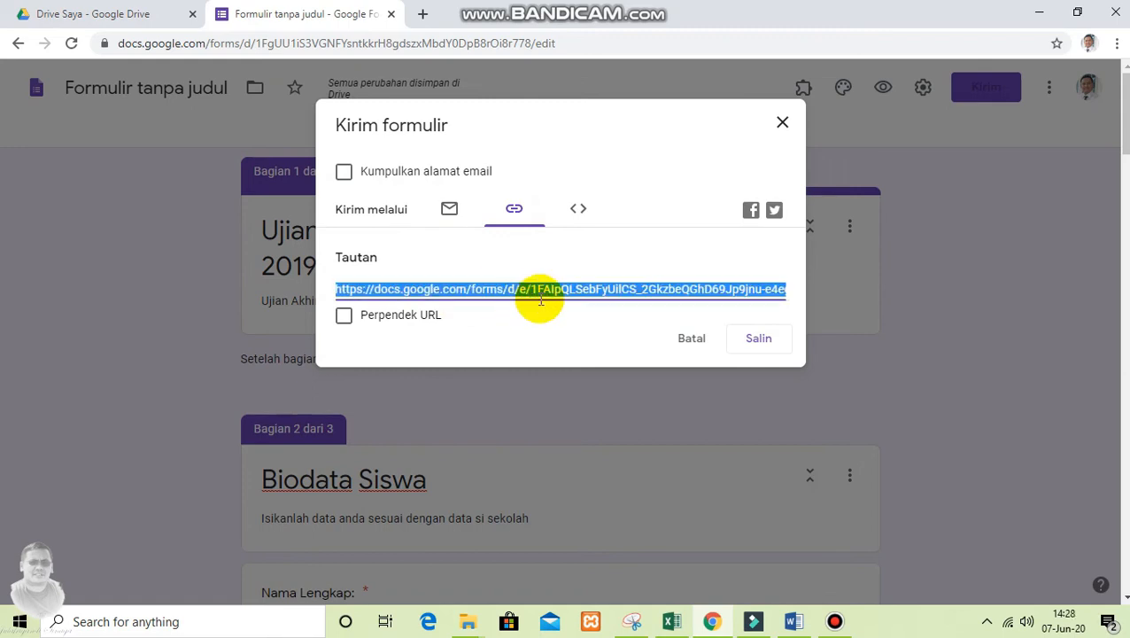
pyautogui.click(345, 321)
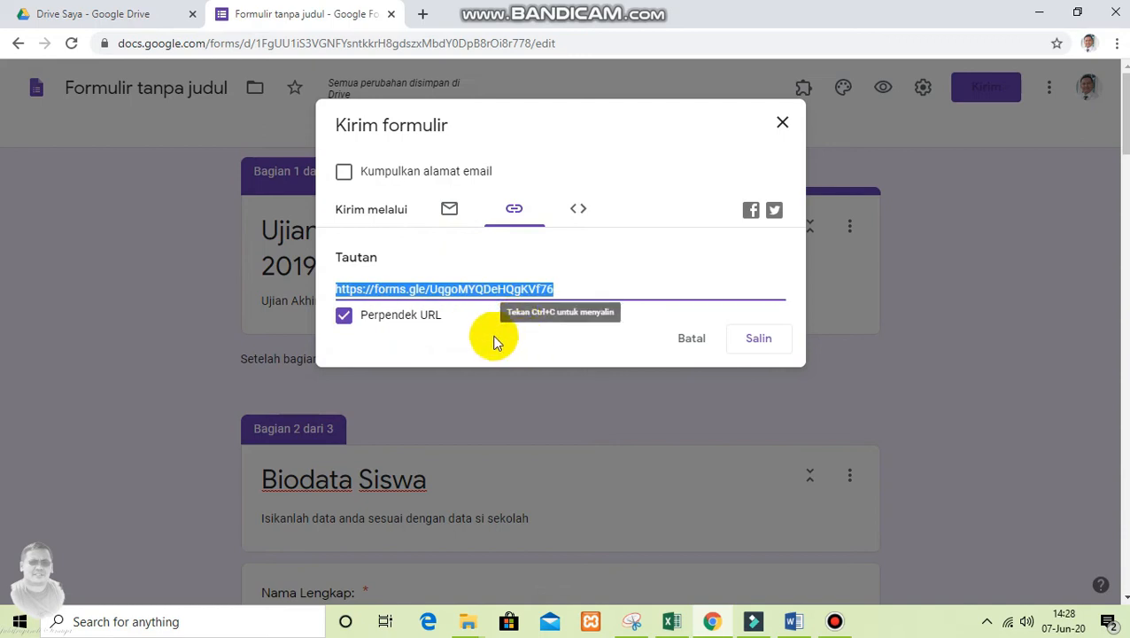
pyautogui.click(762, 344)
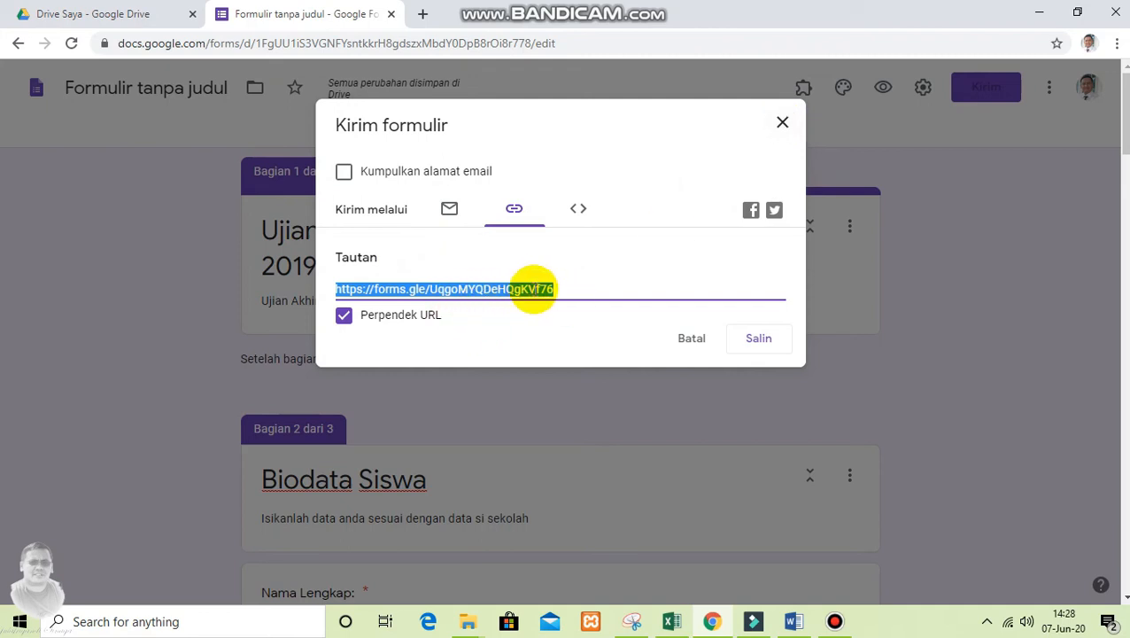
# Close the send dialog and open the form's preview at its Biodata Siswa section
pyautogui.click(782, 124)
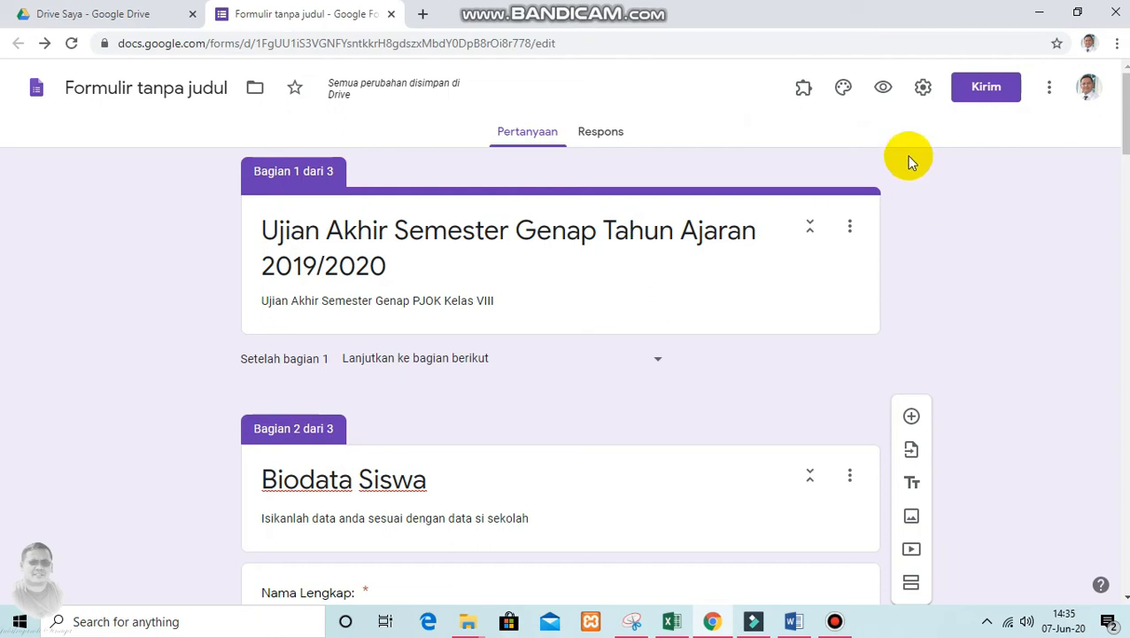
pyautogui.click(884, 92)
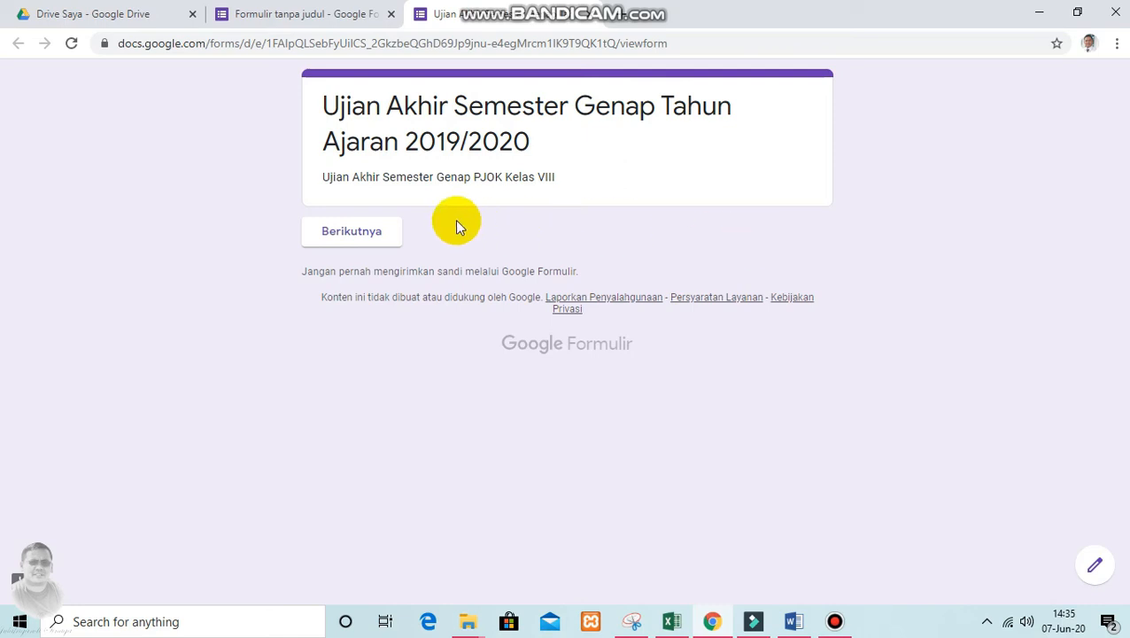
pyautogui.click(367, 235)
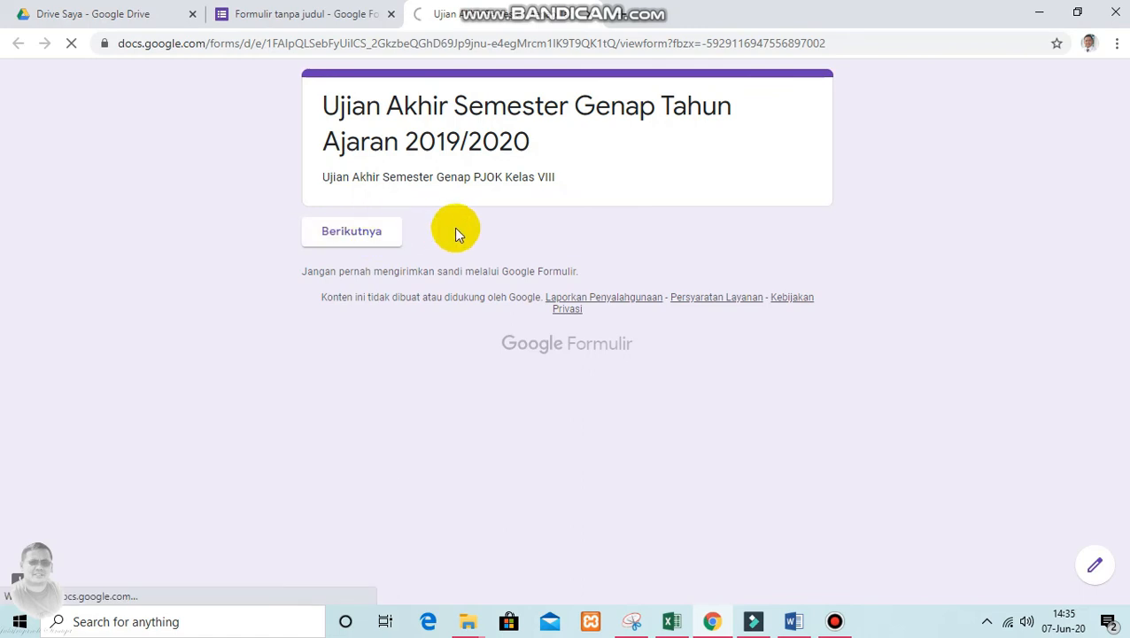
pyautogui.scroll(-1, 535, 267)
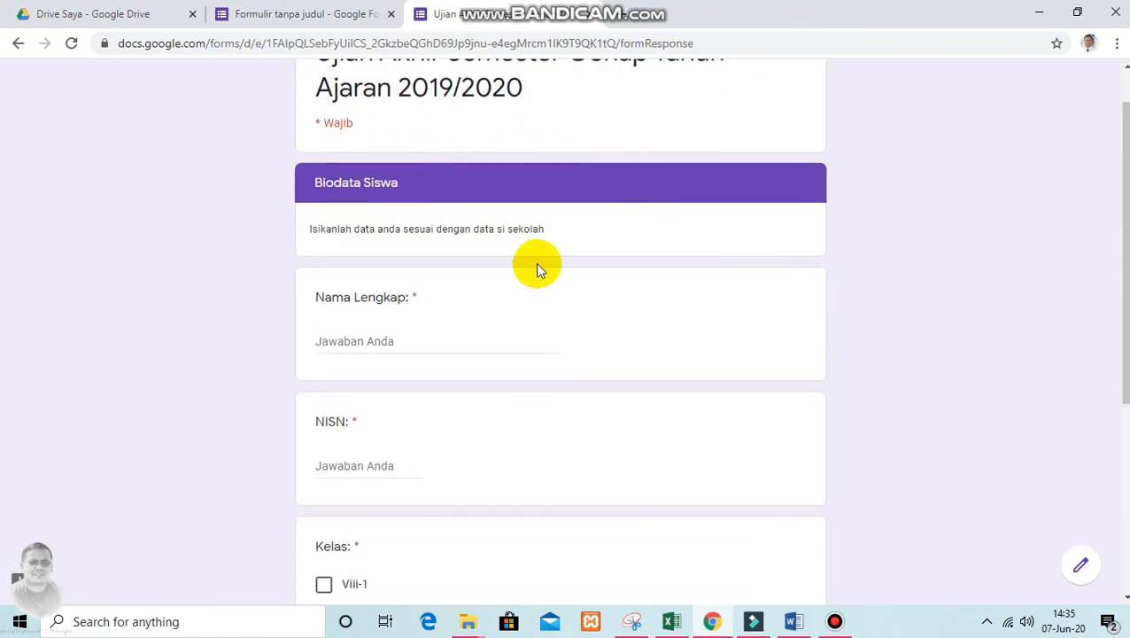
# Fill in the student's full name and NISN number in the Biodata Siswa section
pyautogui.scroll(-2, 541, 279)
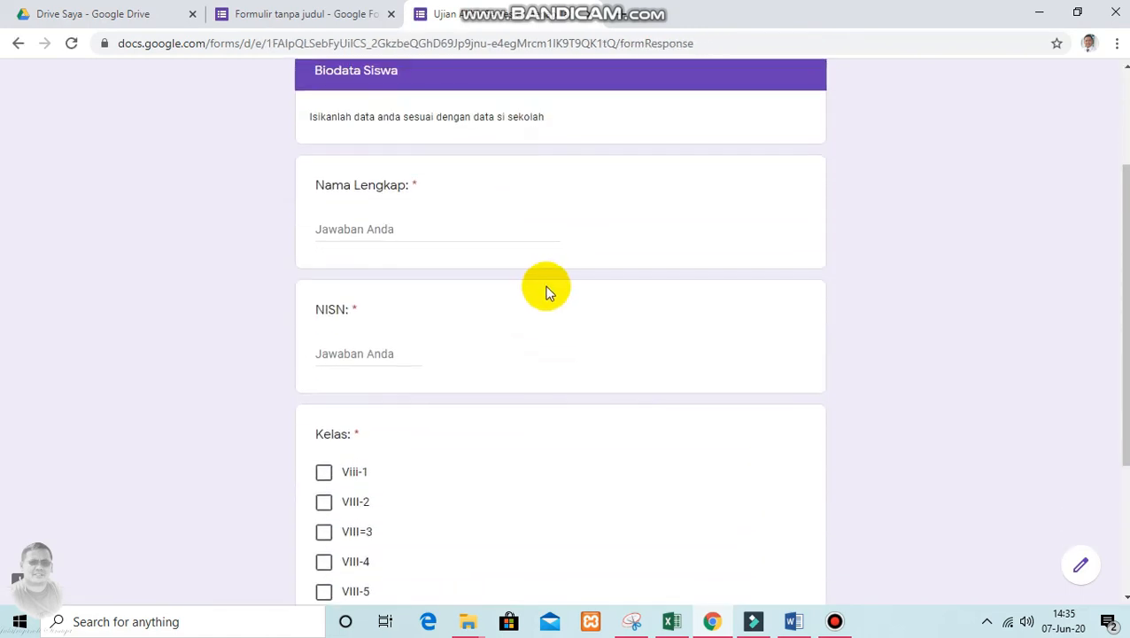
pyautogui.click(390, 229)
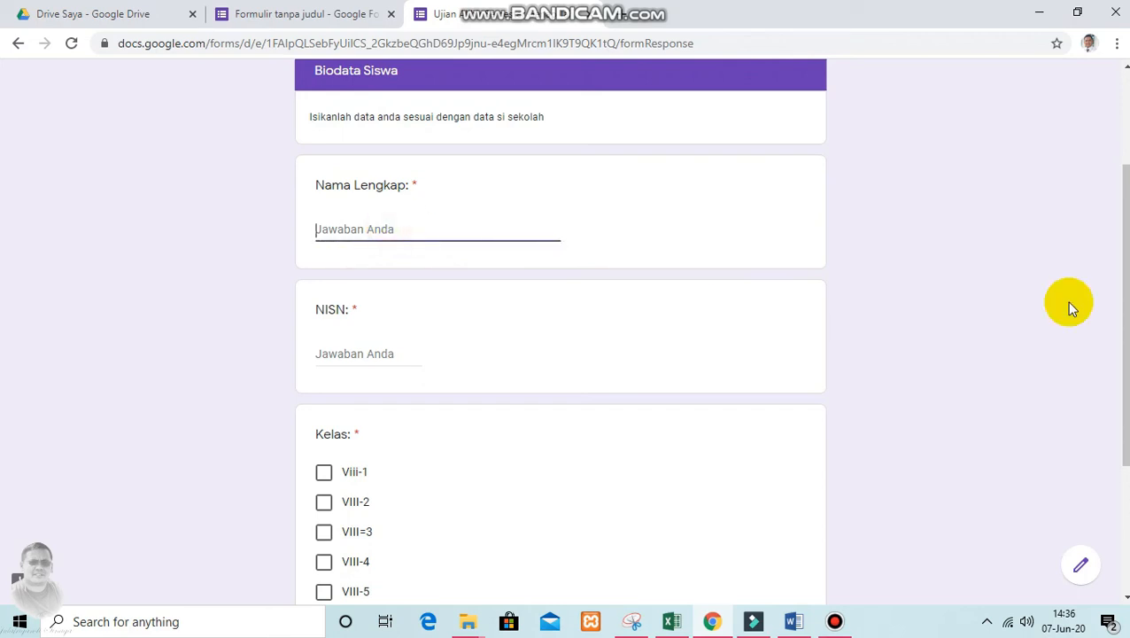
pyautogui.write('Budi')
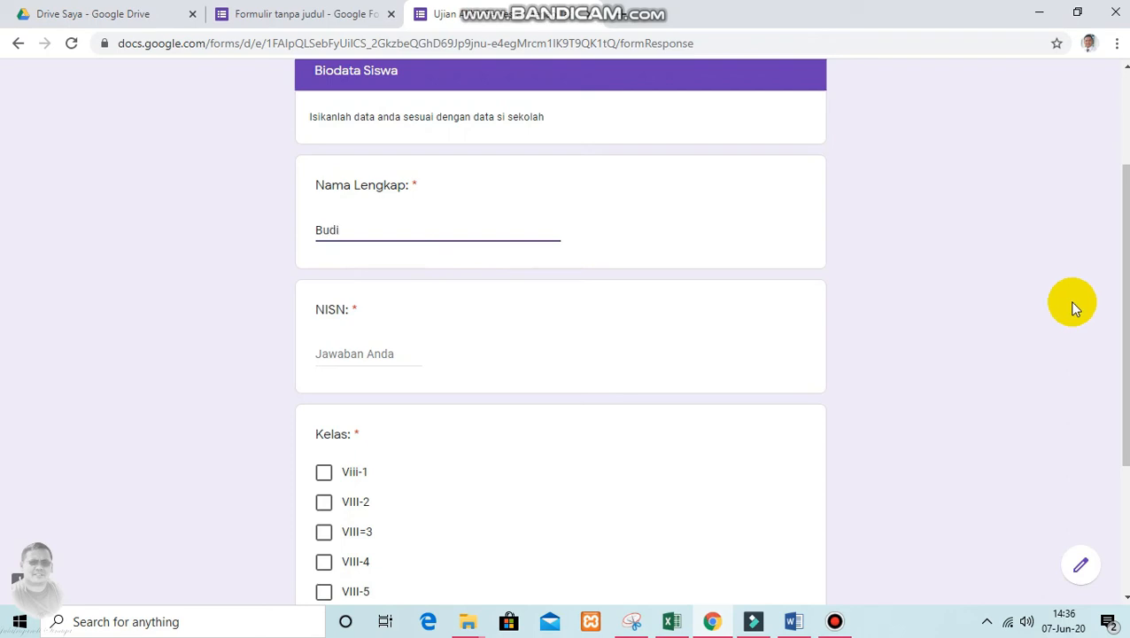
pyautogui.click(391, 354)
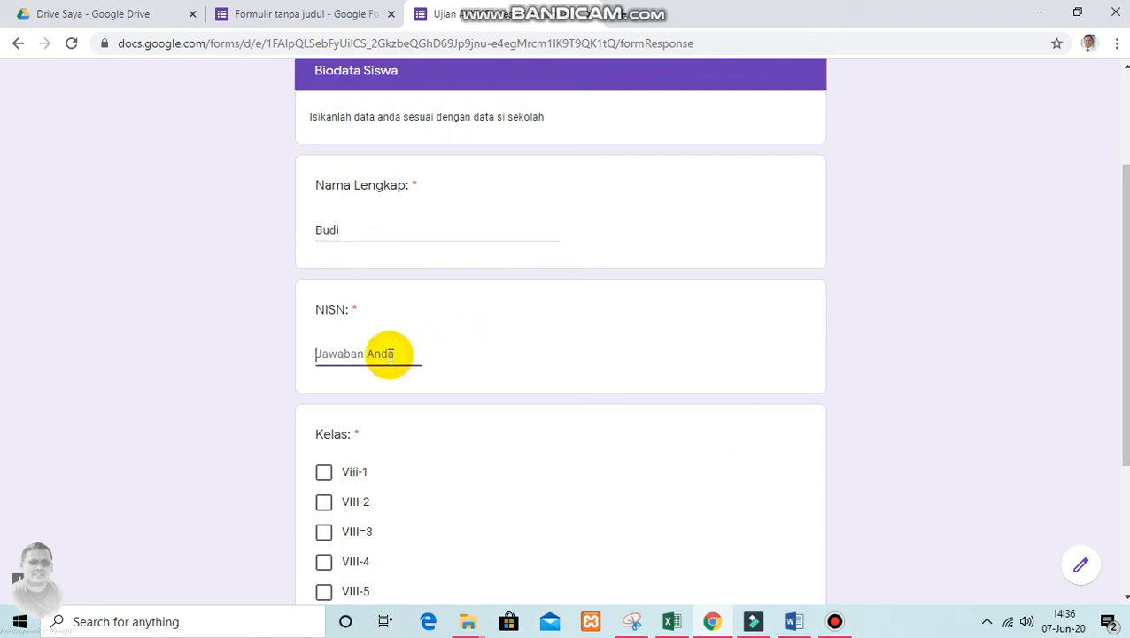
pyautogui.write('12345678')
# Choose Viii-1 as the Kelas answer and continue to the Soal Esay section
pyautogui.scroll(-3, 488, 428)
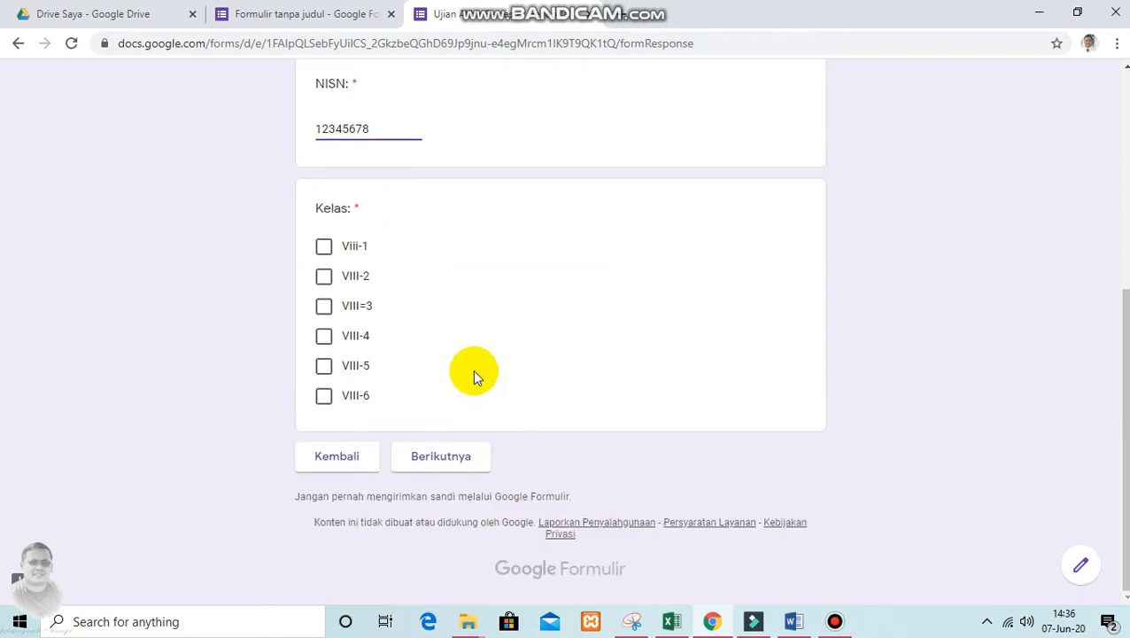
pyautogui.click(325, 248)
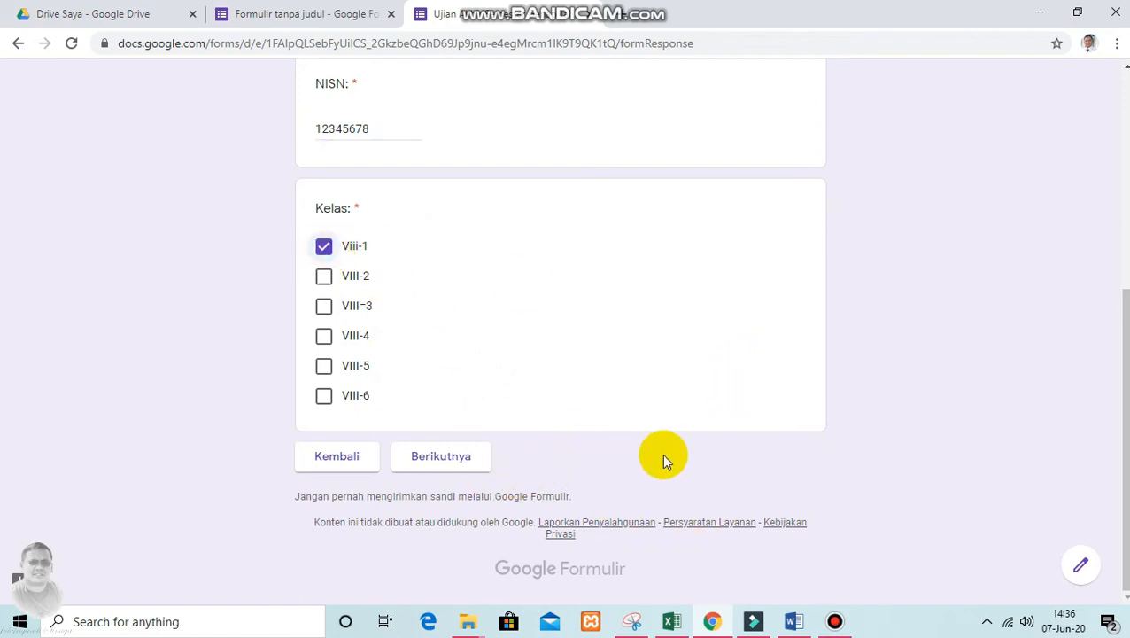
pyautogui.click(458, 464)
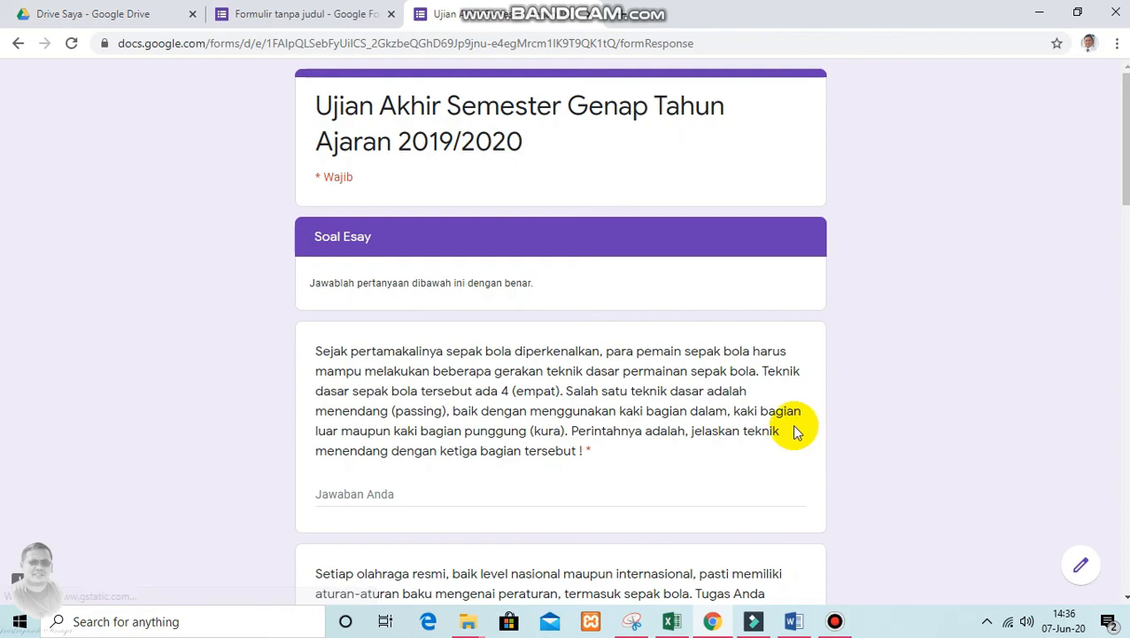
# Answer the first essay question, on soccer kicking techniques, with "Saya kurang memahami"
pyautogui.scroll(-2, 788, 429)
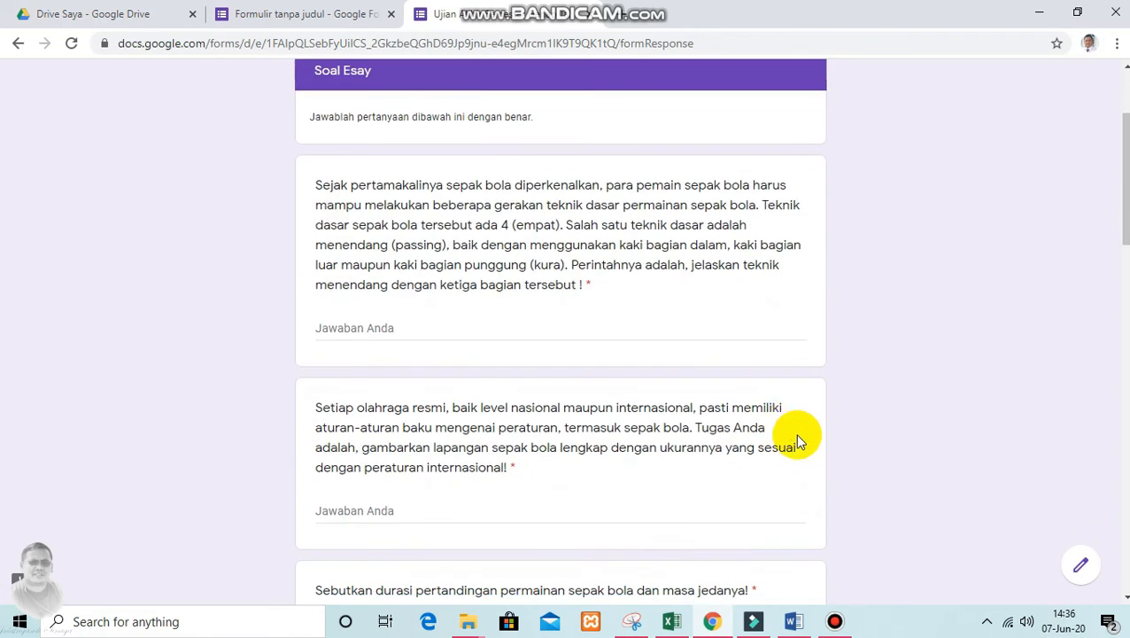
pyautogui.moveTo(345, 183); pyautogui.dragTo(517, 284)
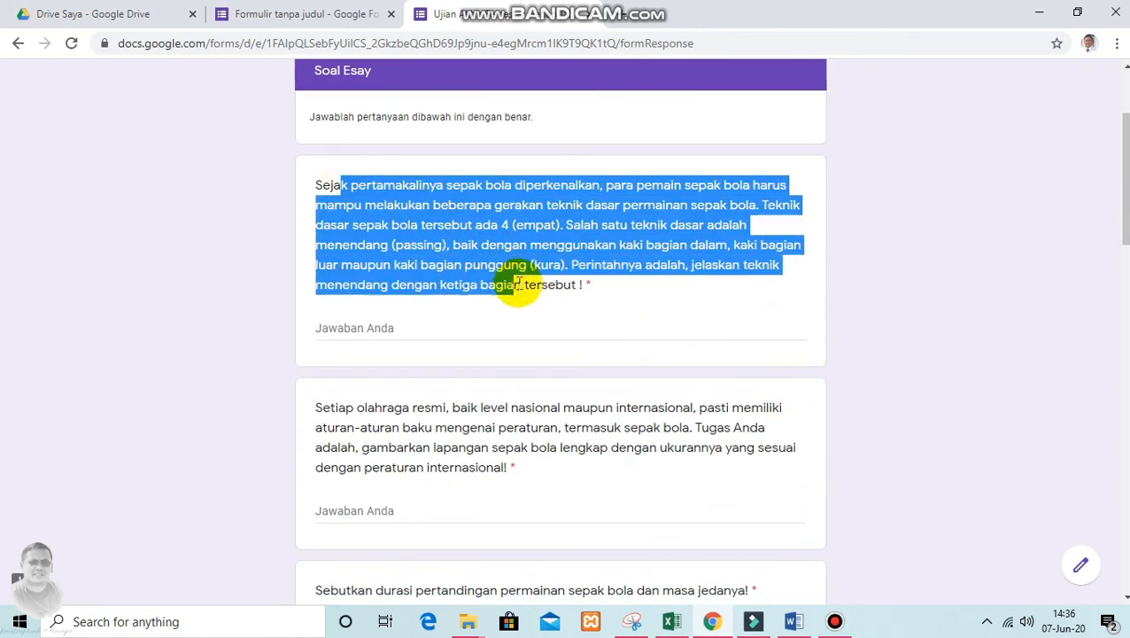
pyautogui.click(576, 284)
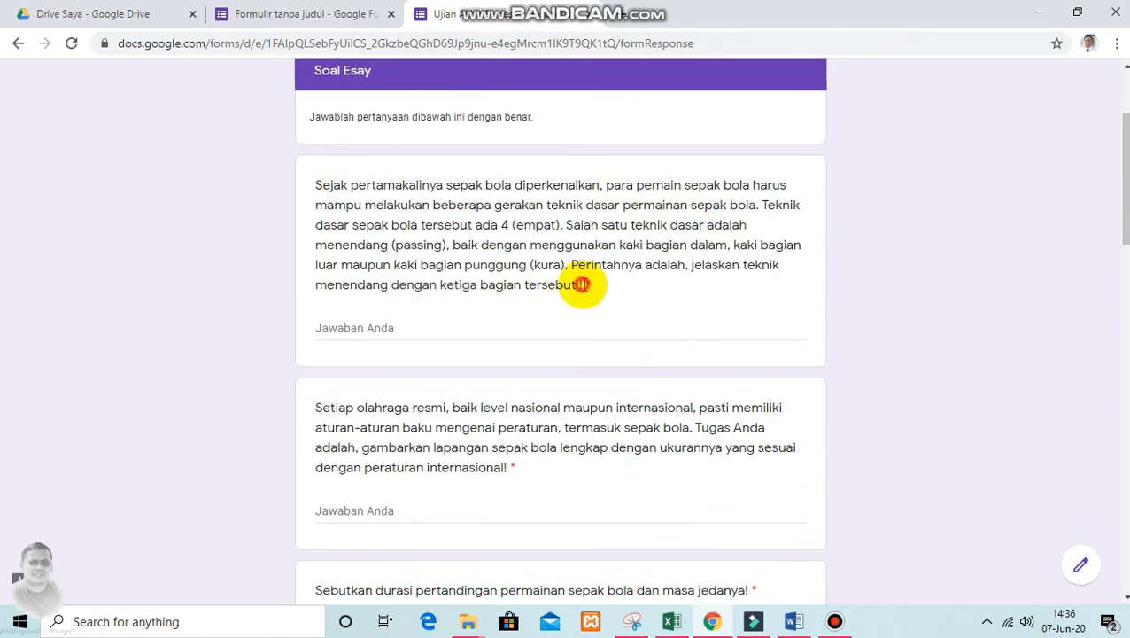
pyautogui.click(435, 329)
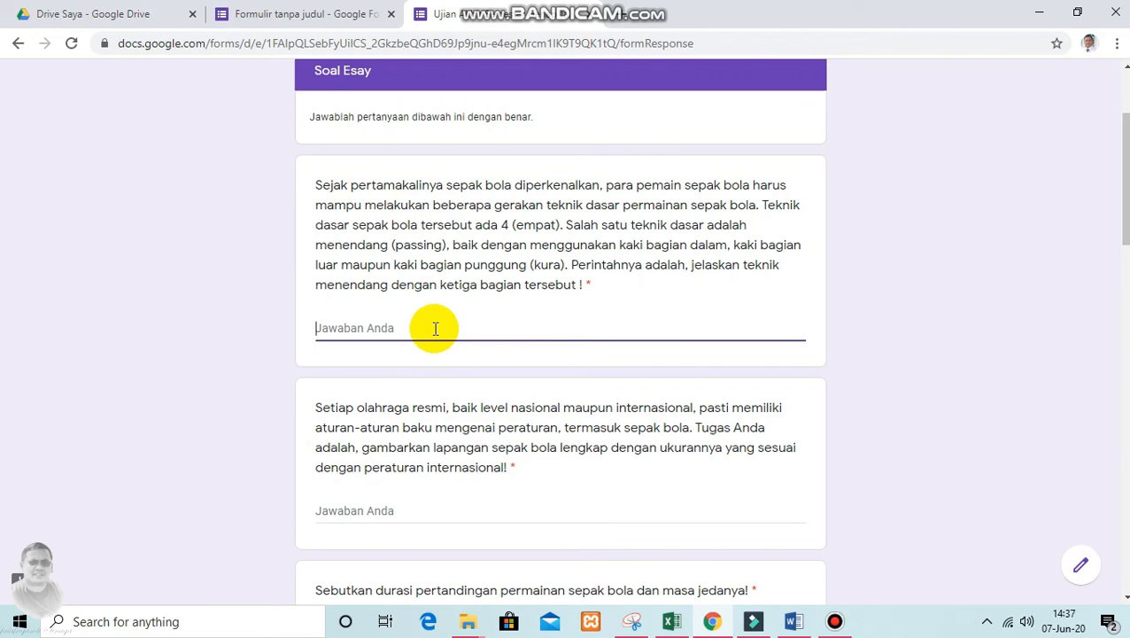
pyautogui.write('Saya kurang e')
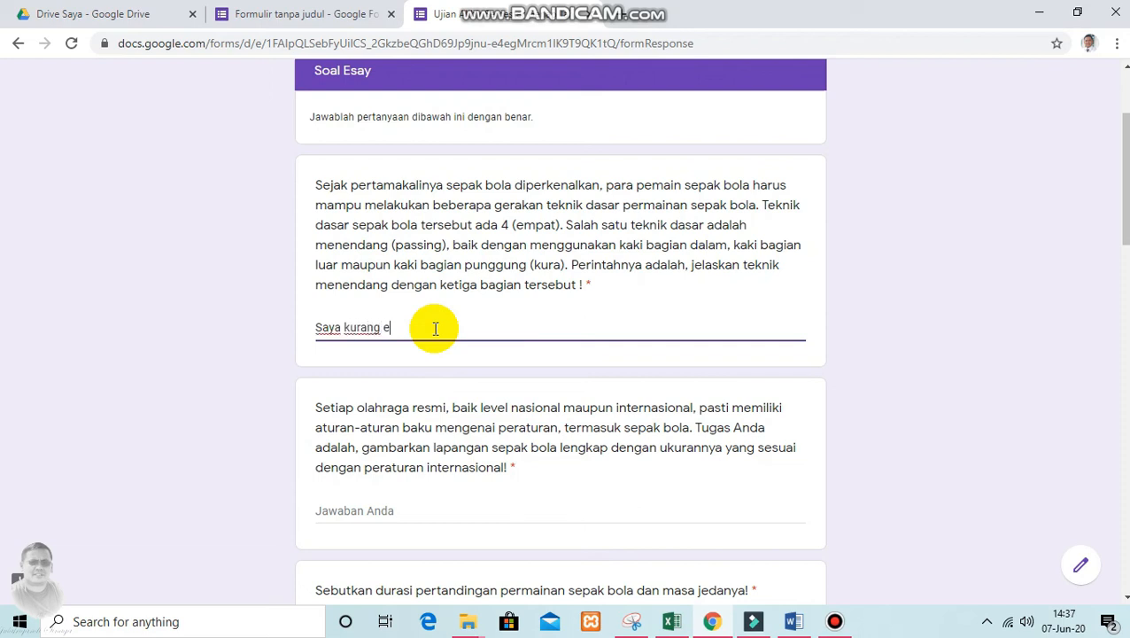
pyautogui.write('mahami')
pyautogui.click(384, 324)
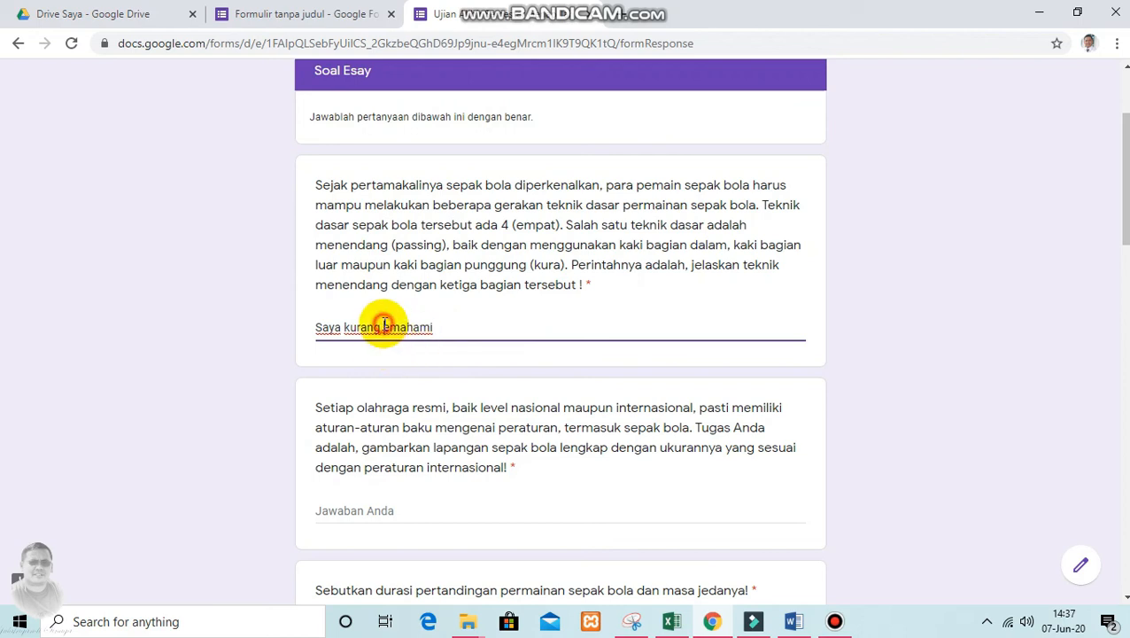
pyautogui.write('m')
# Copy the first essay answer and paste it into the second, third and fourth essay questions
pyautogui.scroll(-1, 466, 317)
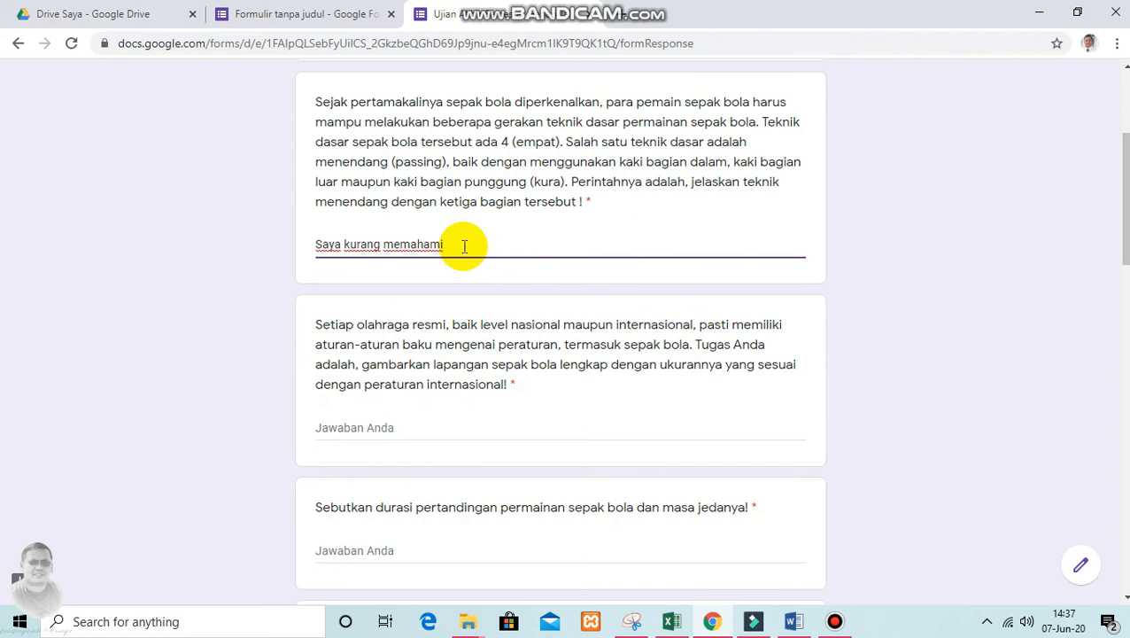
pyautogui.moveTo(462, 244); pyautogui.dragTo(268, 253)
pyautogui.hotkey('ctrl', 'c')
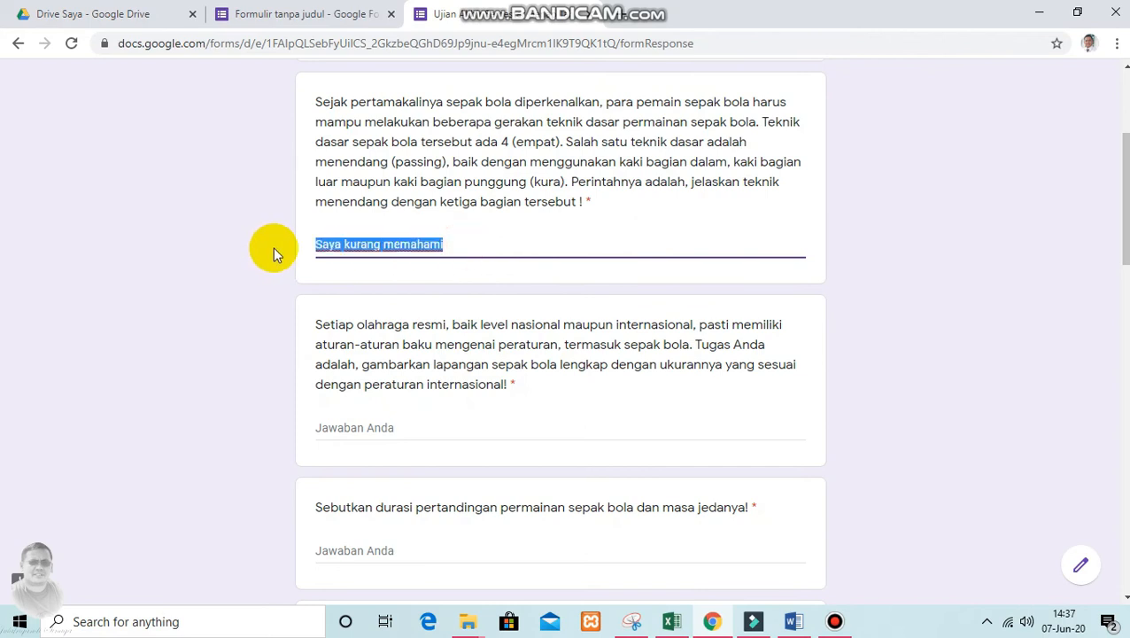
pyautogui.scroll(-1, 478, 390)
pyautogui.click(399, 342)
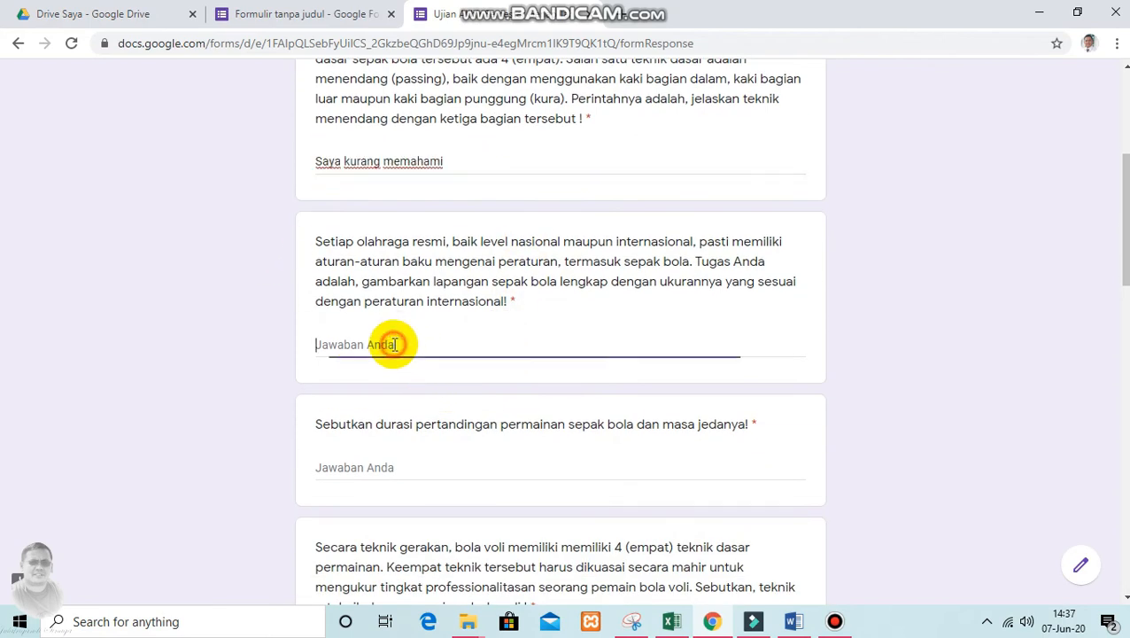
pyautogui.hotkey('ctrl', 'v')
pyautogui.scroll(-2, 400, 345)
pyautogui.click(389, 301)
pyautogui.hotkey('ctrl', 'v')
pyautogui.scroll(-2, 412, 341)
pyautogui.click(381, 317)
pyautogui.hotkey('ctrl', 'v')
# Paste "Saya kurang memahami" as the answer to the volleyball court, volleyball set points and long jump landing questions
pyautogui.scroll(-4, 385, 301)
pyautogui.click(385, 285)
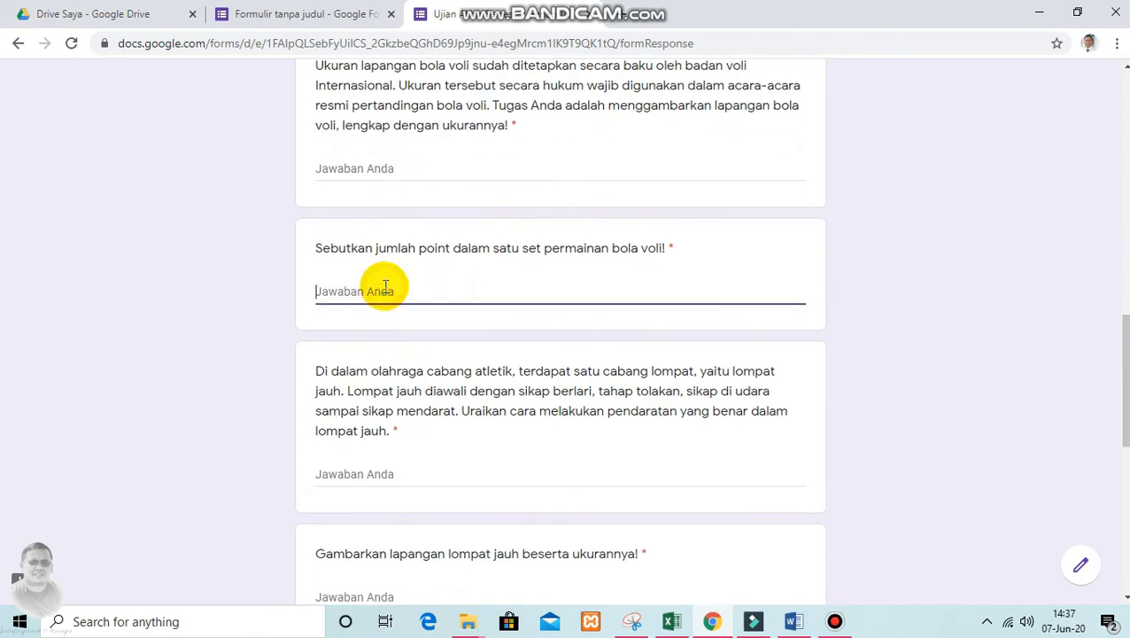
pyautogui.hotkey('ctrl', 'v')
pyautogui.click(369, 167)
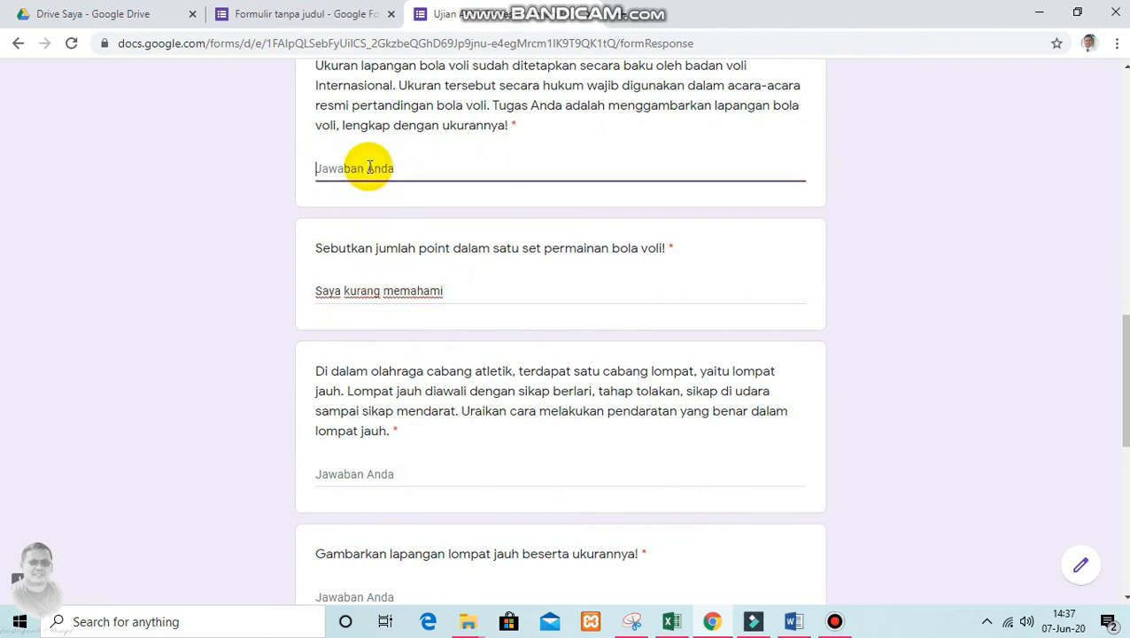
pyautogui.hotkey('ctrl', 'v')
pyautogui.scroll(-3, 390, 206)
pyautogui.click(394, 227)
pyautogui.hotkey('ctrl', 'v')
# Paste "Saya kurang memahami" as the answer to the long jump field drawing and Physical Fitness definition questions
pyautogui.scroll(-3, 397, 232)
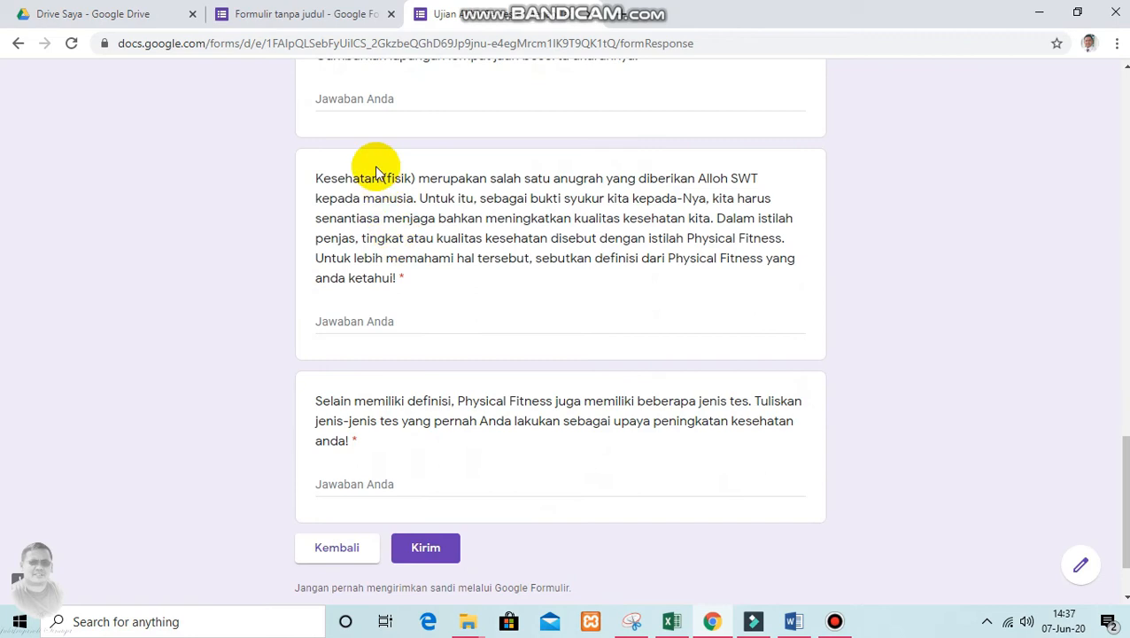
pyautogui.click(377, 98)
pyautogui.hotkey('ctrl', 'v')
pyautogui.click(424, 320)
pyautogui.hotkey('ctrl', 'v')
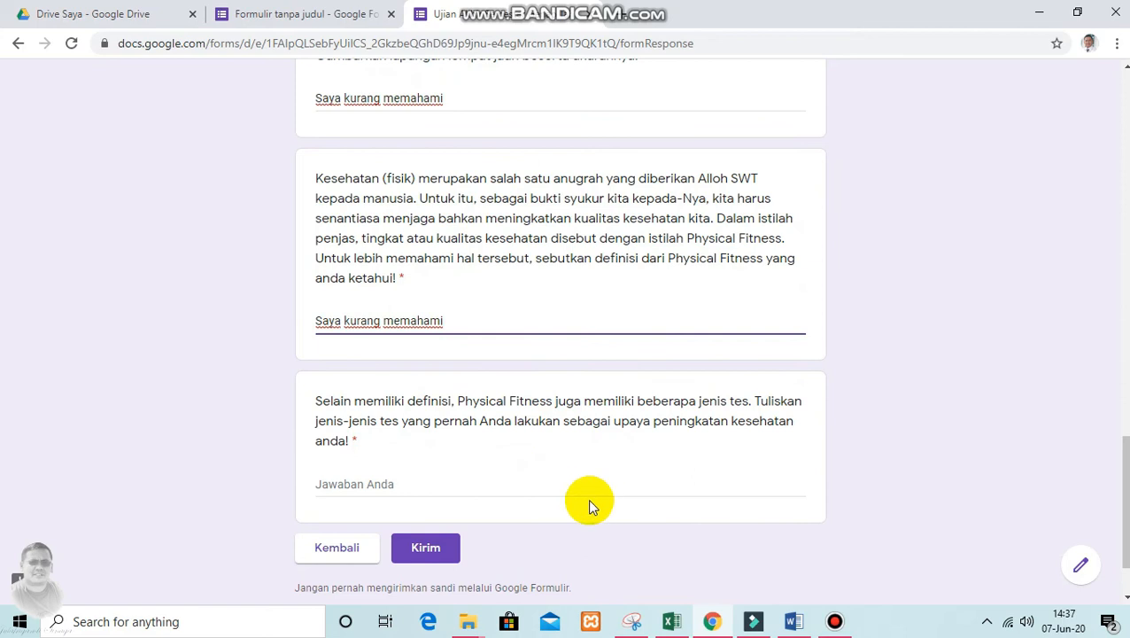
# Answer the last question, on Physical Fitness test types, with "Saya kurang memahami" and submit the form
pyautogui.scroll(-2, 583, 507)
pyautogui.click(430, 465)
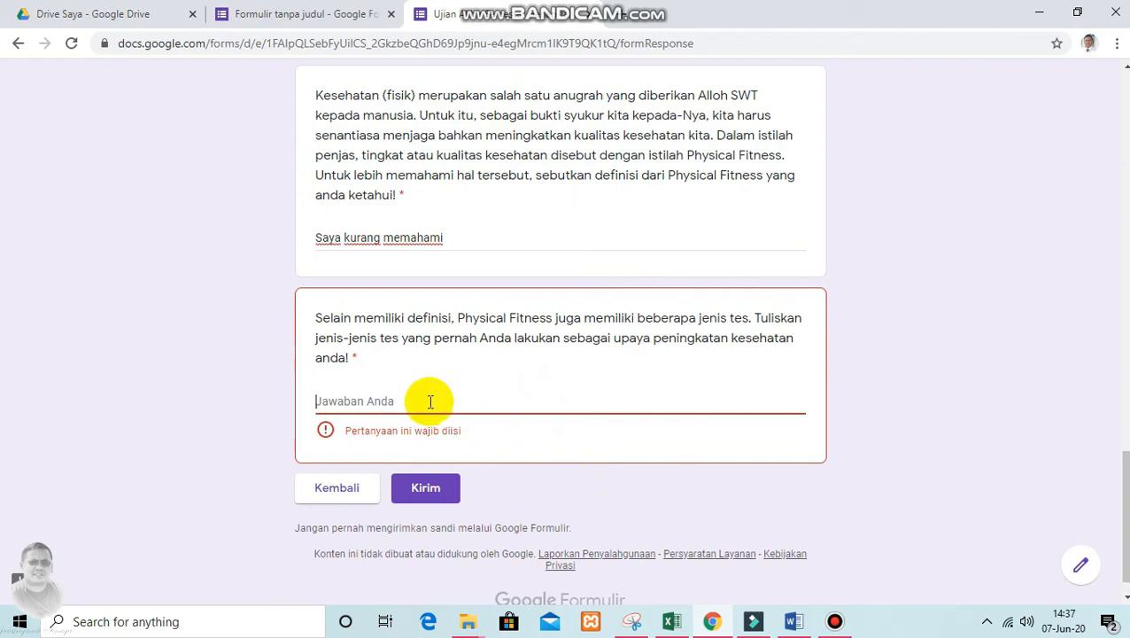
pyautogui.hotkey('ctrl', 'v')
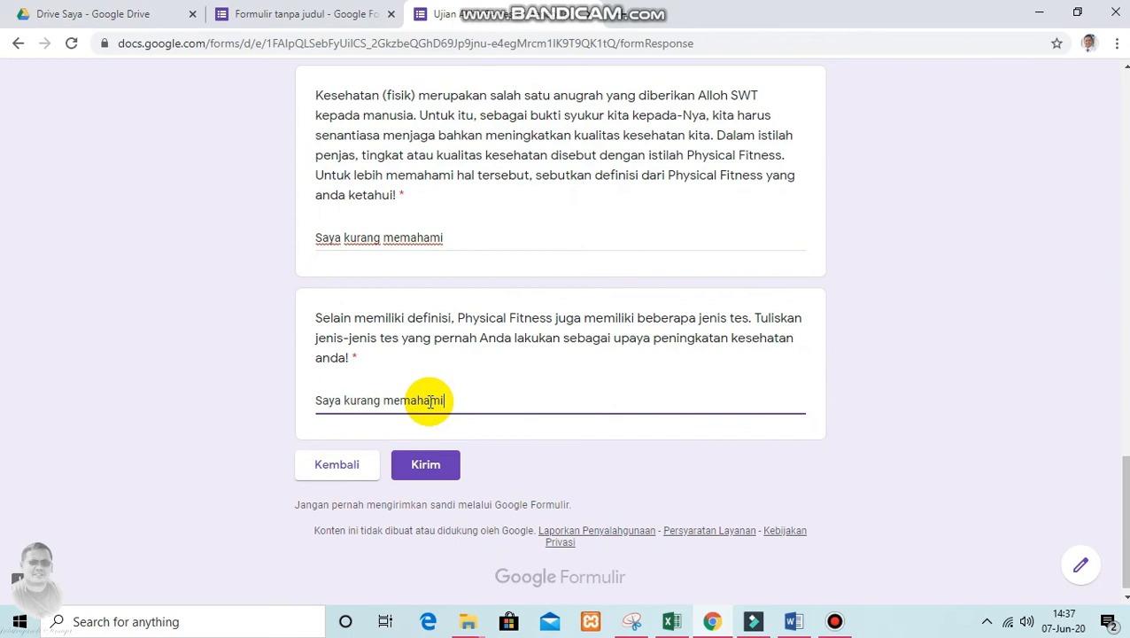
pyautogui.click(436, 466)
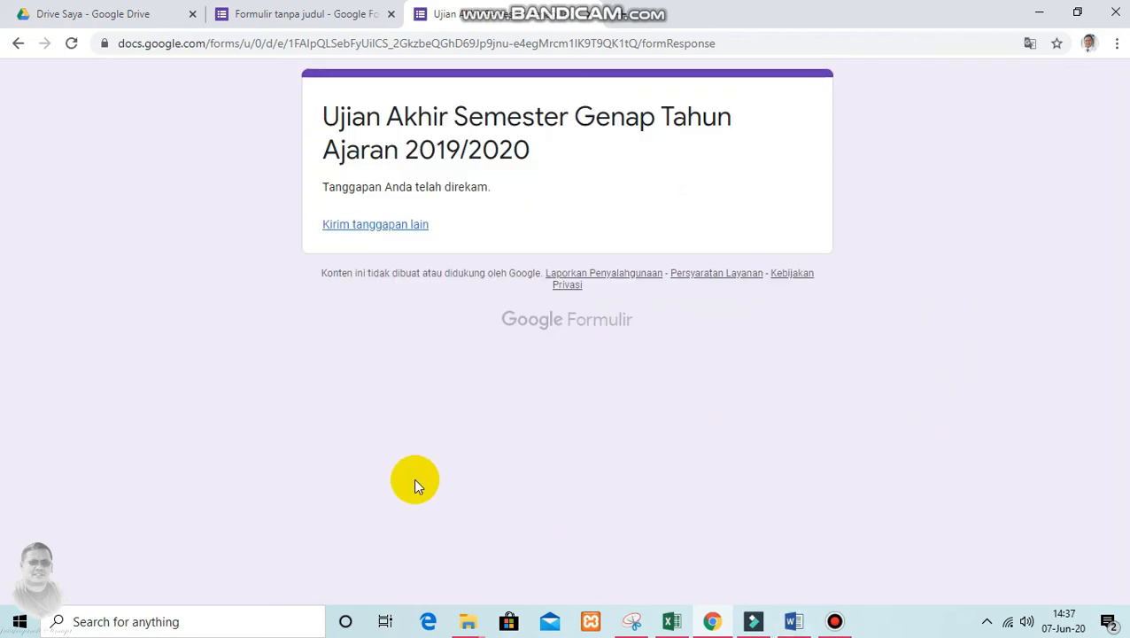
# Close the submitted form page and return to the form editor
pyautogui.click(319, 11)
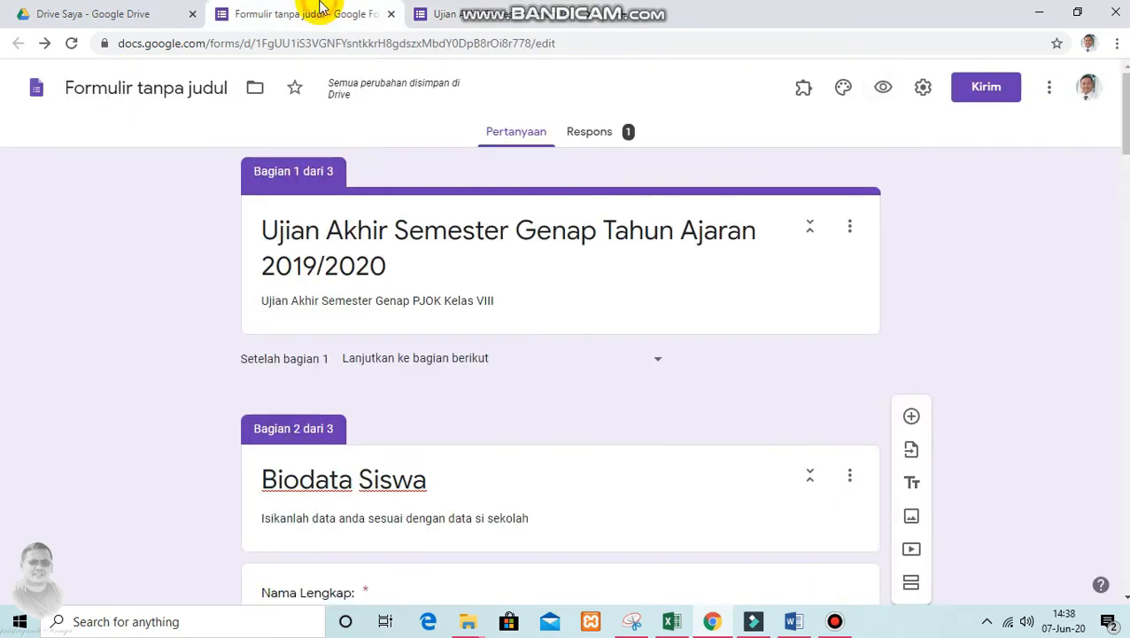
pyautogui.click(496, 16)
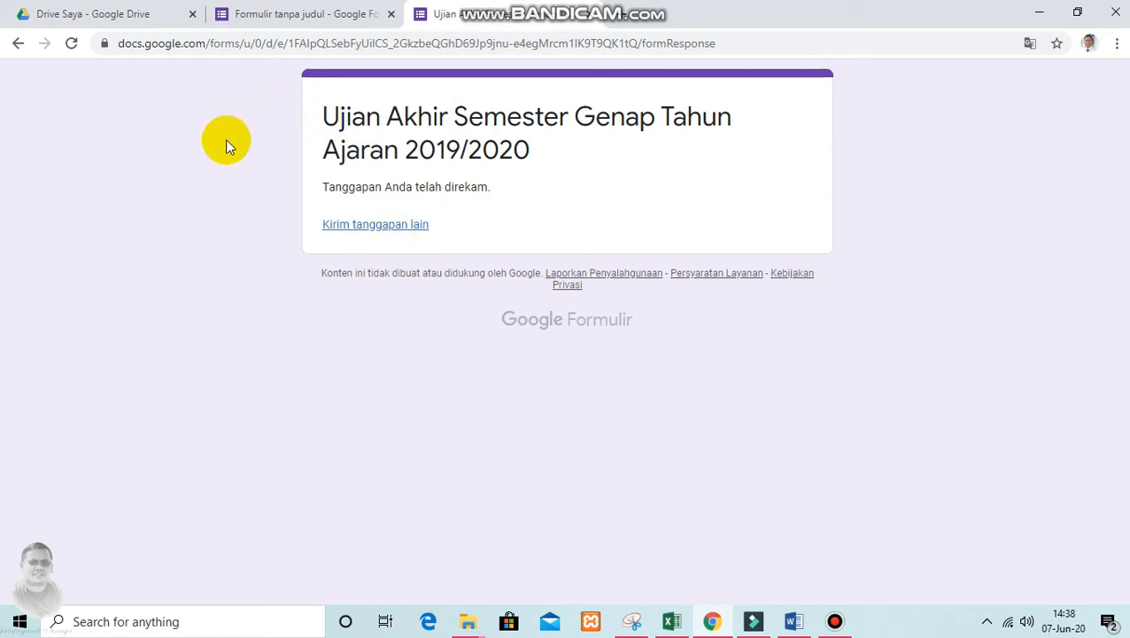
pyautogui.click(589, 14)
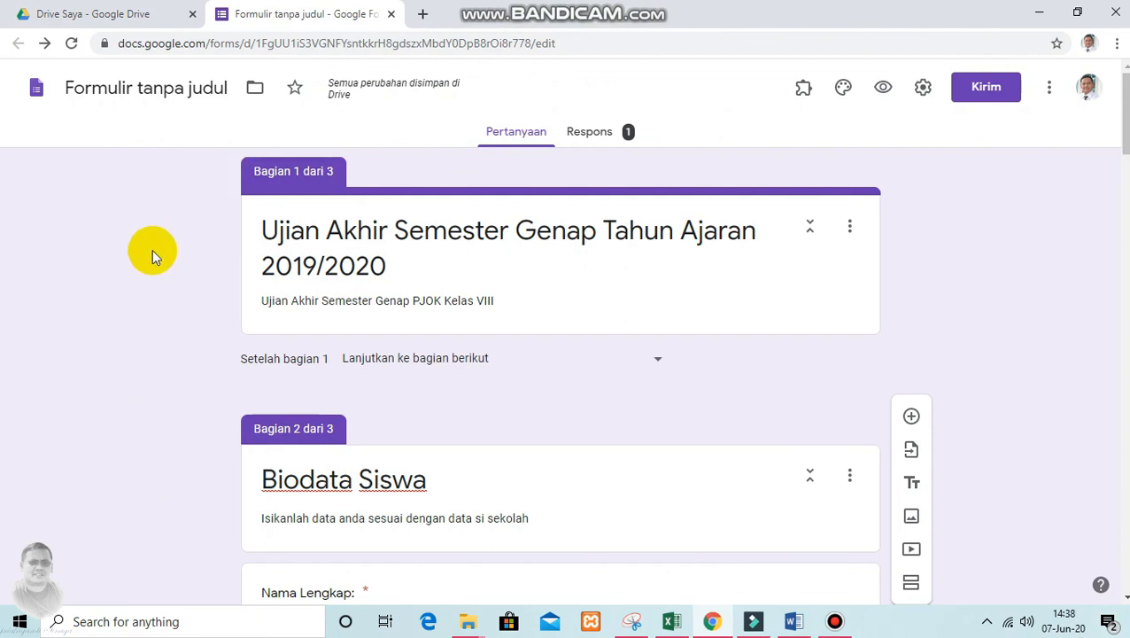
pyautogui.click(402, 134)
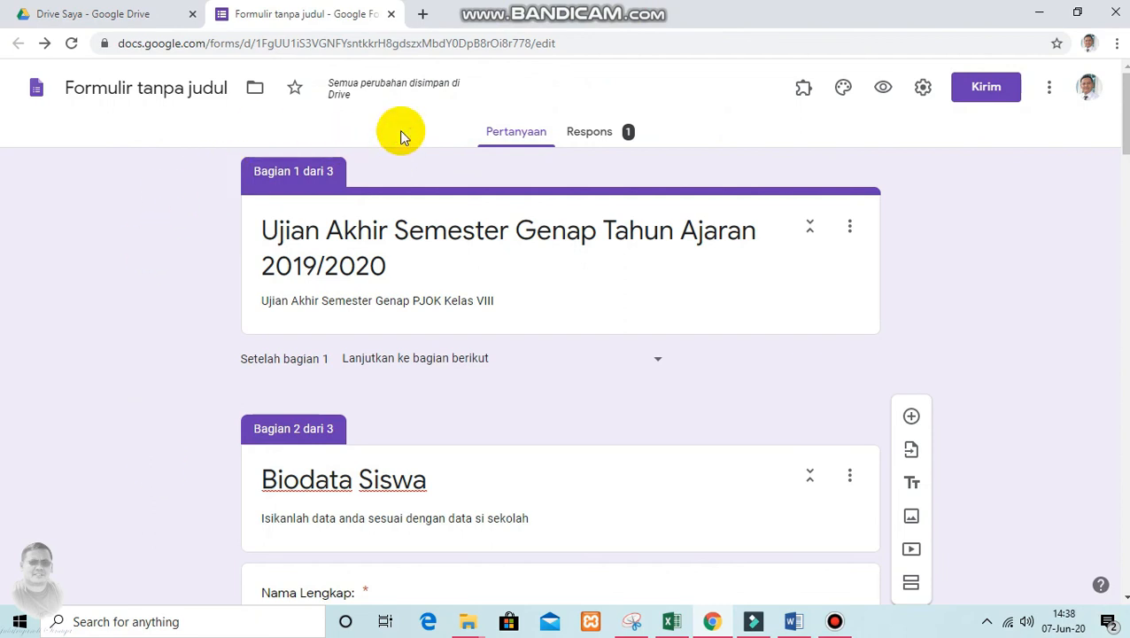
# Open the form's responses and examine the summary of the biodata and Kelas answers
pyautogui.click(599, 134)
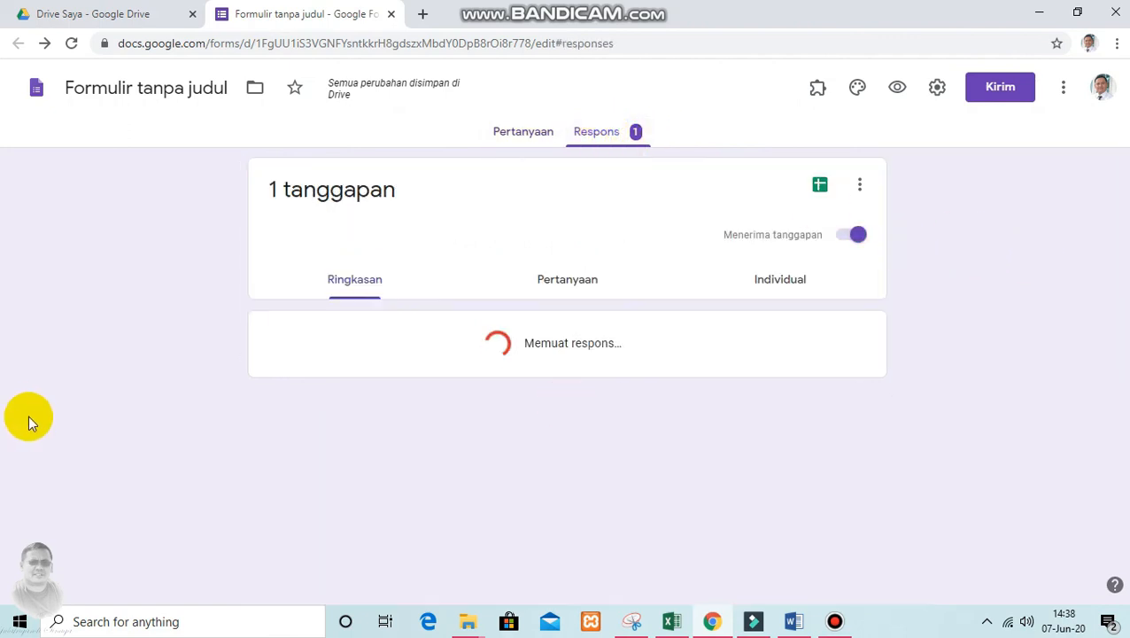
pyautogui.scroll(-2, 204, 350)
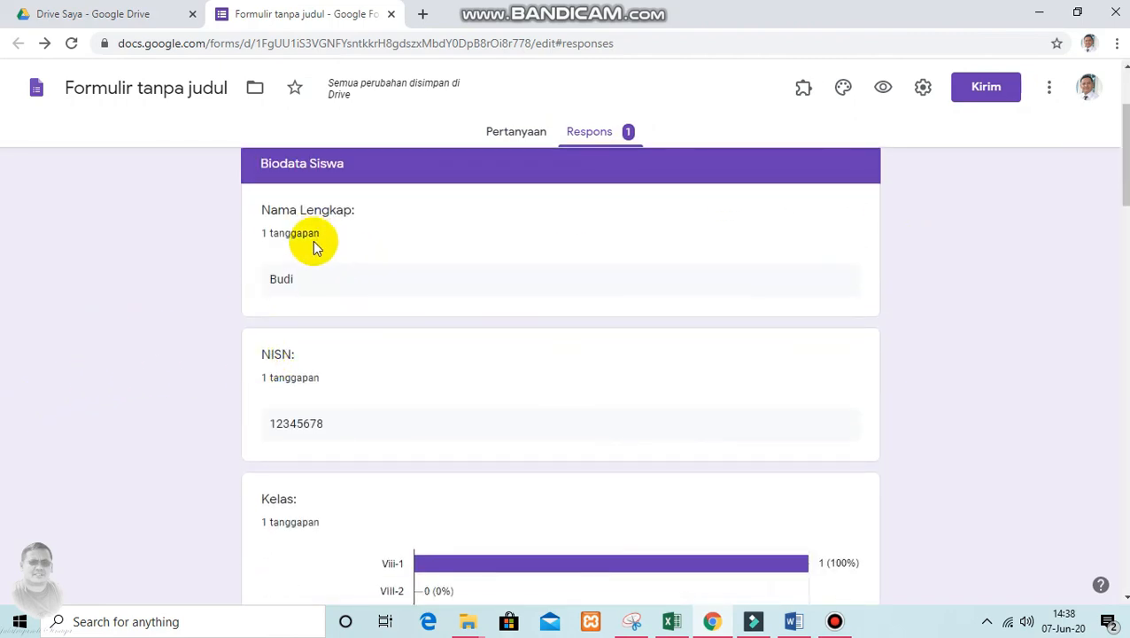
pyautogui.scroll(-1, 314, 248)
pyautogui.scroll(-2, 312, 254)
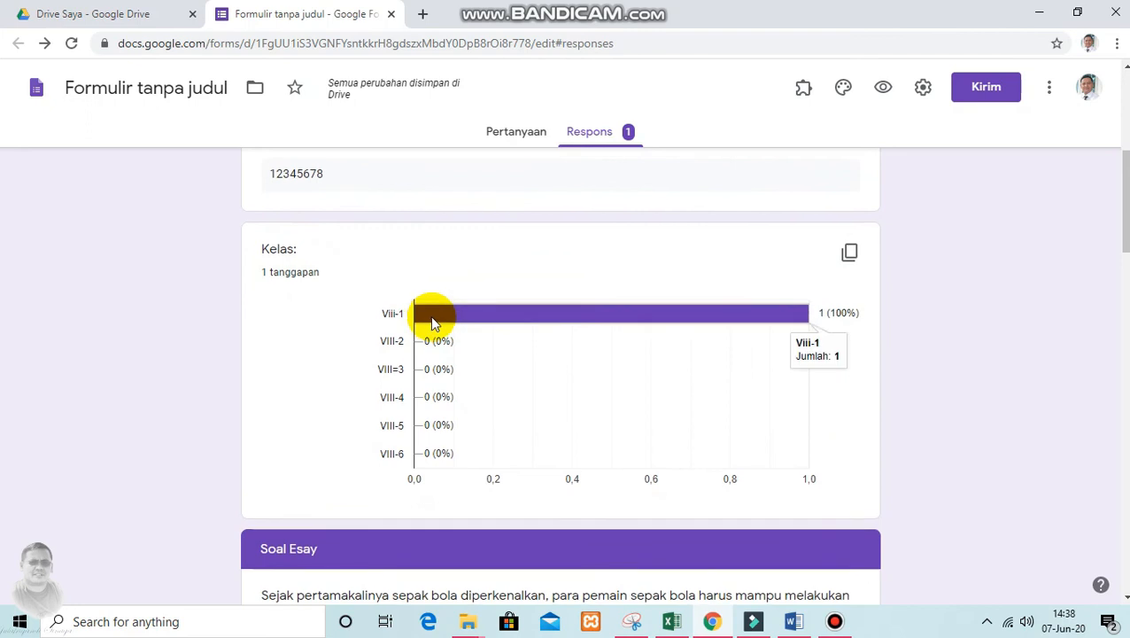
pyautogui.scroll(-2, 432, 320)
pyautogui.scroll(-5, 431, 321)
pyautogui.scroll(12, 427, 365)
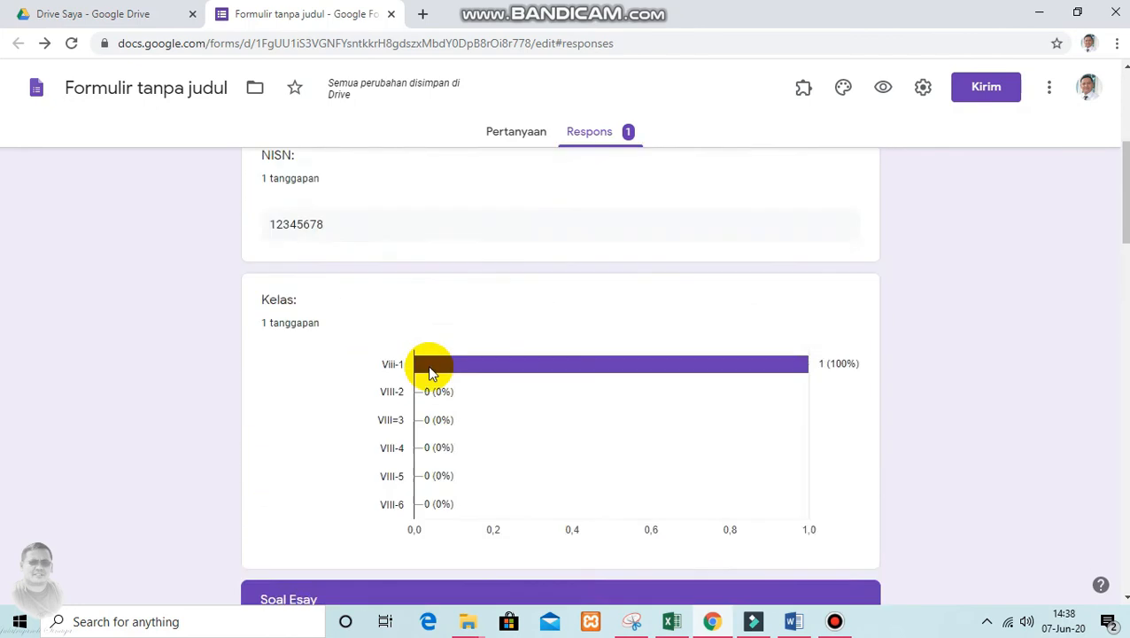
# Create a new spreadsheet for the form responses, named "Hasil jawaban Siswa"
pyautogui.scroll(-8, 434, 303)
pyautogui.scroll(-4, 431, 306)
pyautogui.scroll(12, 431, 306)
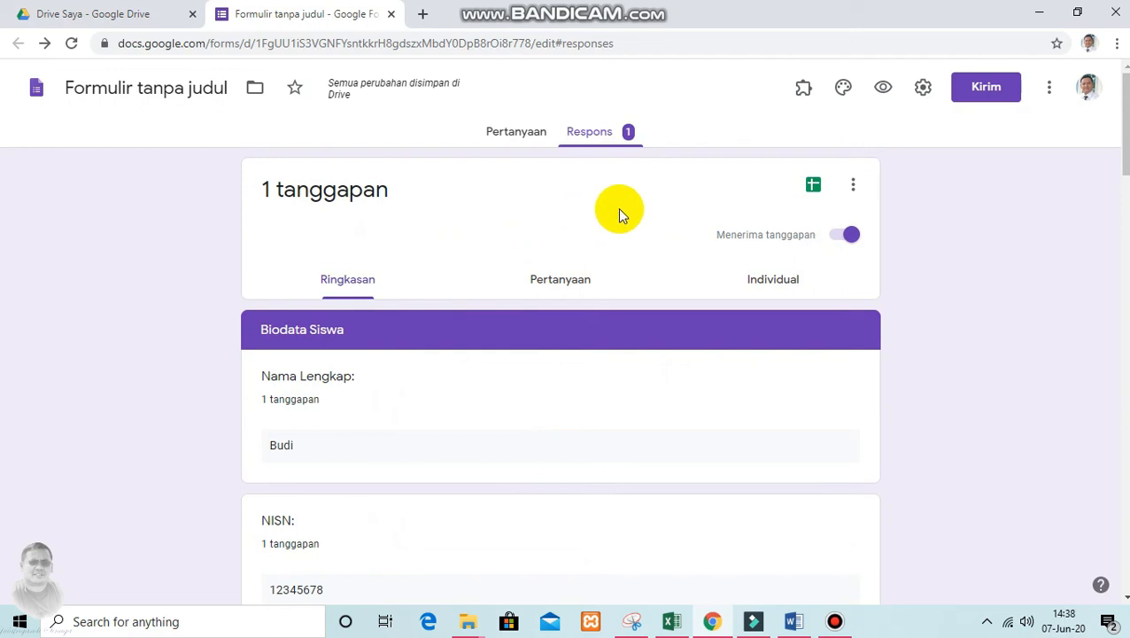
pyautogui.click(813, 186)
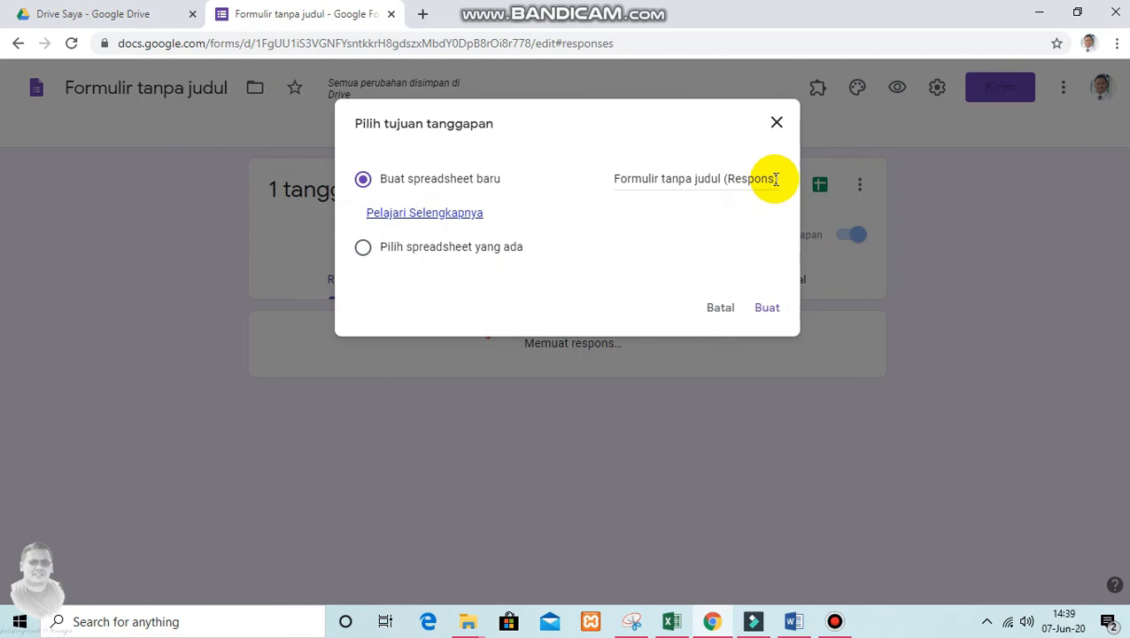
pyautogui.click(776, 178)
pyautogui.moveTo(776, 178); pyautogui.dragTo(609, 187)
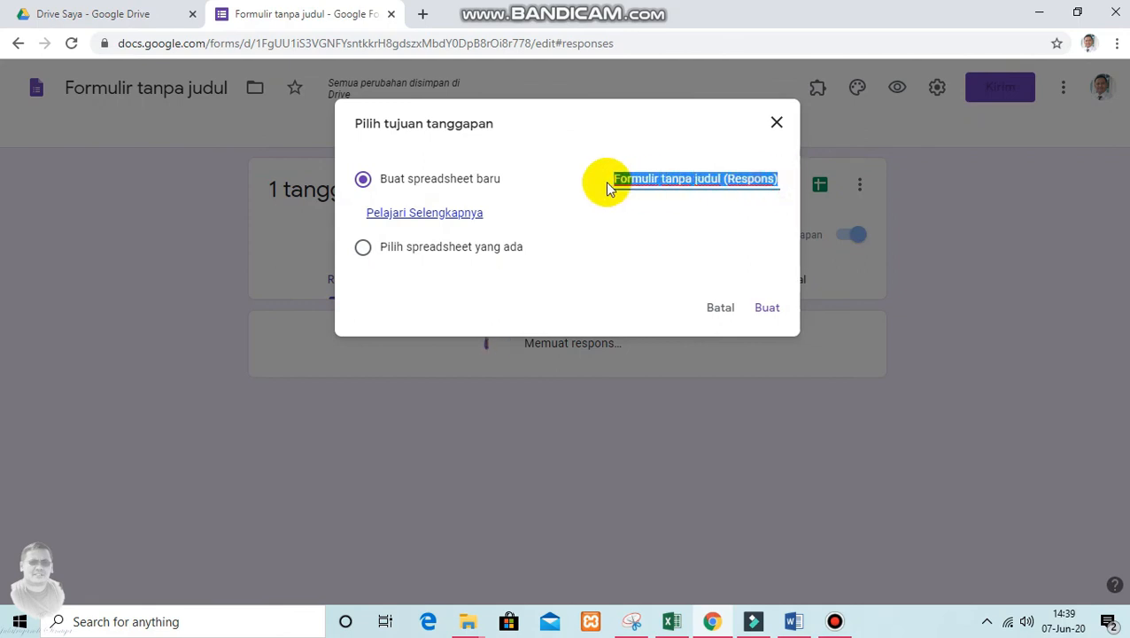
pyautogui.write('Jaw')
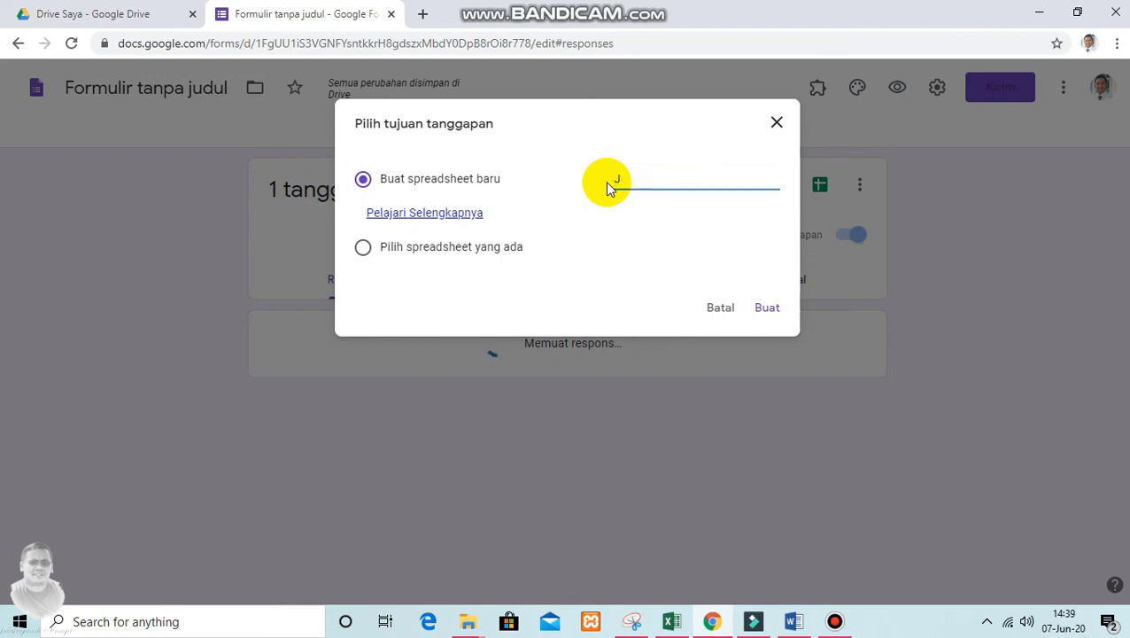
pyautogui.write('Hasil jawaban Si')
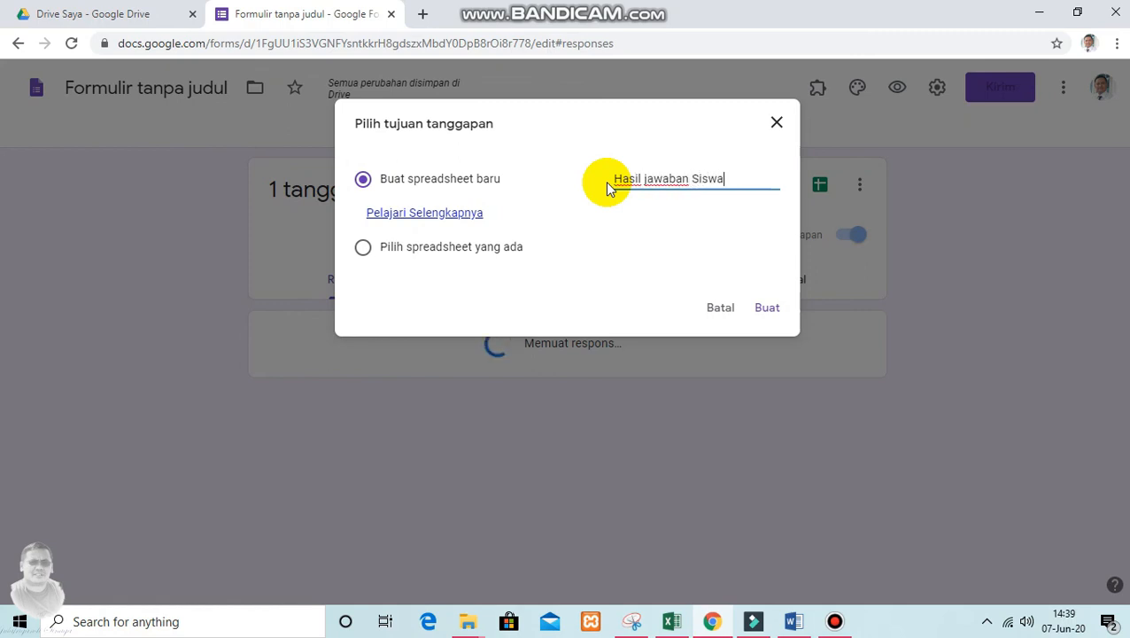
pyautogui.write('swa')
pyautogui.click(767, 307)
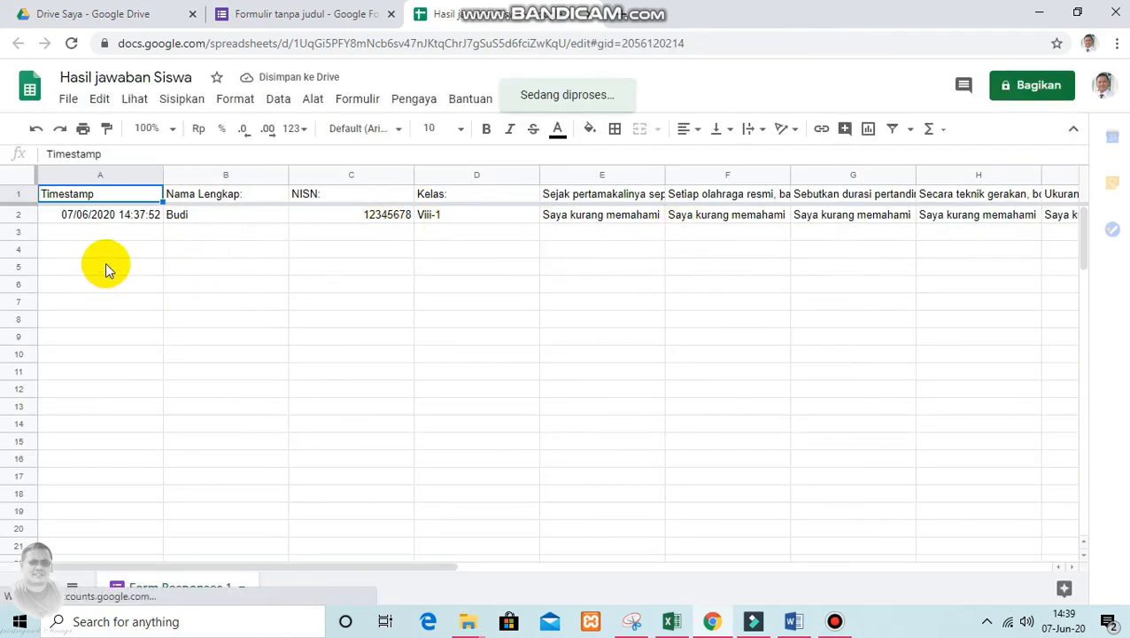
# Examine the timestamp, question headings and recorded answers in the response spreadsheet
pyautogui.click(97, 217)
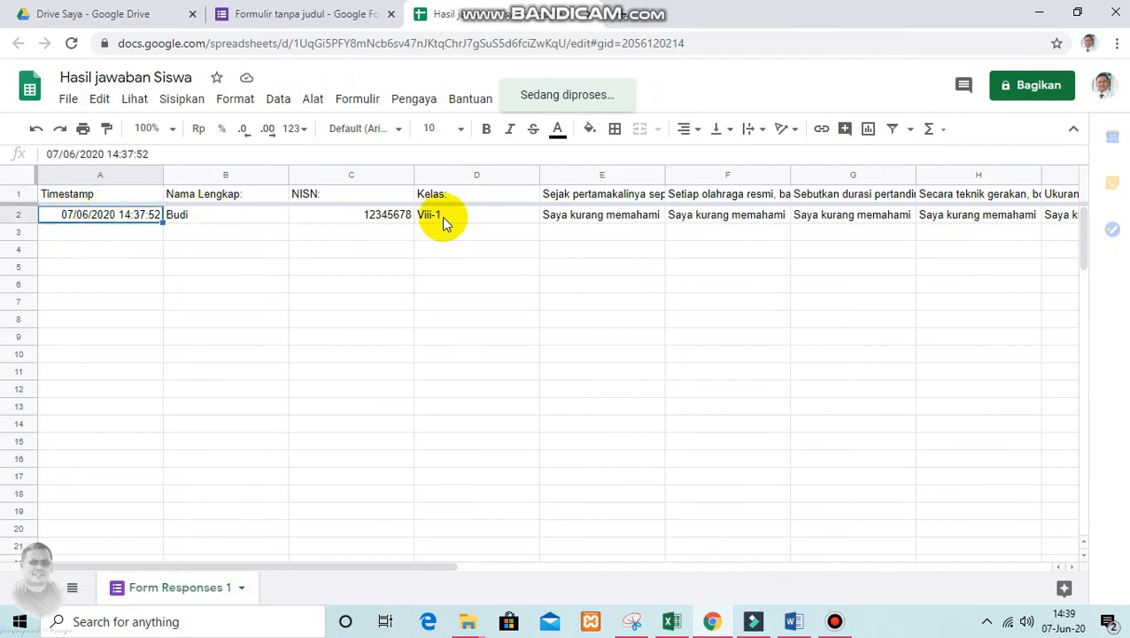
pyautogui.click(579, 221)
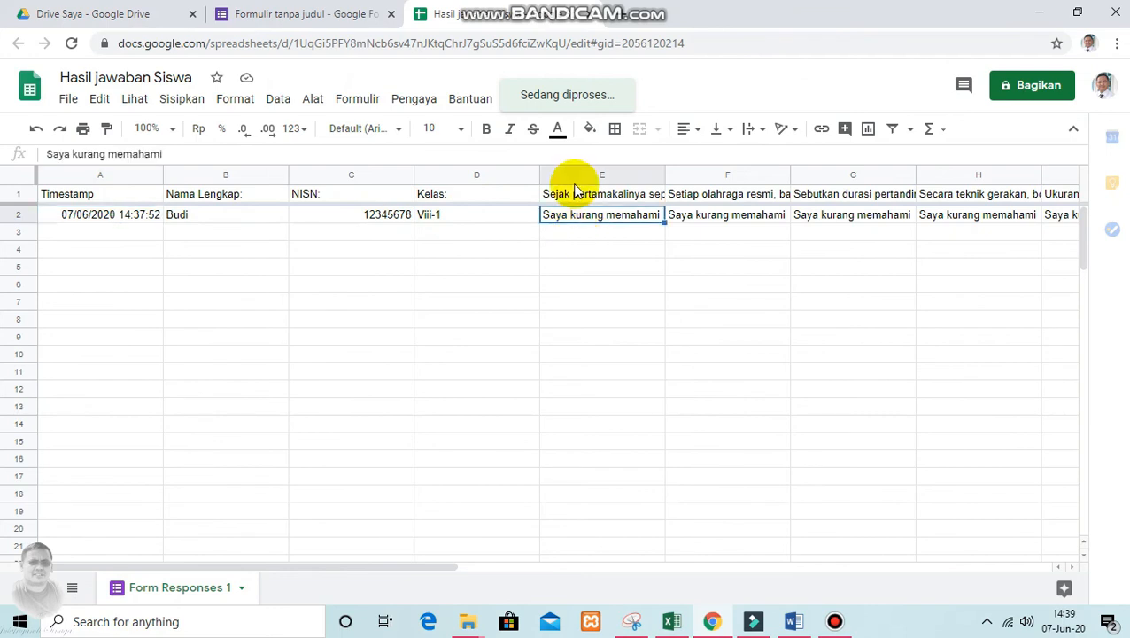
pyautogui.click(578, 194)
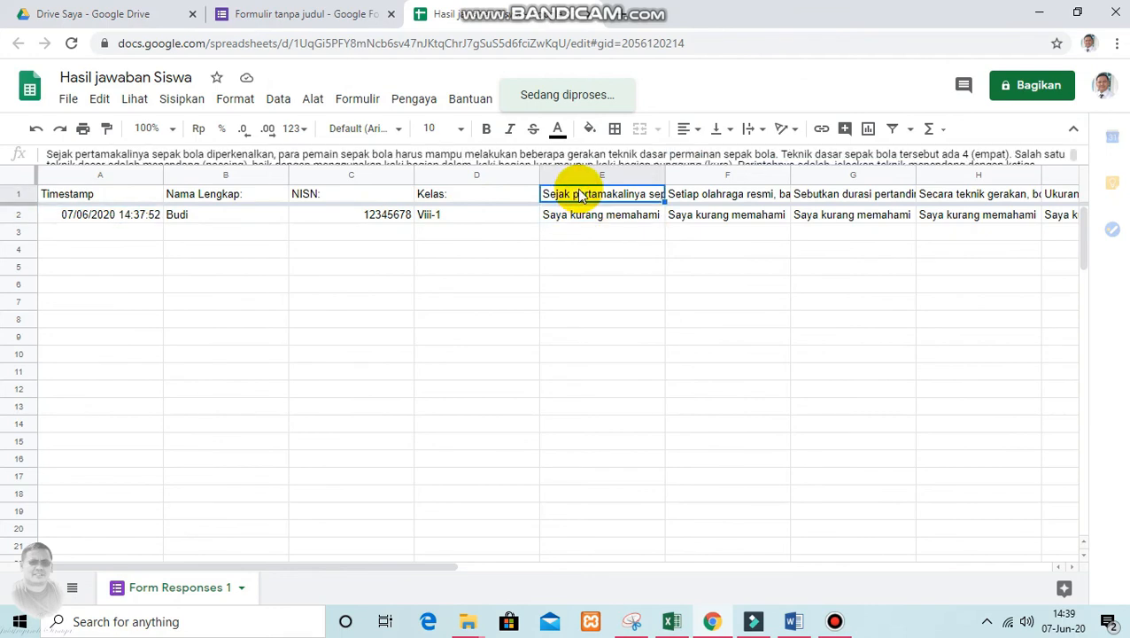
pyautogui.click(700, 196)
pyautogui.click(799, 196)
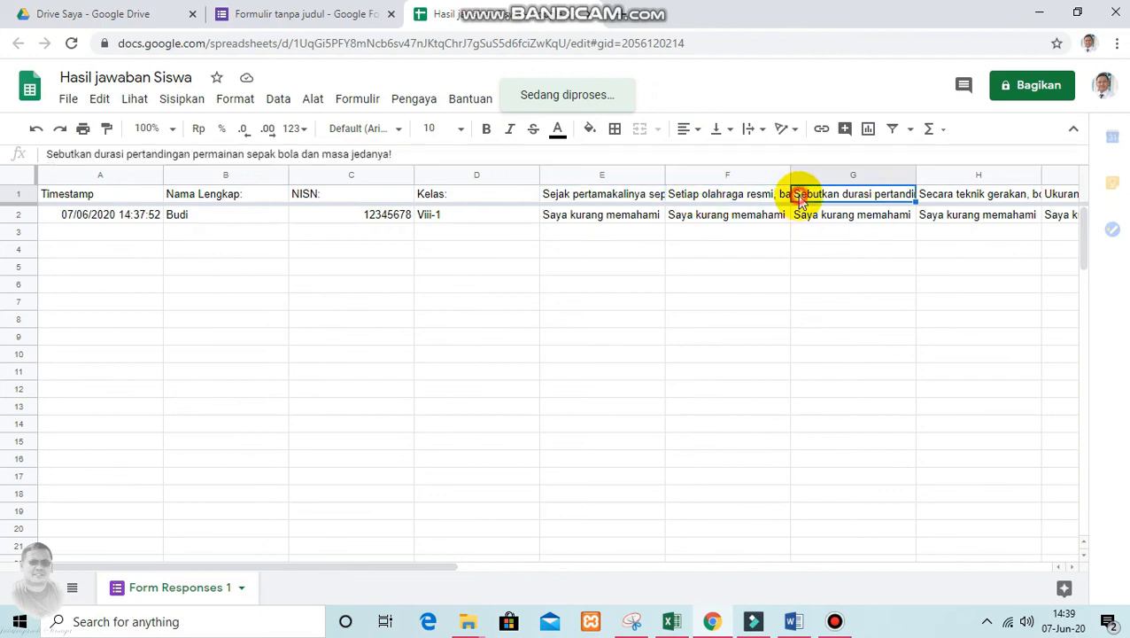
pyautogui.click(582, 217)
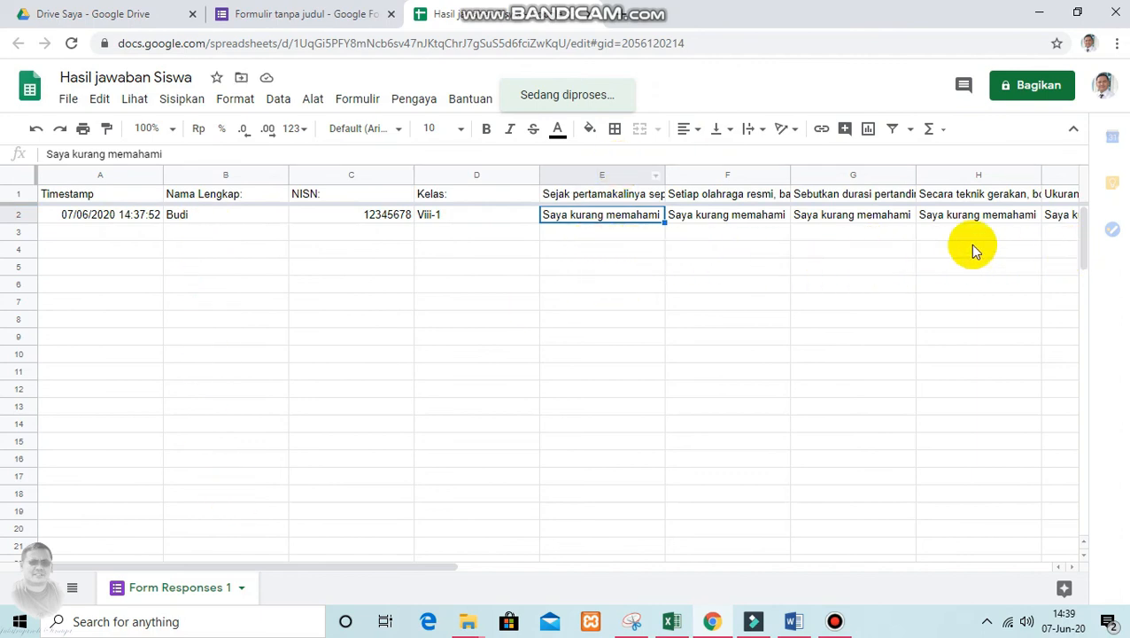
pyautogui.moveTo(441, 567); pyautogui.dragTo(418, 598)
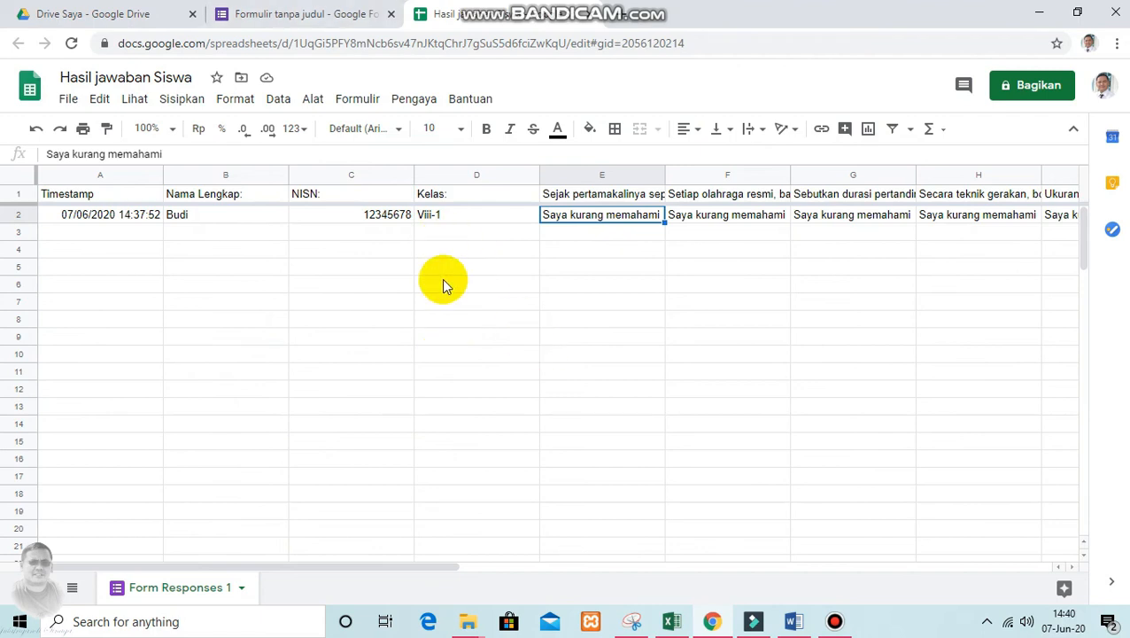
# Close the spreadsheet, the form and the browser, and clear the desktop of the Bandicam folder window
pyautogui.click(587, 14)
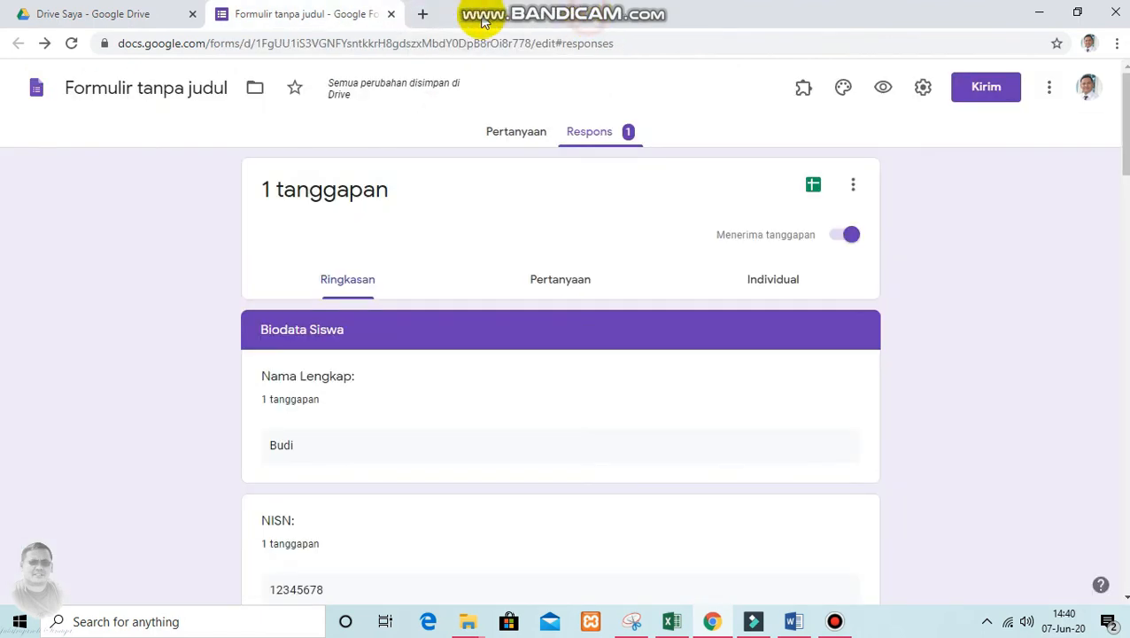
pyautogui.click(391, 15)
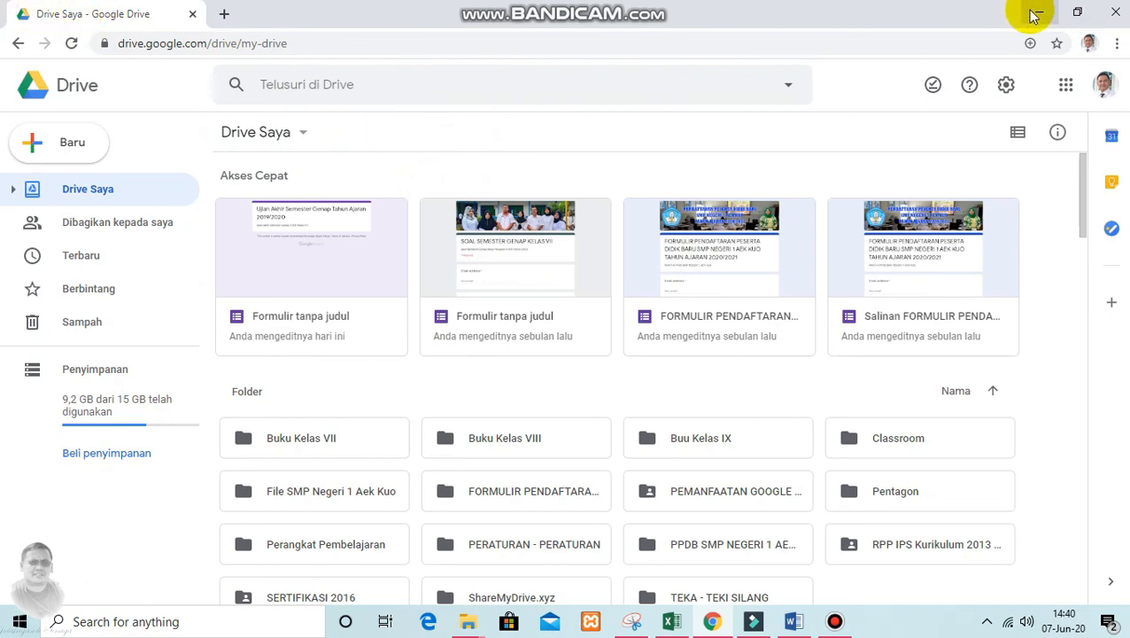
pyautogui.click(1115, 13)
pyautogui.rightClick(423, 139)
pyautogui.click(449, 191)
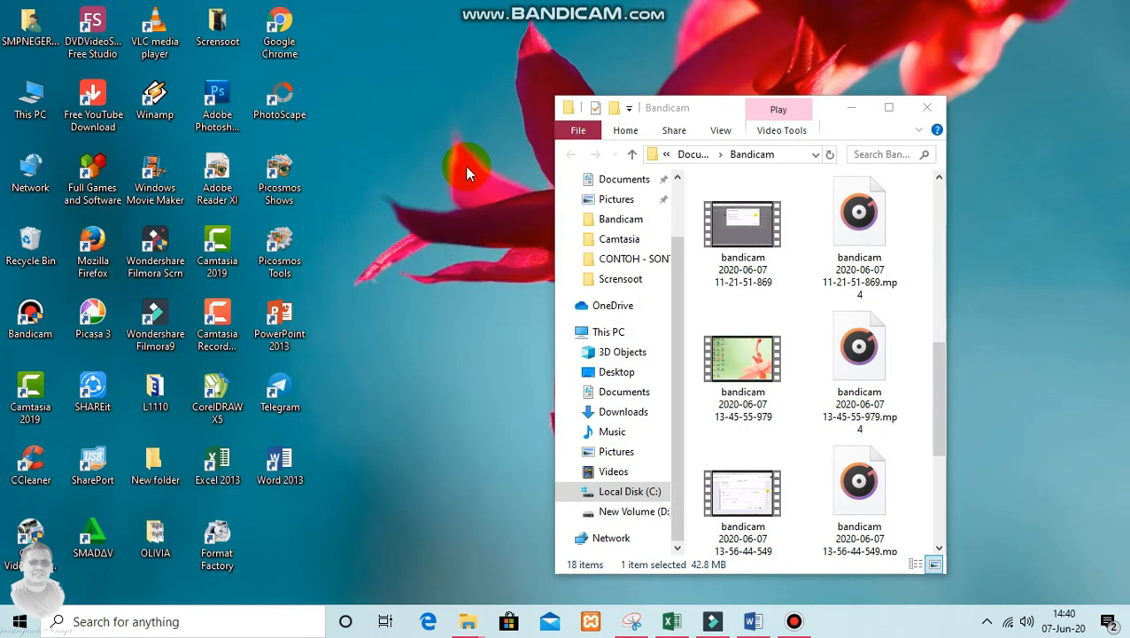
pyautogui.click(852, 107)
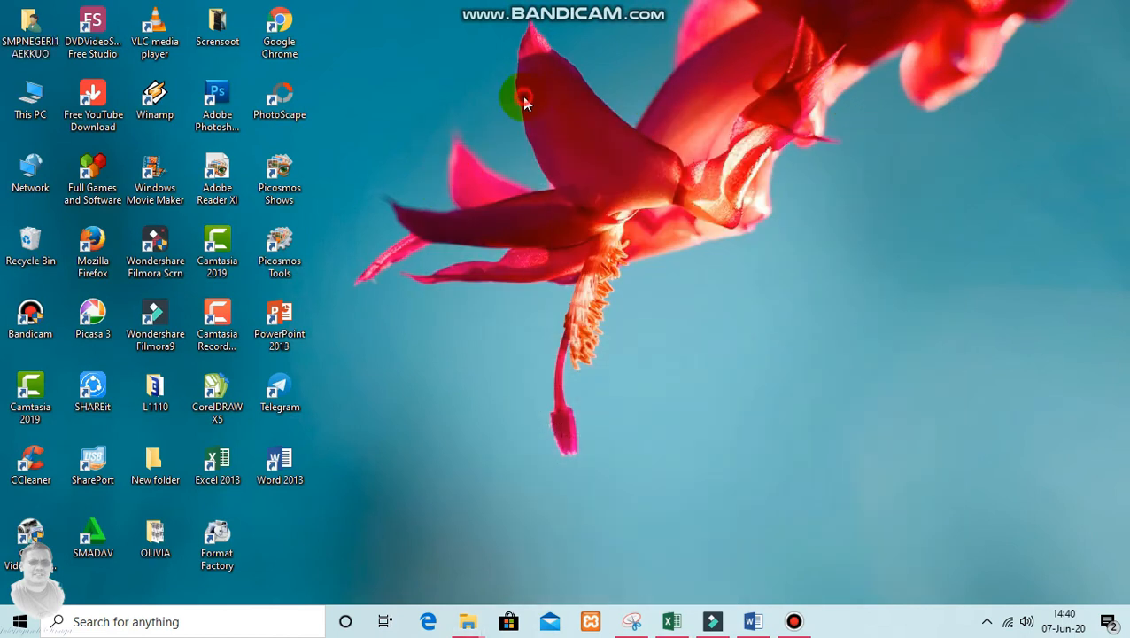
# Launch Google Chrome again and open Google Drive
pyautogui.click(282, 27)
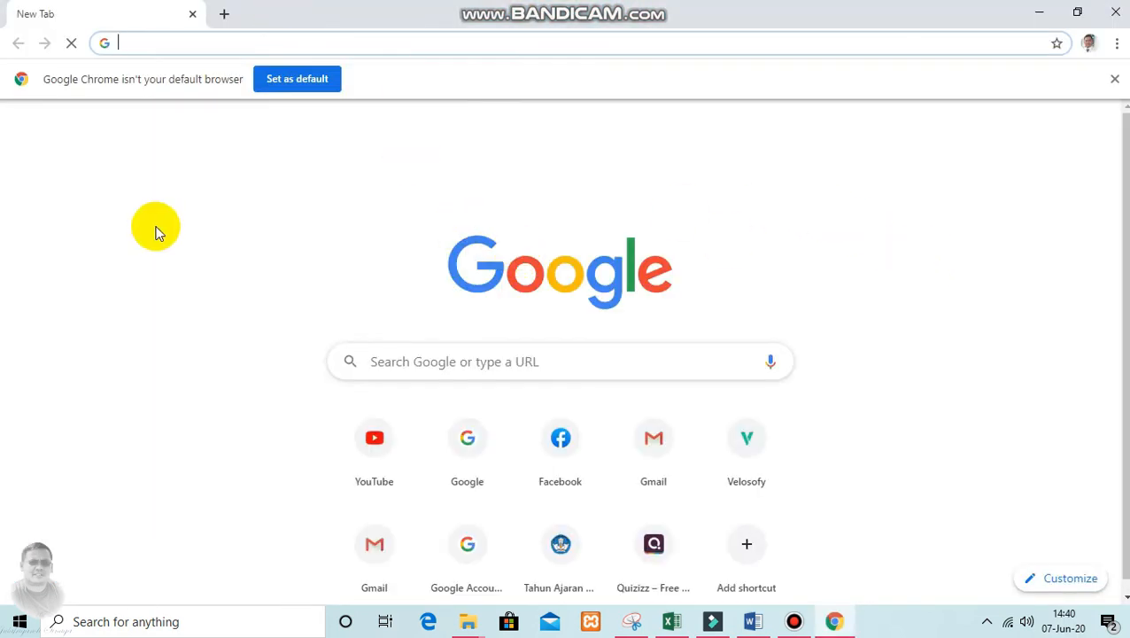
pyautogui.click(763, 179)
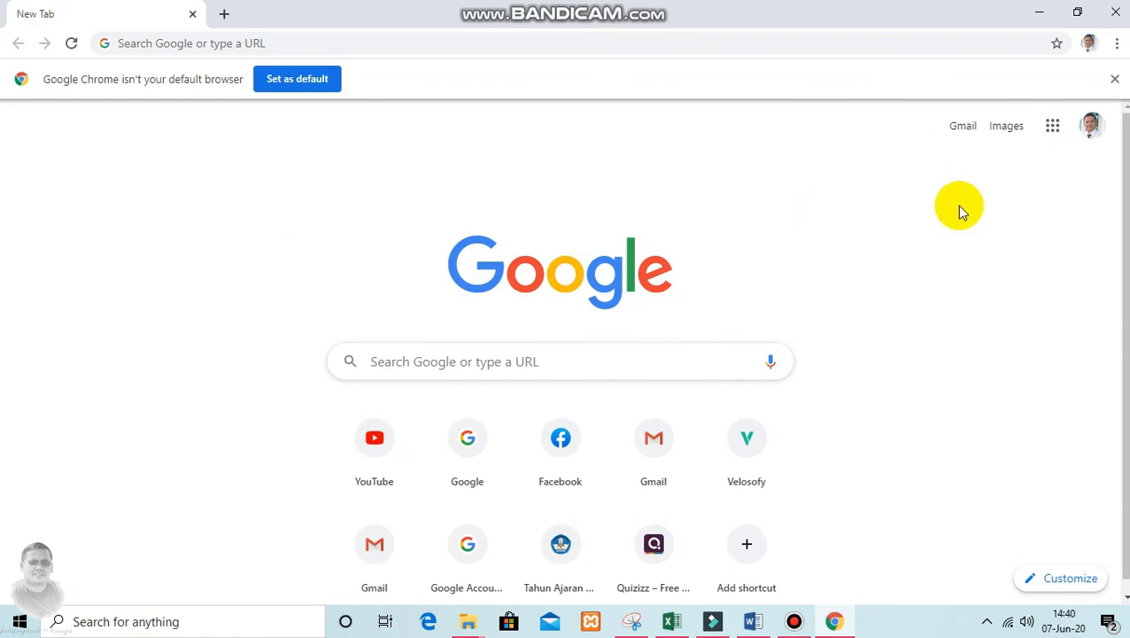
pyautogui.click(1052, 128)
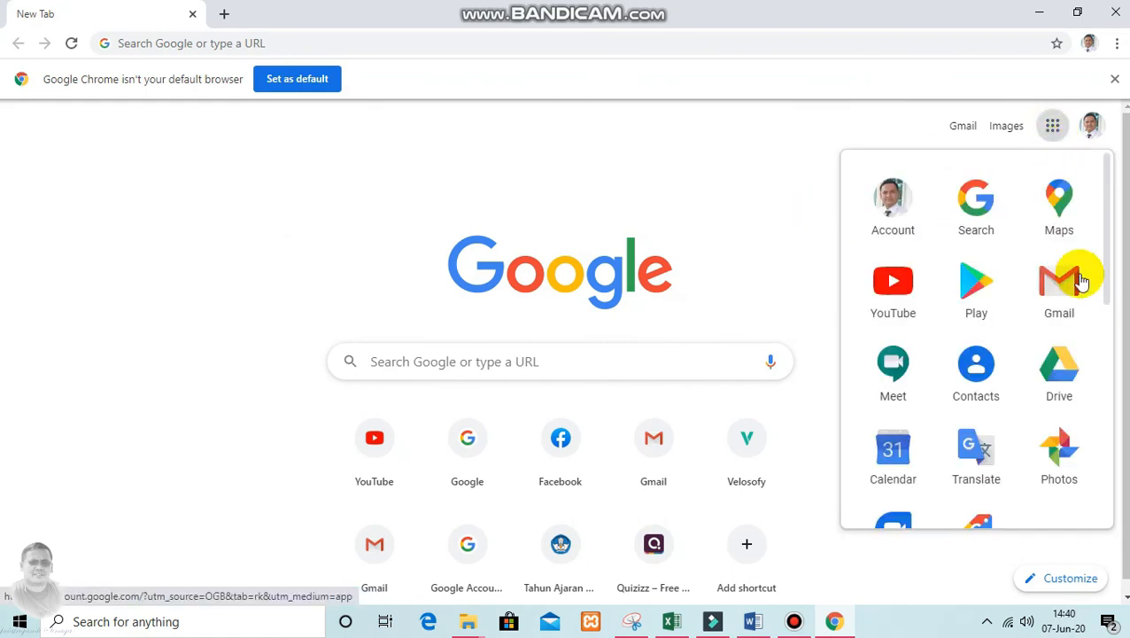
pyautogui.click(1067, 379)
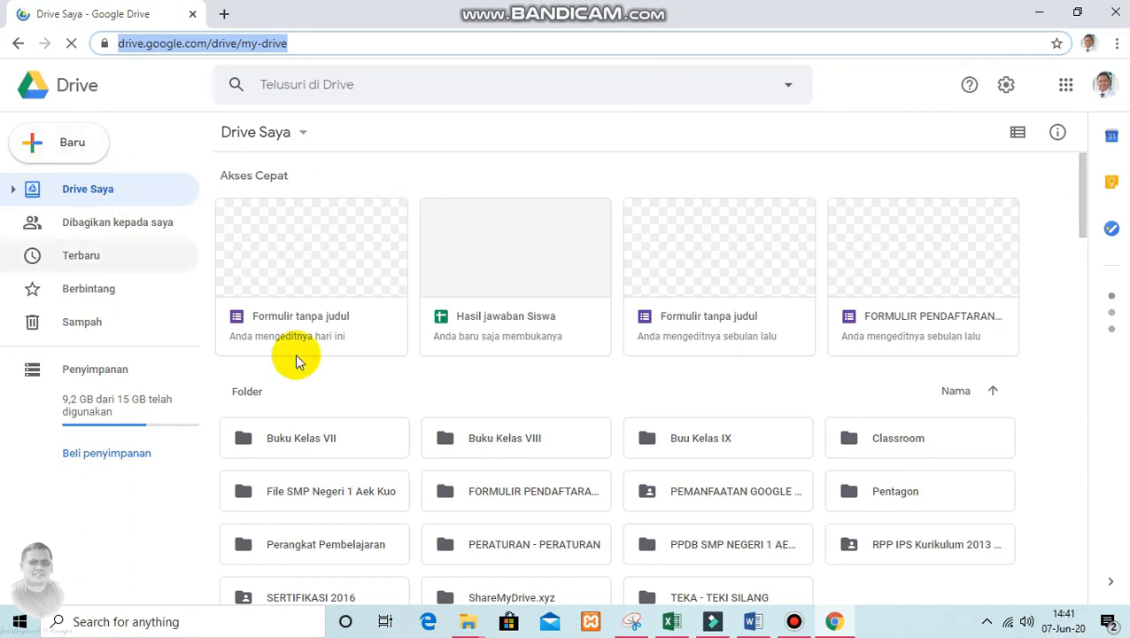
# Open the "Hasil jawaban Siswa" spreadsheet from the recently used files in Drive
pyautogui.click(284, 301)
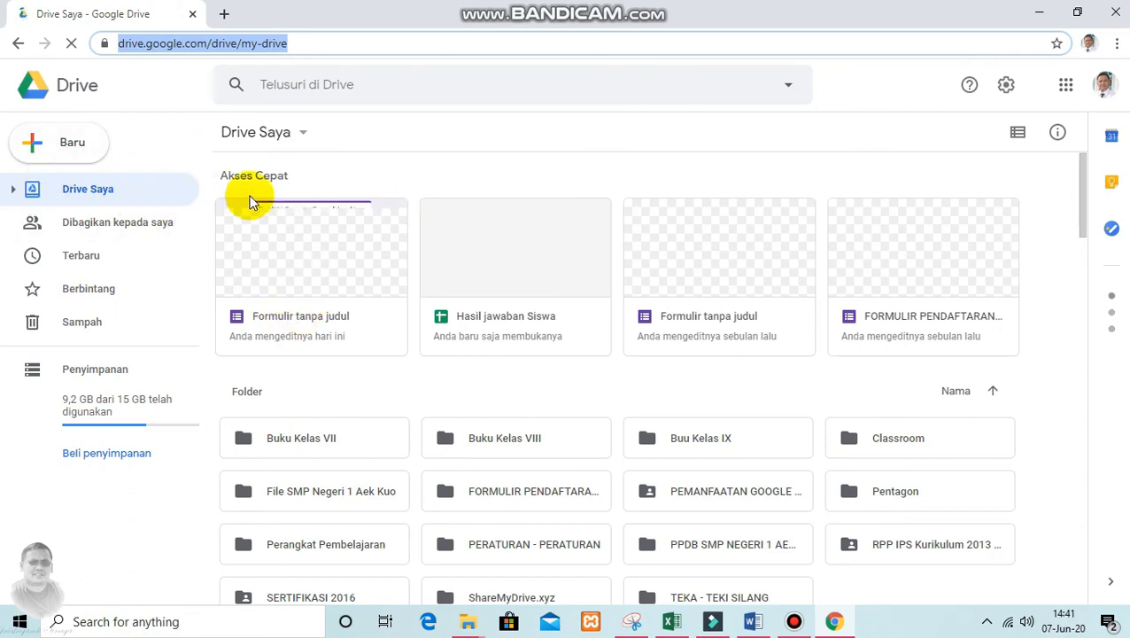
pyautogui.click(291, 262)
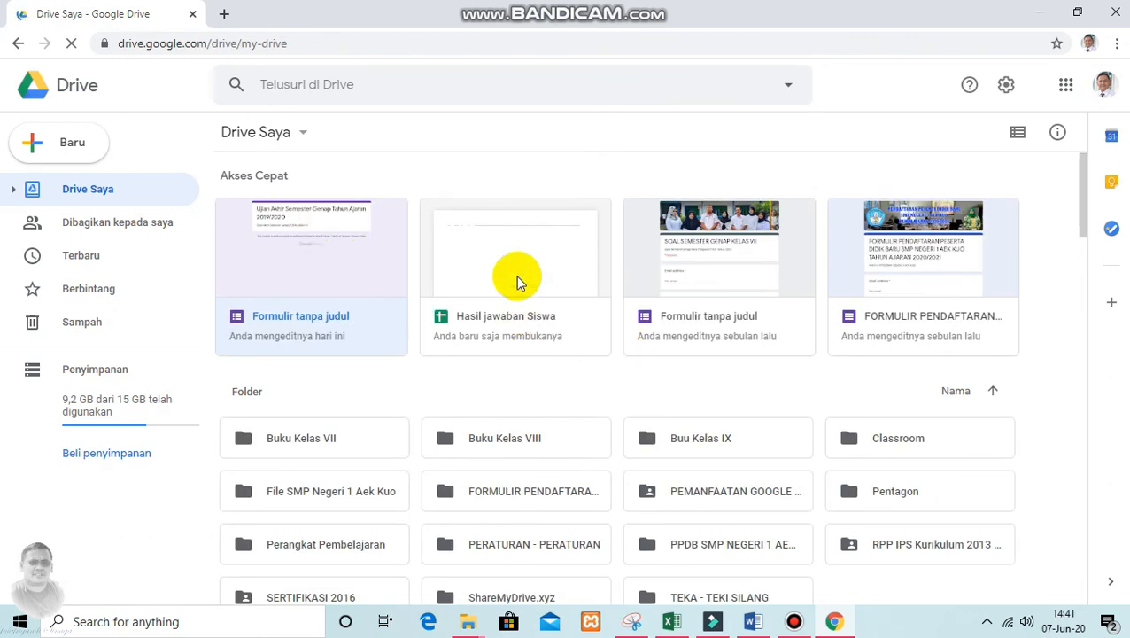
pyautogui.click(520, 282)
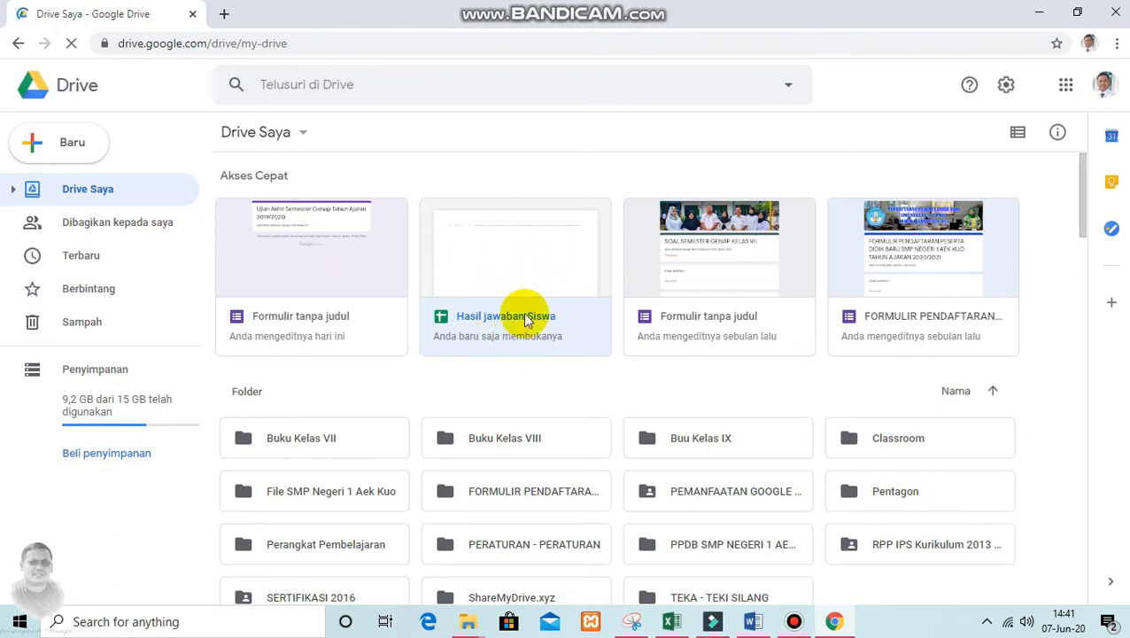
pyautogui.doubleClick(501, 274)
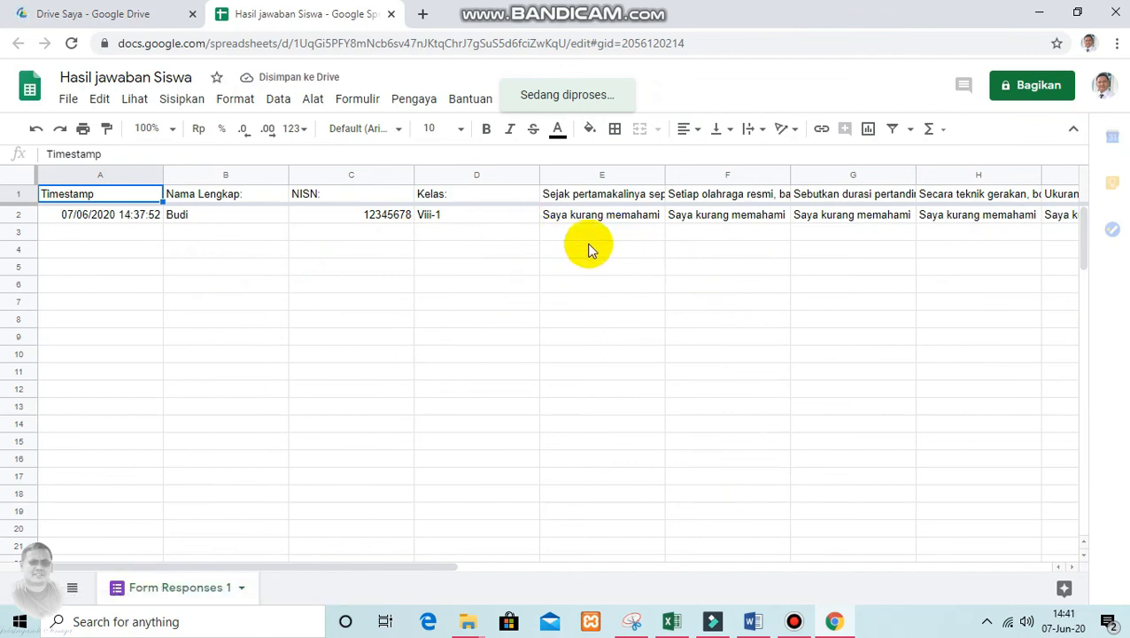
# Download the response spreadsheet in Microsoft Excel (.xlsx) format
pyautogui.scroll(-4, 597, 266)
pyautogui.scroll(4, 607, 369)
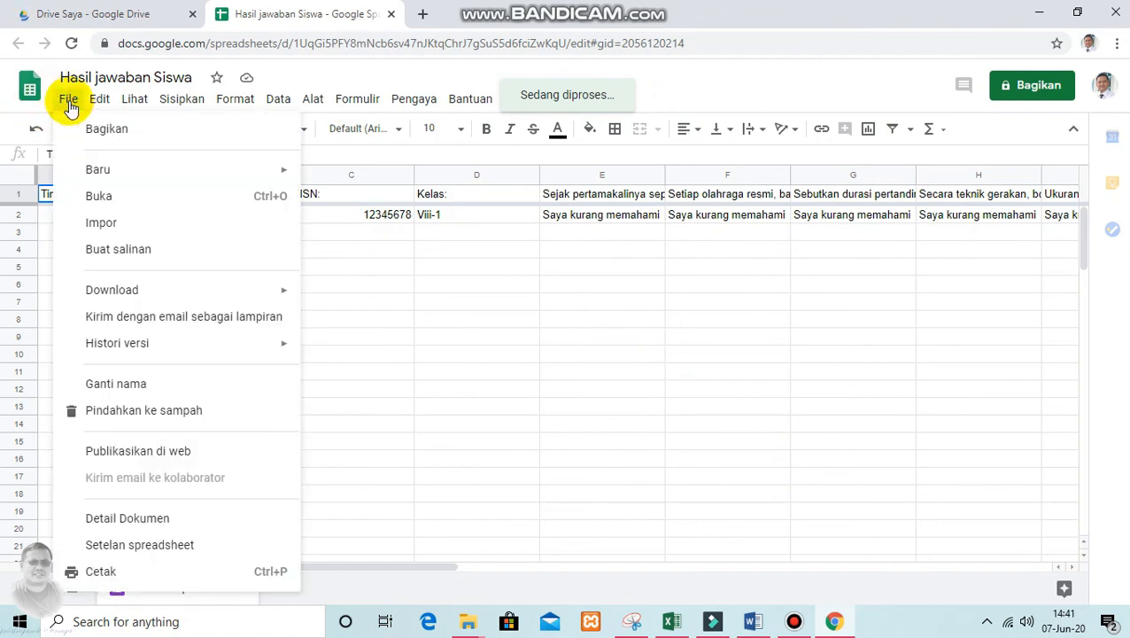
pyautogui.moveTo(157, 295)
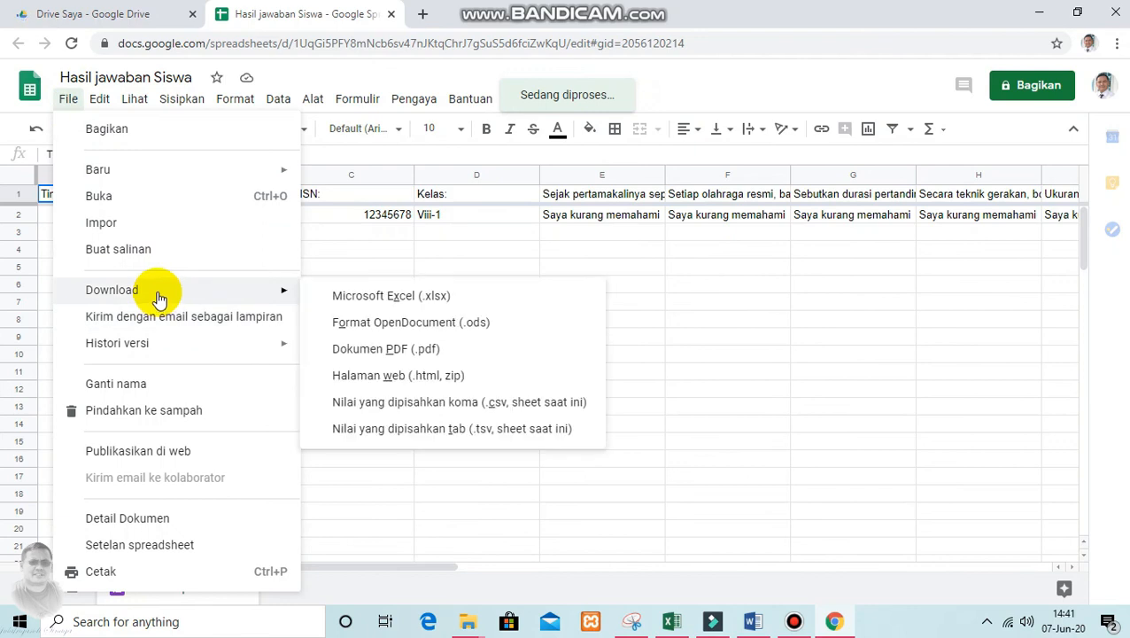
pyautogui.click(388, 298)
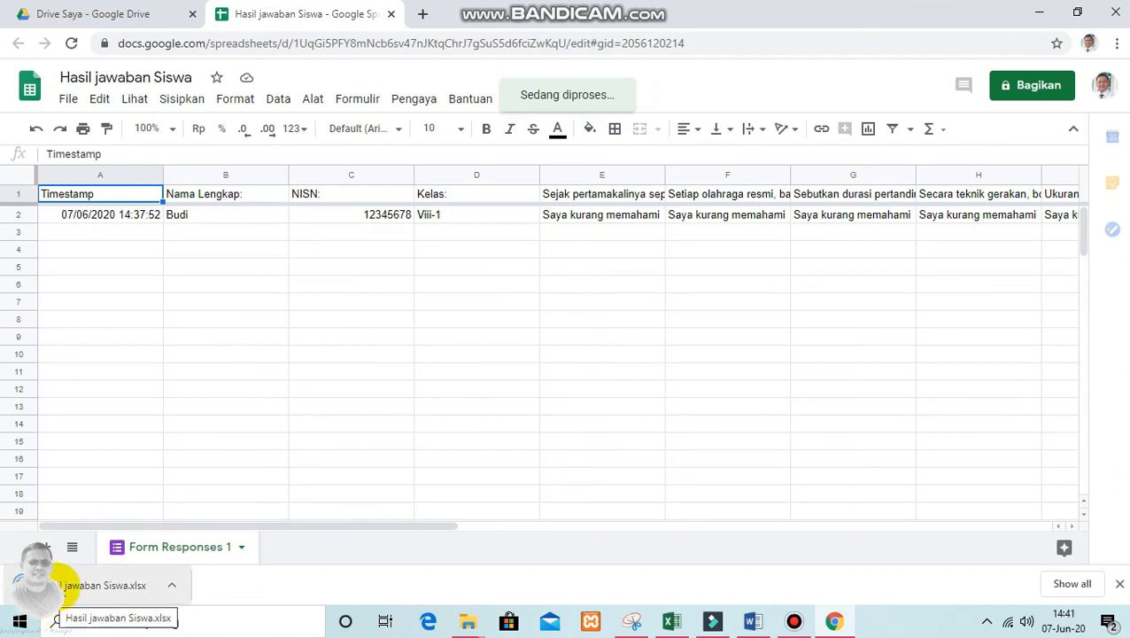
# Open the downloaded "Hasil jawaban Siswa.xlsx" in Microsoft Excel for editing, removing the recovered files offered at startup
pyautogui.click(35, 584)
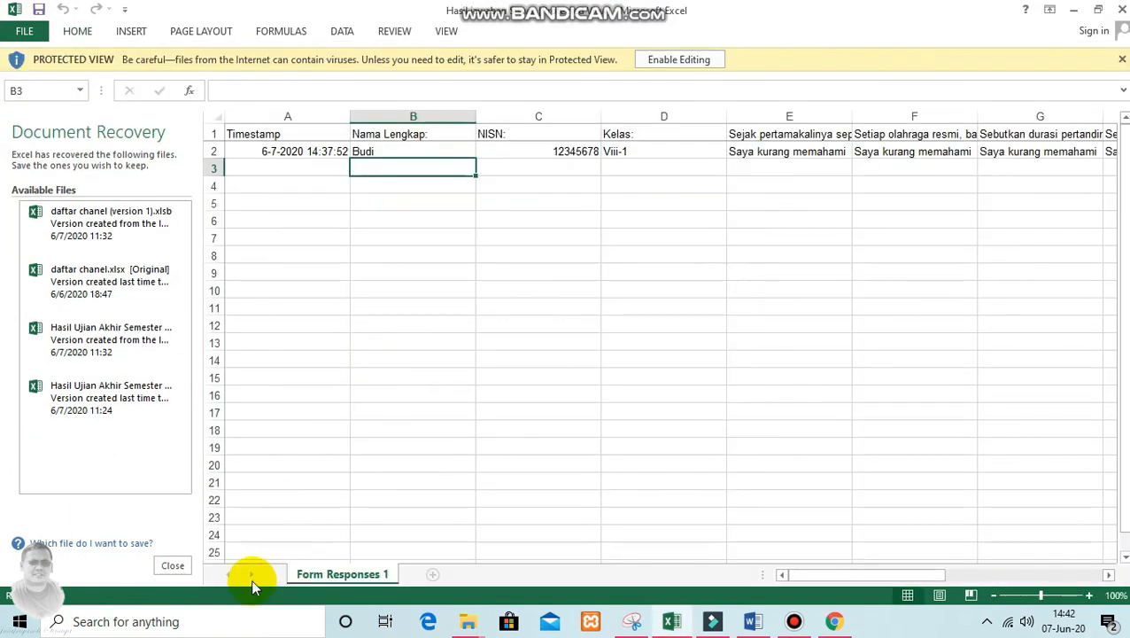
pyautogui.click(173, 565)
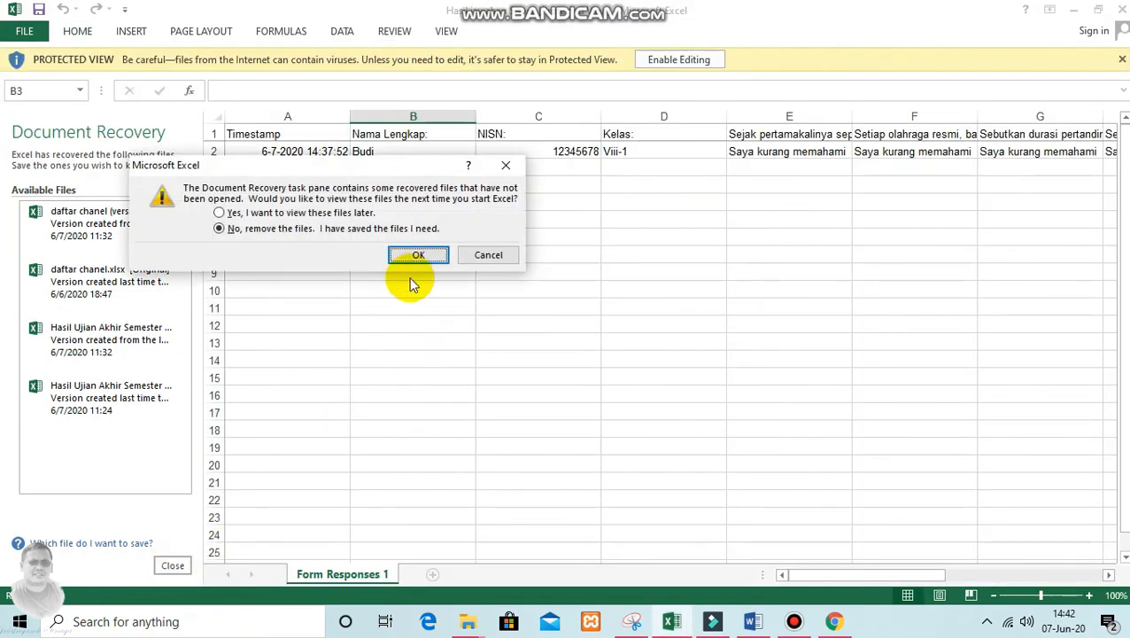
pyautogui.click(417, 254)
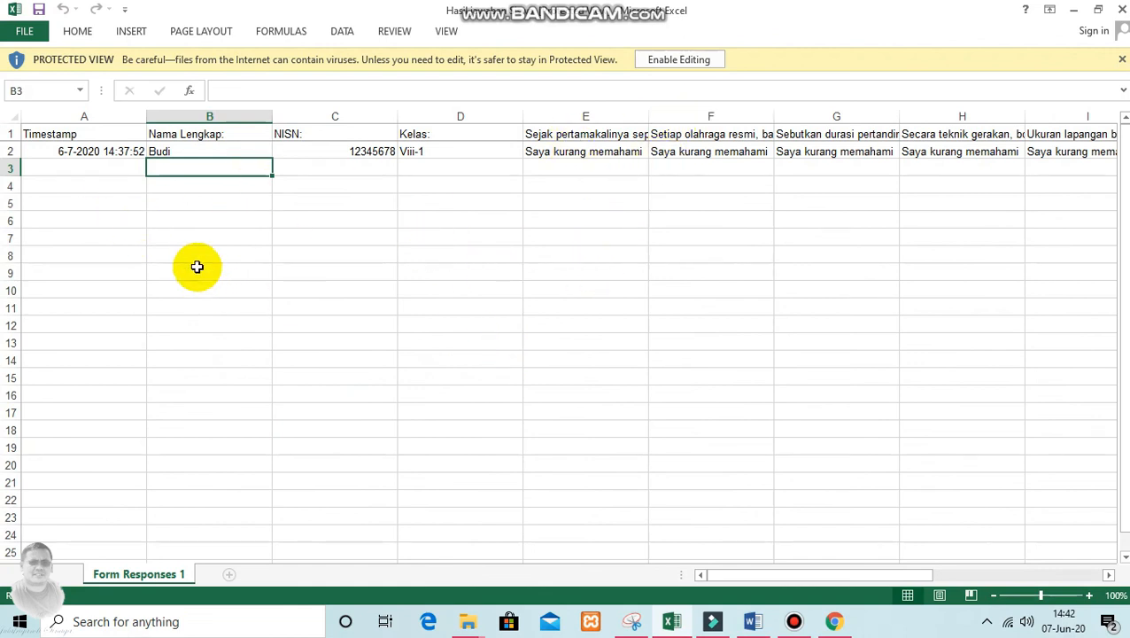
pyautogui.click(680, 62)
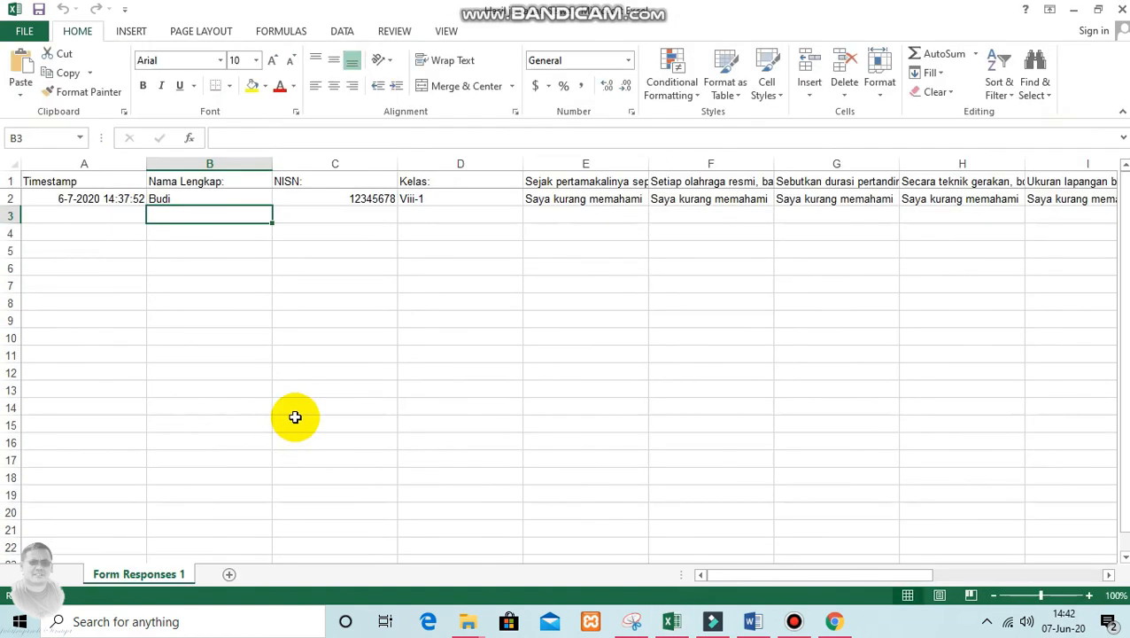